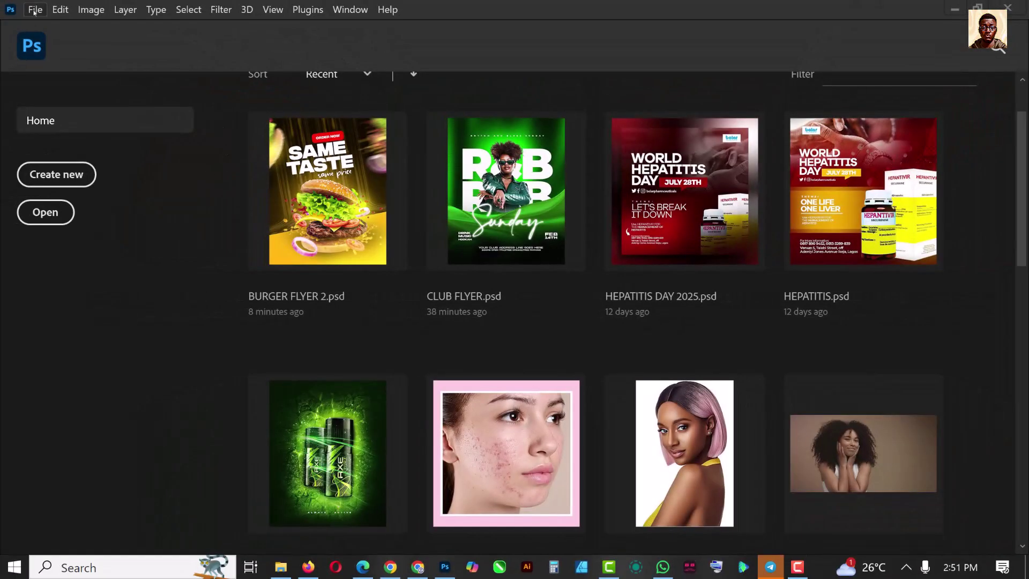
- Choose File > New from the Home screen to start a new document
{"action": "left_click", "coordinate": [35, 10]}
{"action": "left_click", "coordinate": [40, 26]}
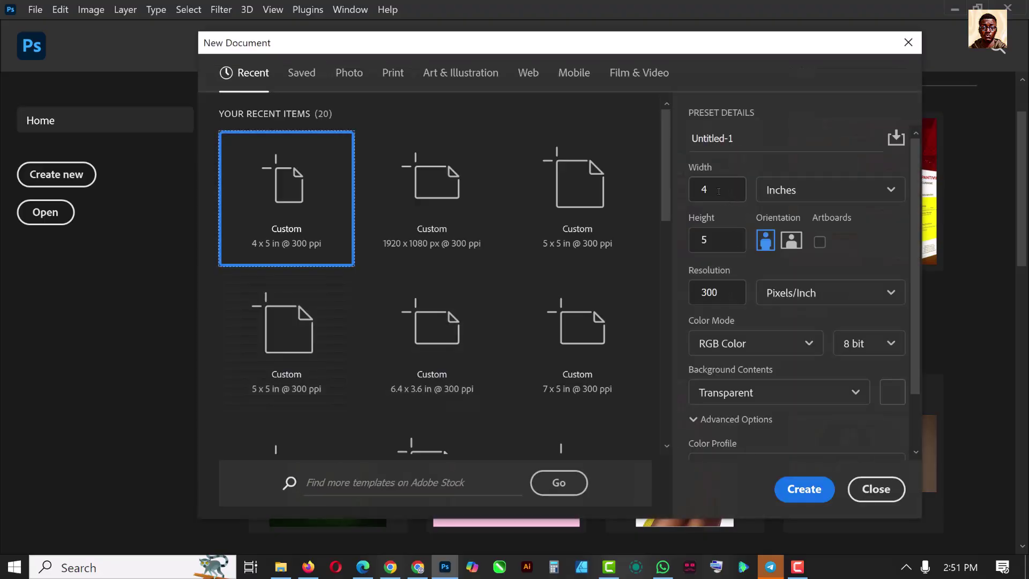
- Create a 4 × 5 in, 300 ppi transparent document named BURGER FLYER
{"action": "left_click", "coordinate": [722, 191]}
{"action": "left_click", "coordinate": [701, 236]}
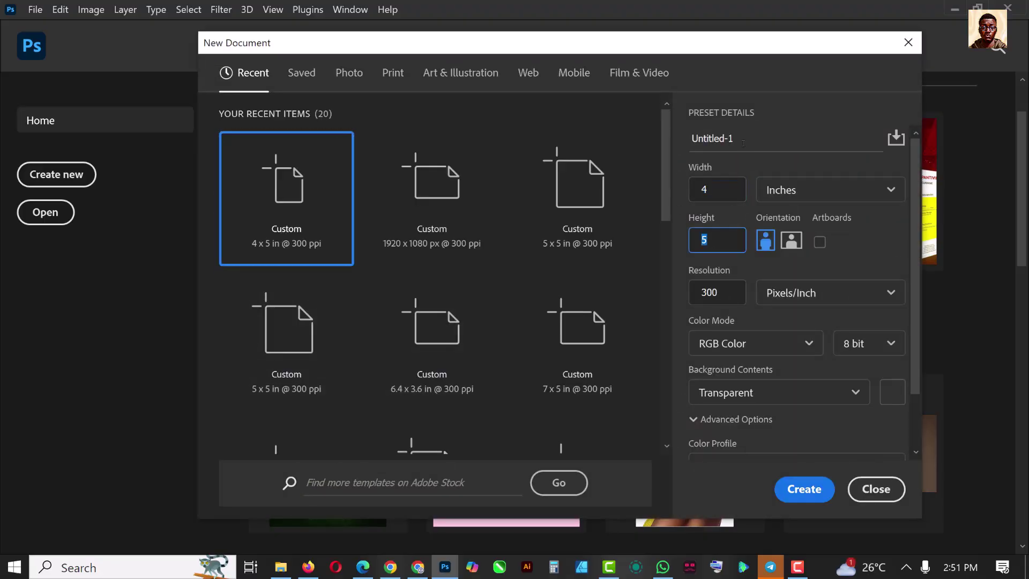
{"action": "key", "text": "shift+Tab"}
{"action": "key", "text": "shift+Tab"}
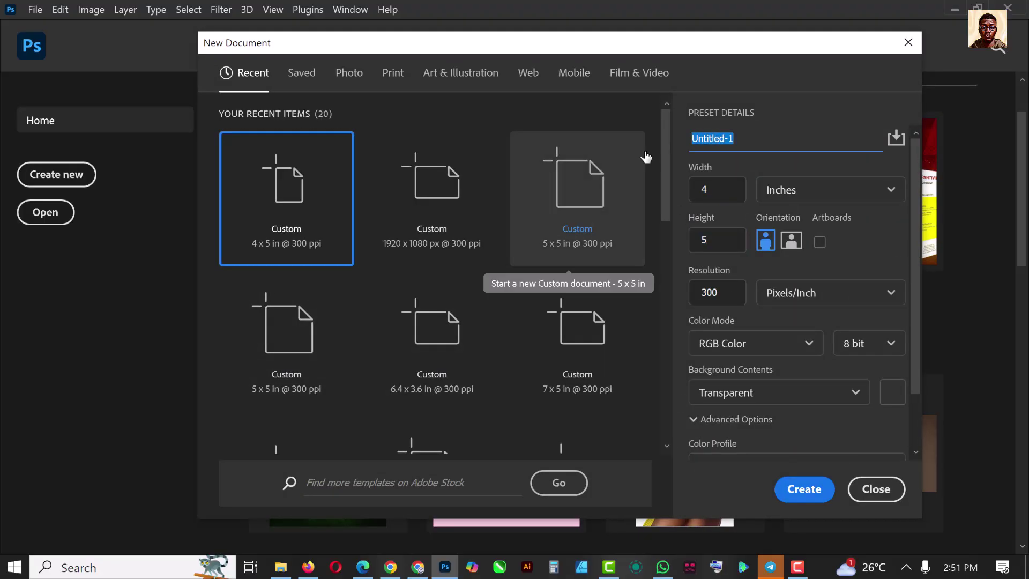
{"action": "type", "text": "BURGER FLYER"}
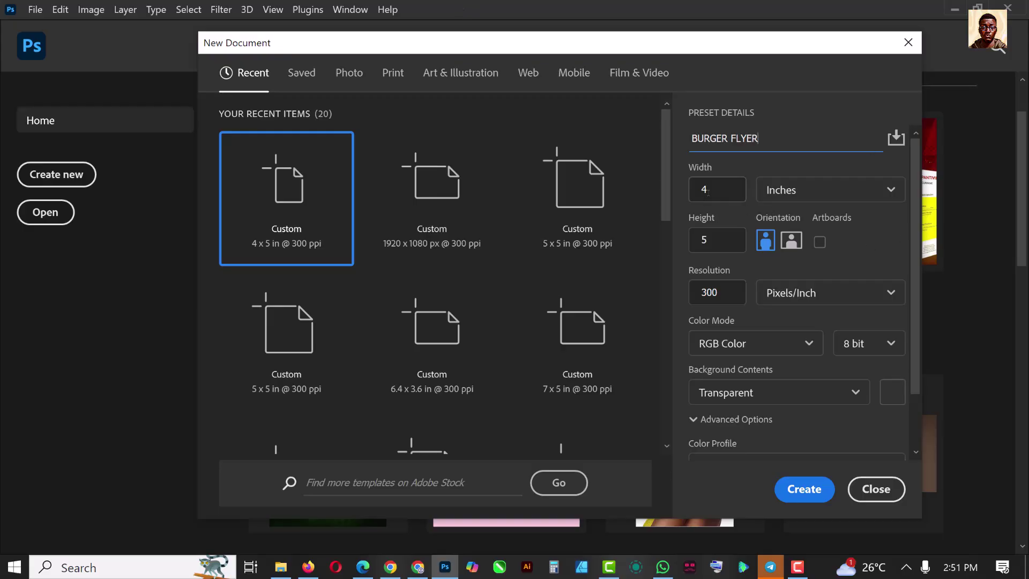
{"action": "key", "text": "Tab"}
{"action": "key", "text": "Tab"}
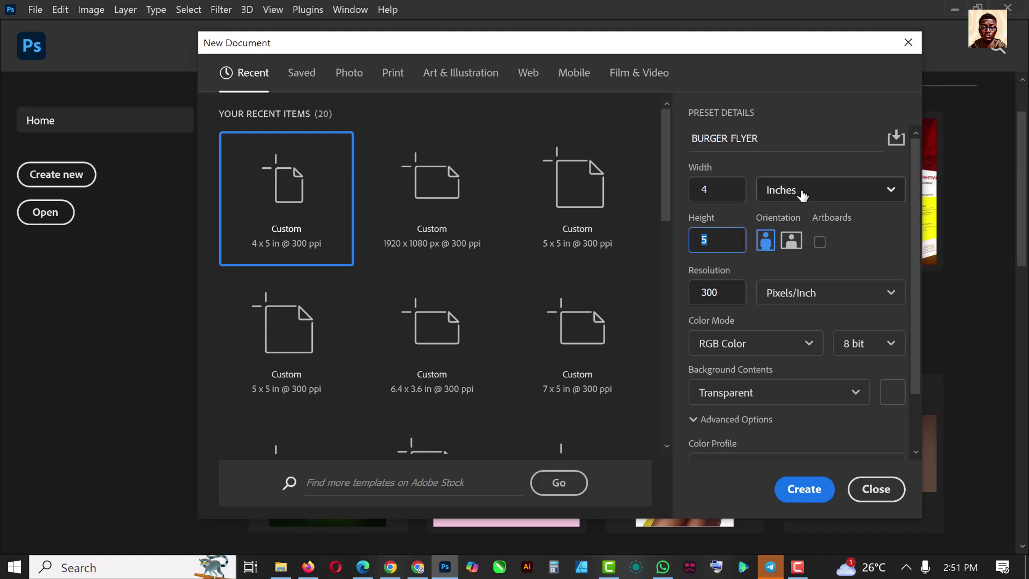
{"action": "left_click", "coordinate": [802, 490]}
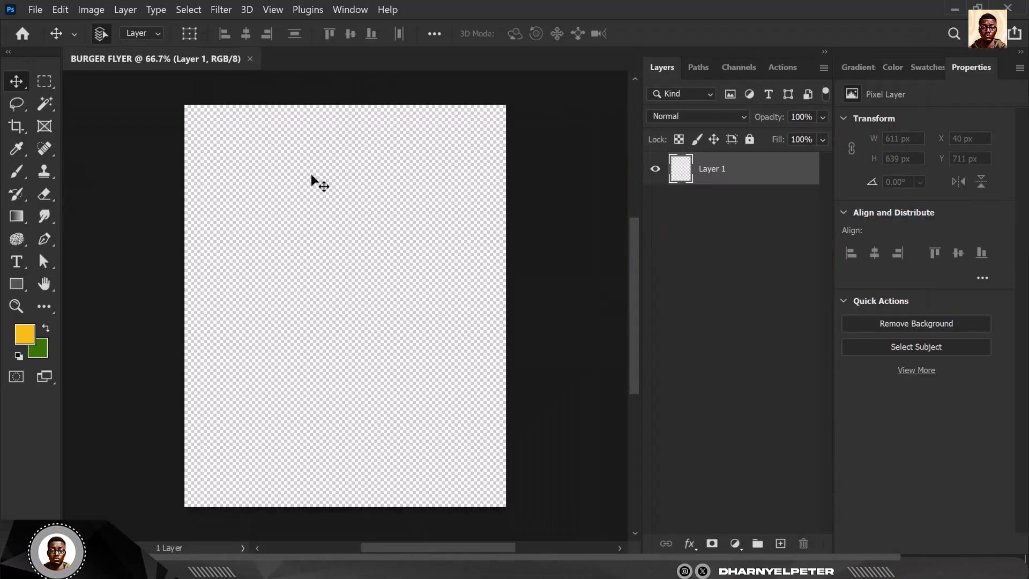
- Cover the canvas with a black Solid Color fill layer and select the Pen tool
{"action": "key", "text": "ctrl+0"}
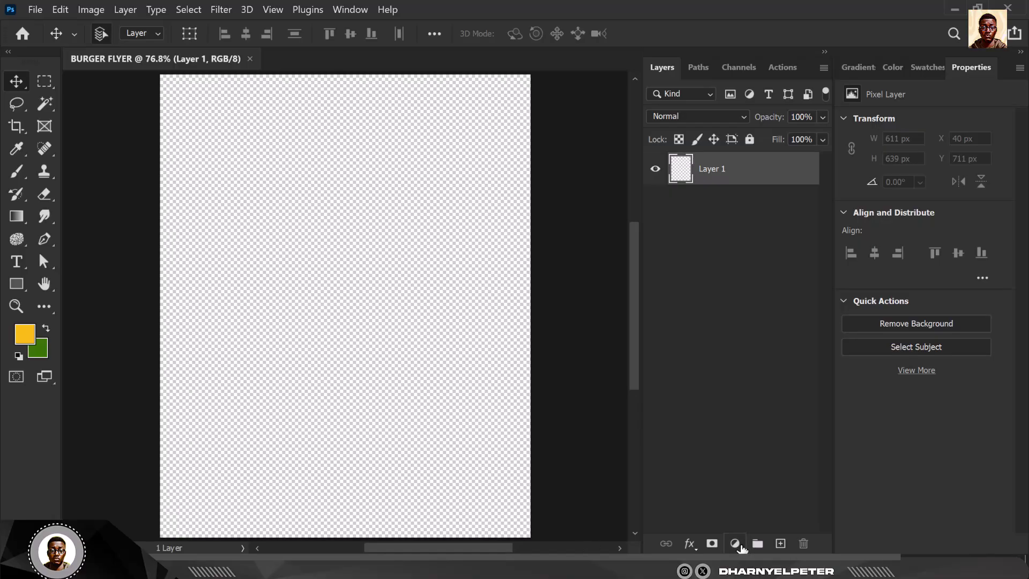
{"action": "left_click", "coordinate": [735, 544]}
{"action": "left_click", "coordinate": [770, 264]}
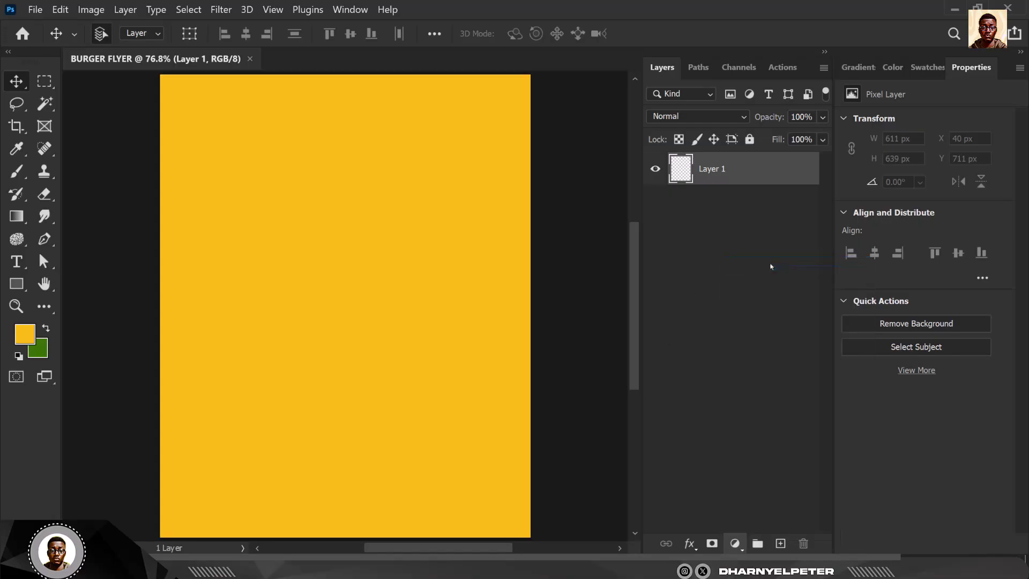
{"action": "left_click_drag", "start_coordinate": [759, 322], "coordinate": [774, 367]}
{"action": "left_click", "coordinate": [933, 139]}
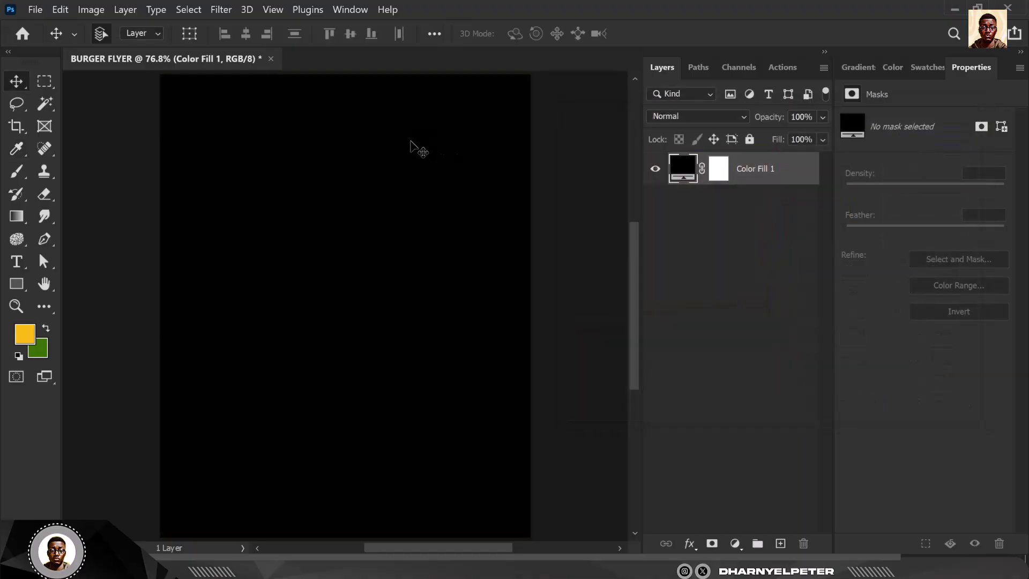
{"action": "left_click", "coordinate": [45, 239]}
{"action": "left_click", "coordinate": [107, 238]}
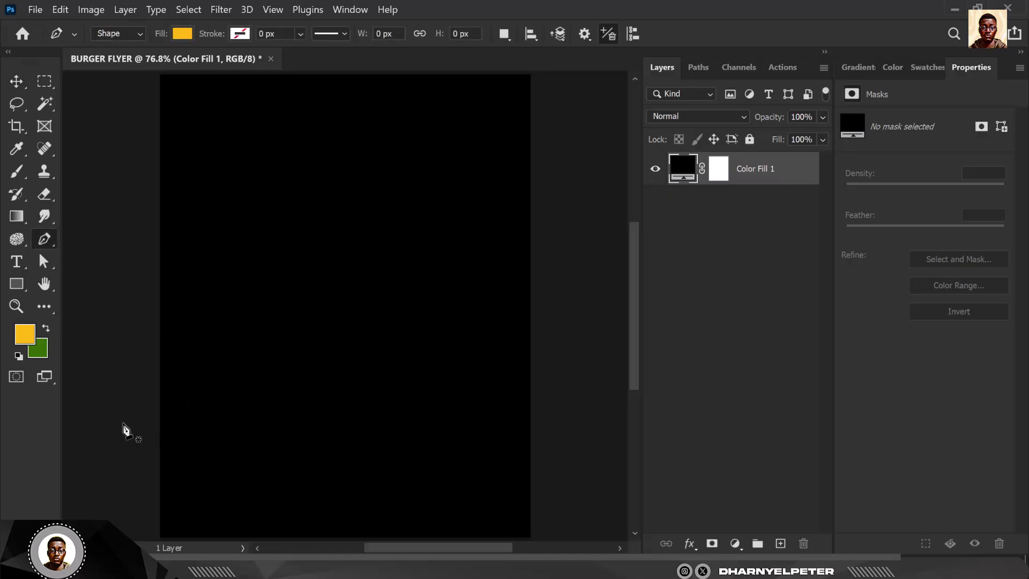
- Draw a four-anchor yellow pen shape over the lower canvas with an upward-slanting top edge
{"action": "scroll", "coordinate": [124, 428], "scroll_direction": "down", "scroll_amount": 4}
{"action": "scroll", "coordinate": [171, 389], "scroll_direction": "down", "scroll_amount": 2}
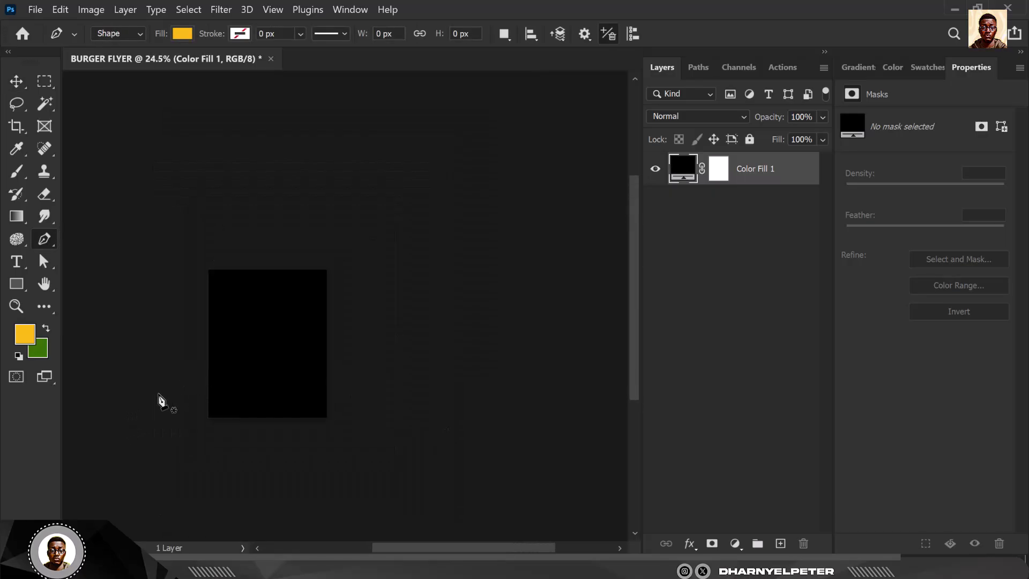
{"action": "scroll", "coordinate": [159, 400], "scroll_direction": "up", "scroll_amount": 5}
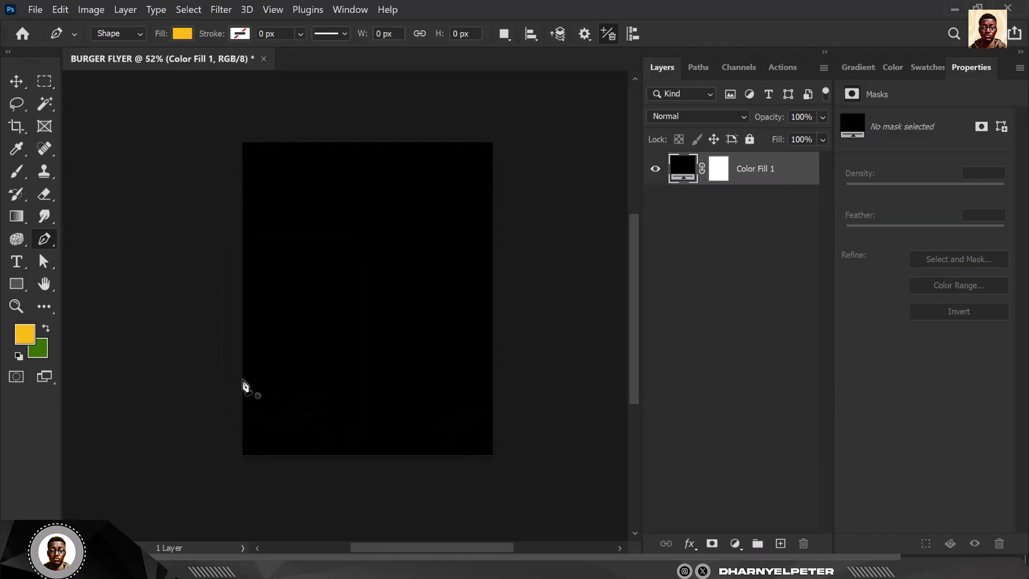
{"action": "left_click", "coordinate": [217, 377]}
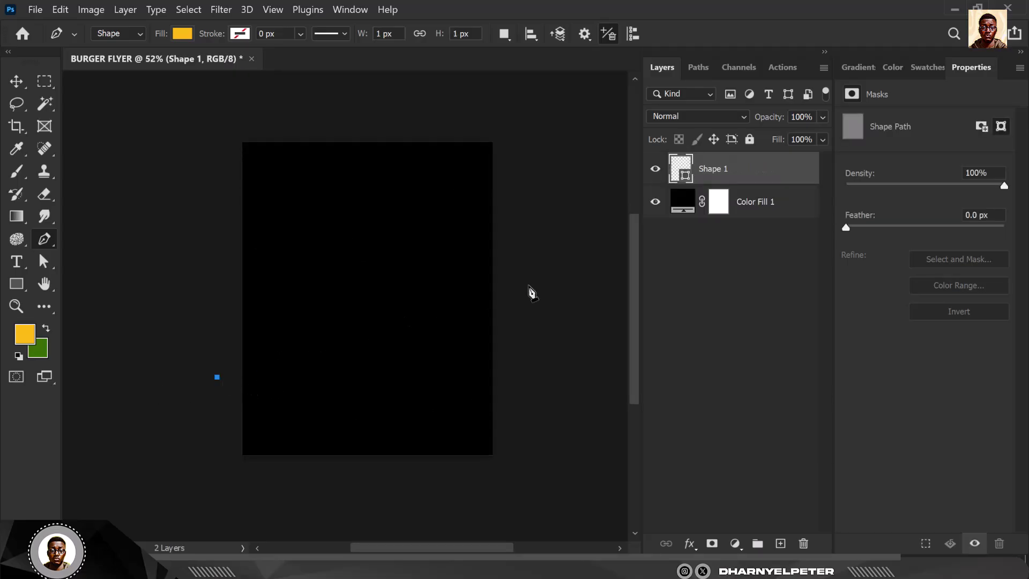
{"action": "left_click", "coordinate": [533, 316]}
{"action": "left_click", "coordinate": [536, 492]}
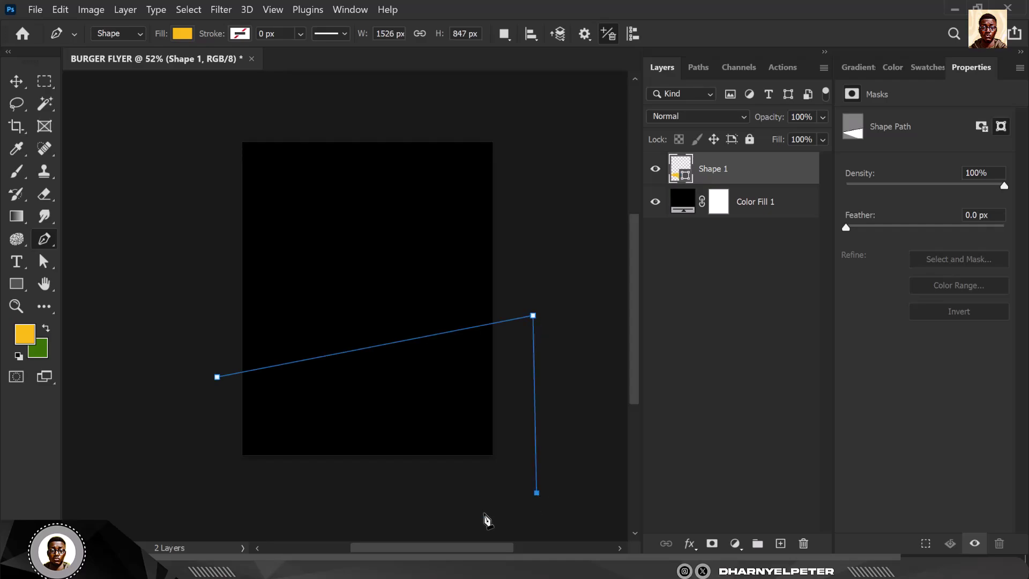
{"action": "left_click", "coordinate": [190, 517]}
{"action": "left_click", "coordinate": [217, 377]}
{"action": "scroll", "coordinate": [306, 360], "scroll_direction": "up", "scroll_amount": 2}
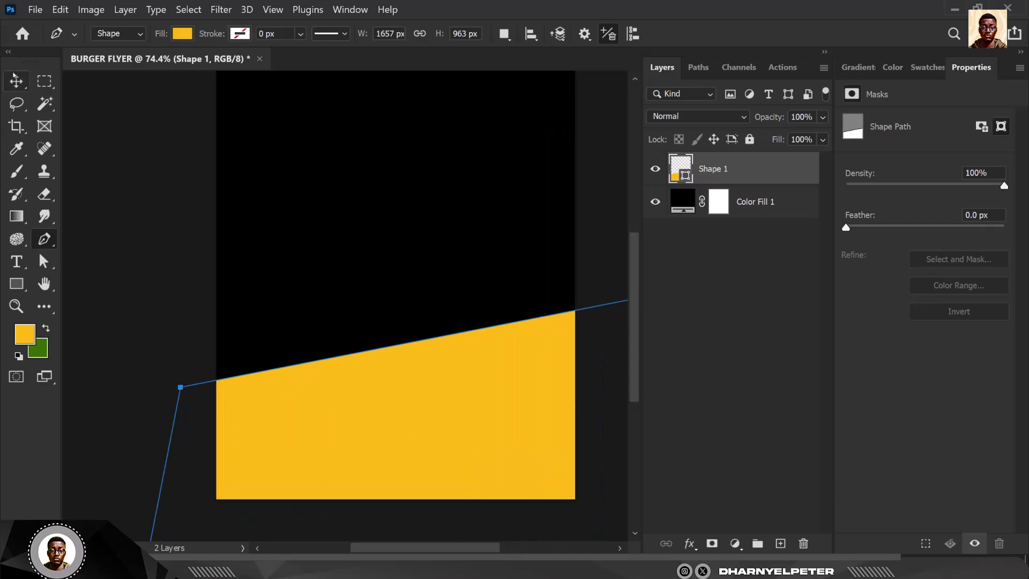
{"action": "left_click", "coordinate": [16, 81]}
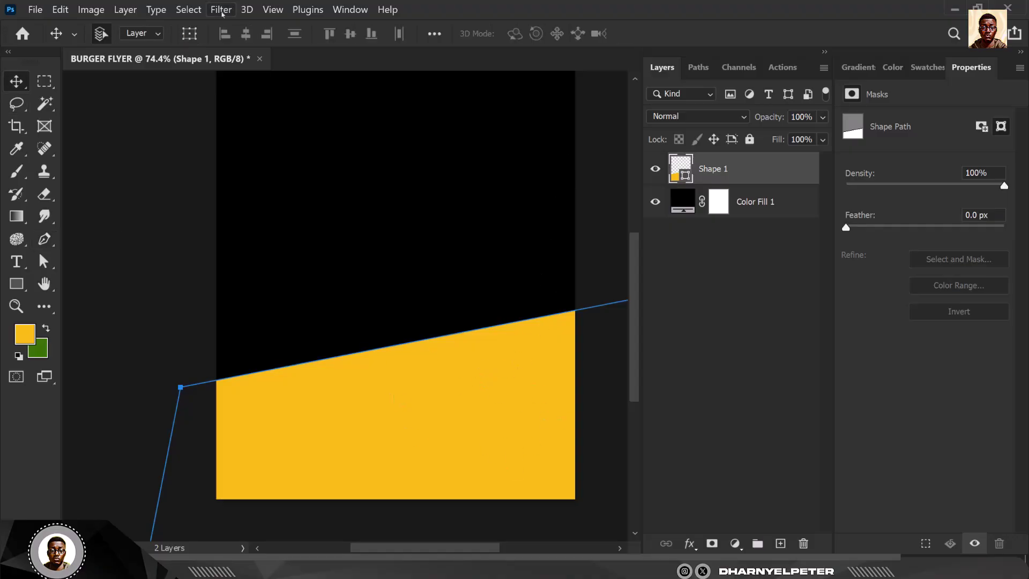
- Convert the yellow shape to a smart object and apply Add Noise at about 9%
{"action": "left_click", "coordinate": [220, 10]}
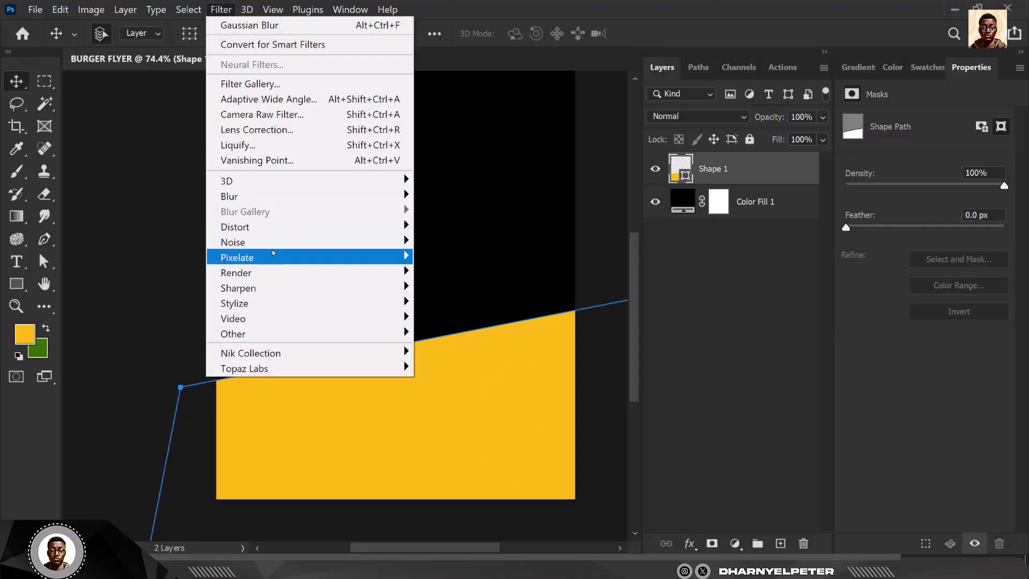
{"action": "mouse_move", "coordinate": [268, 242]}
{"action": "left_click", "coordinate": [447, 242]}
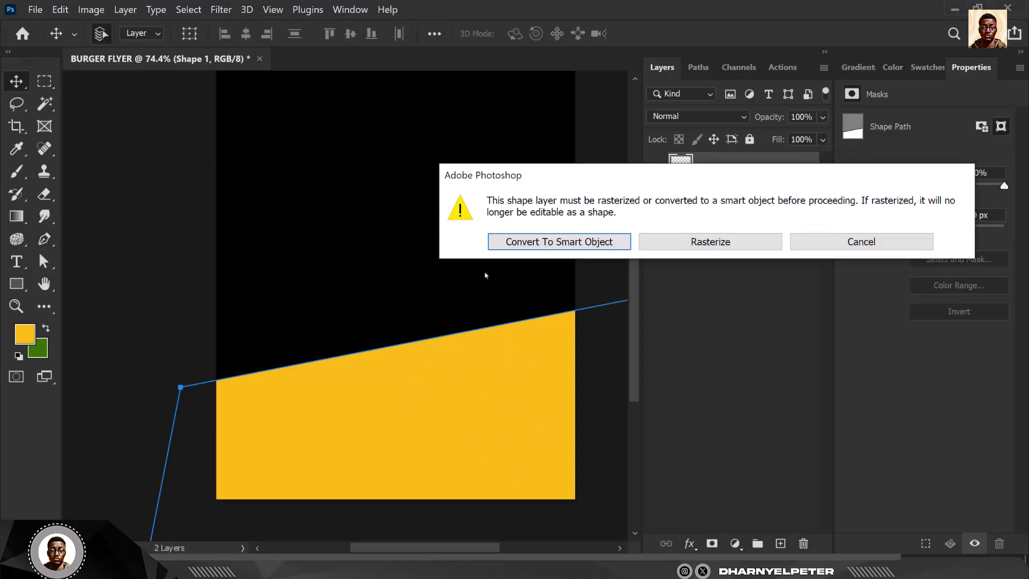
{"action": "left_click", "coordinate": [622, 240]}
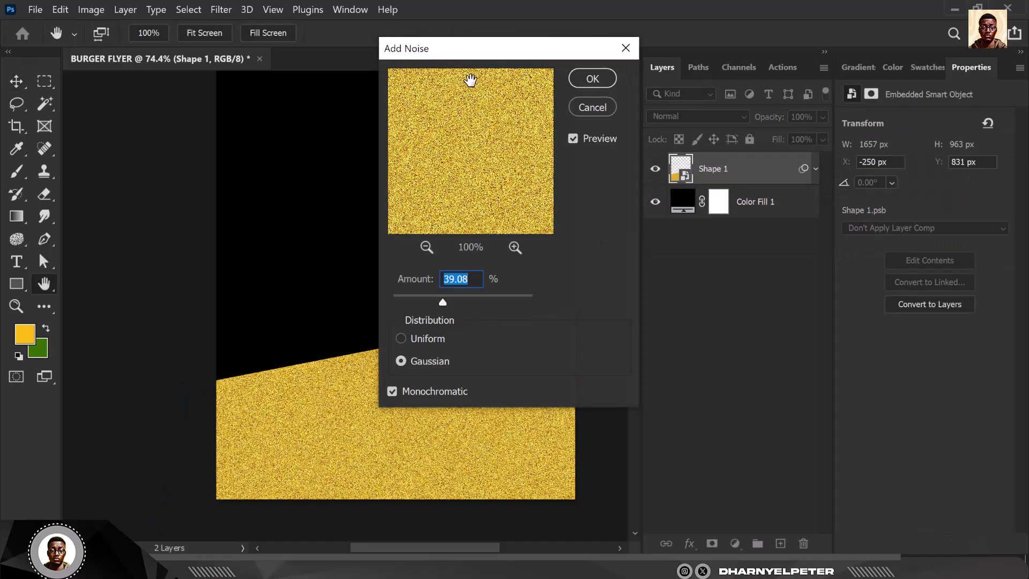
{"action": "left_click_drag", "start_coordinate": [483, 50], "coordinate": [662, 55]}
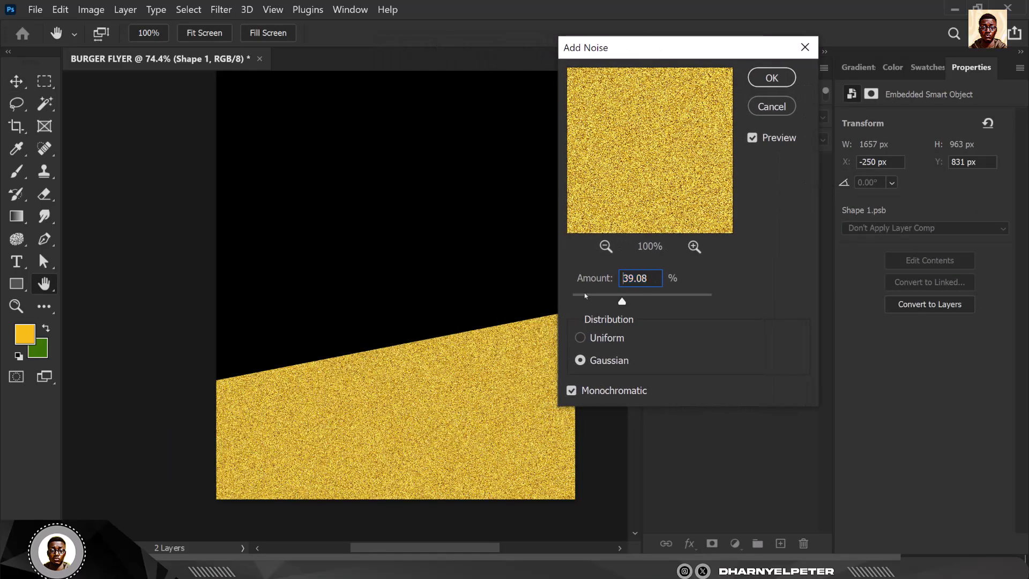
{"action": "left_click_drag", "start_coordinate": [585, 295], "coordinate": [587, 303]}
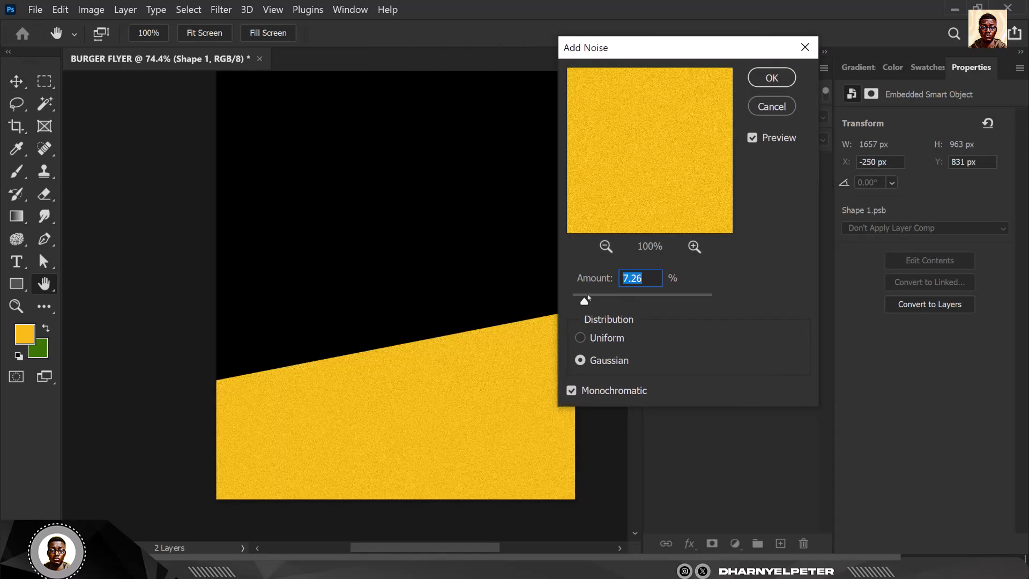
{"action": "left_click", "coordinate": [754, 84]}
- Move the yellow shape slightly lower on the canvas
{"action": "scroll", "coordinate": [420, 353], "scroll_direction": "down", "scroll_amount": 3}
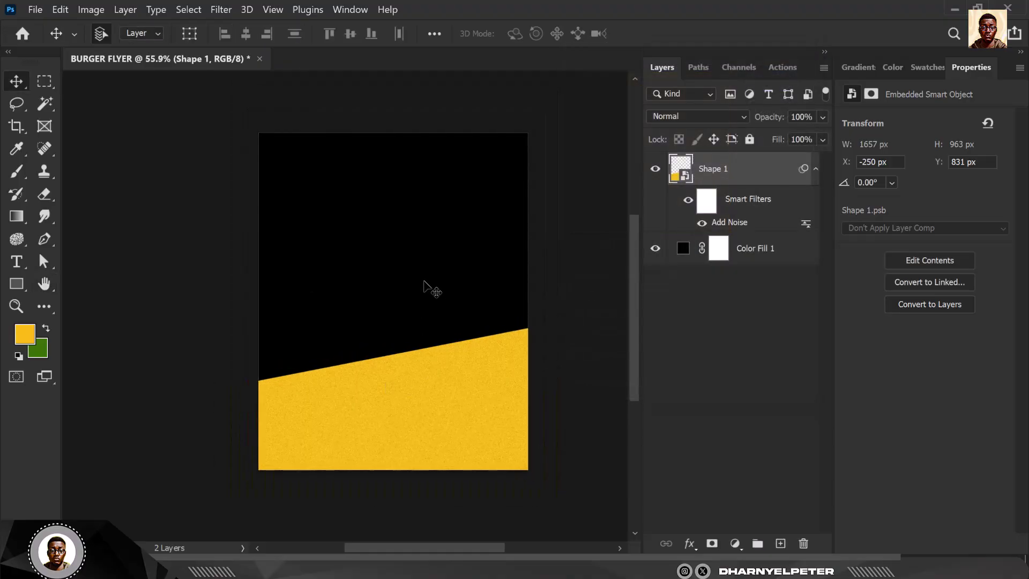
{"action": "scroll", "coordinate": [424, 282], "scroll_direction": "up", "scroll_amount": 3}
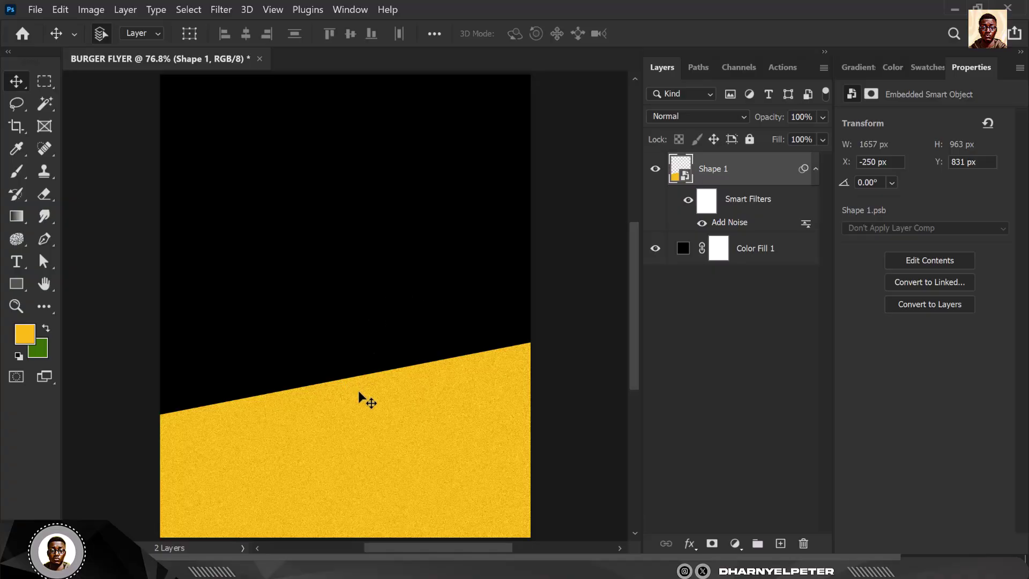
{"action": "left_click_drag", "start_coordinate": [407, 408], "coordinate": [411, 434]}
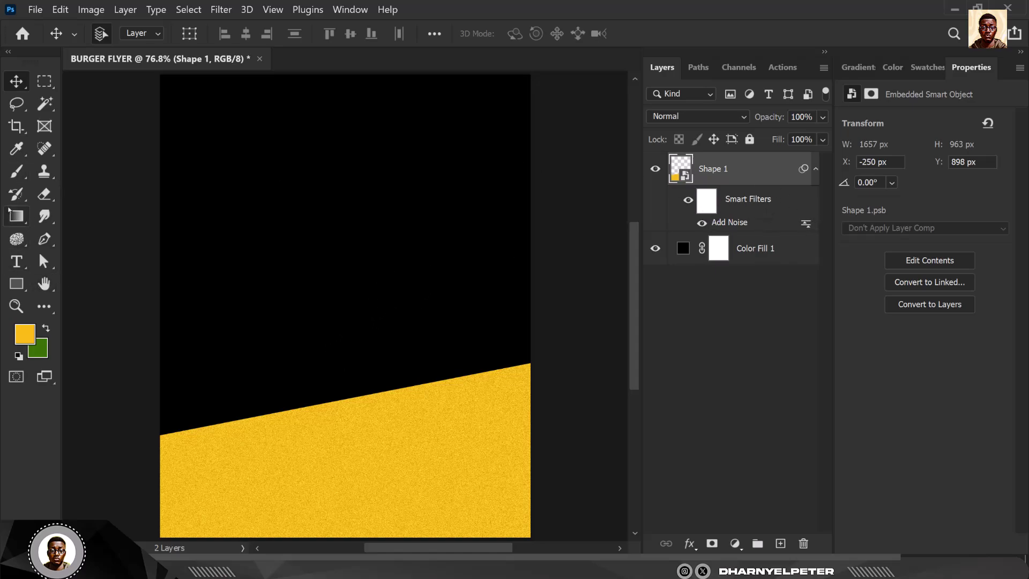
- Pick the Brush tool with a yellow foreground and add a new empty layer
{"action": "left_click", "coordinate": [16, 173]}
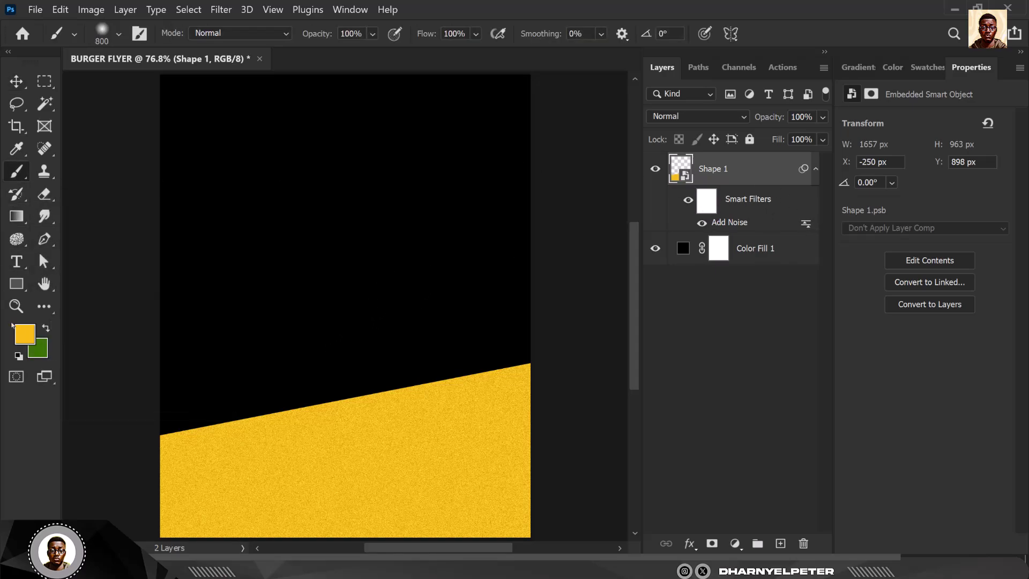
{"action": "left_click", "coordinate": [28, 340]}
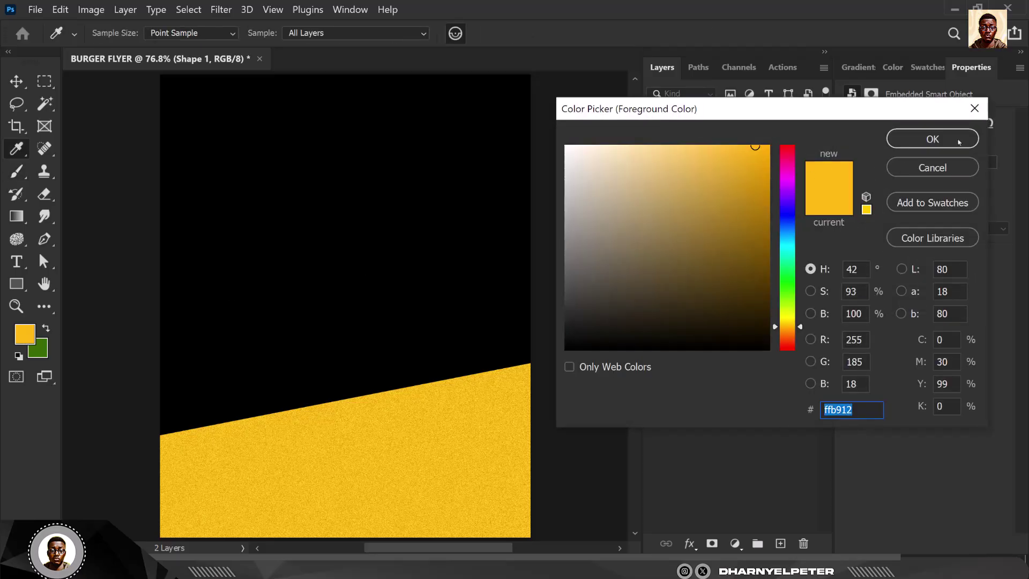
{"action": "left_click", "coordinate": [959, 141]}
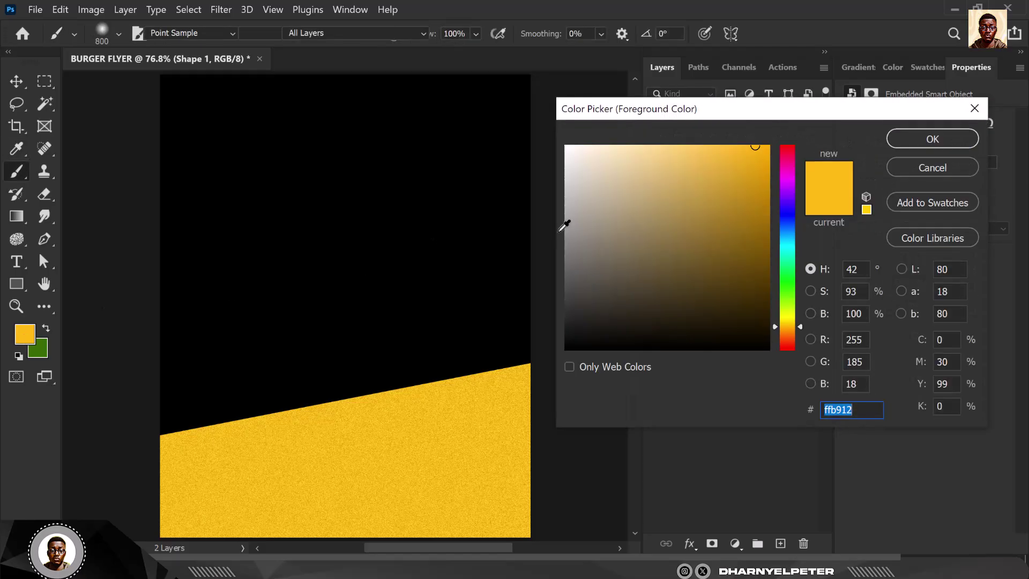
{"action": "left_click", "coordinate": [943, 137]}
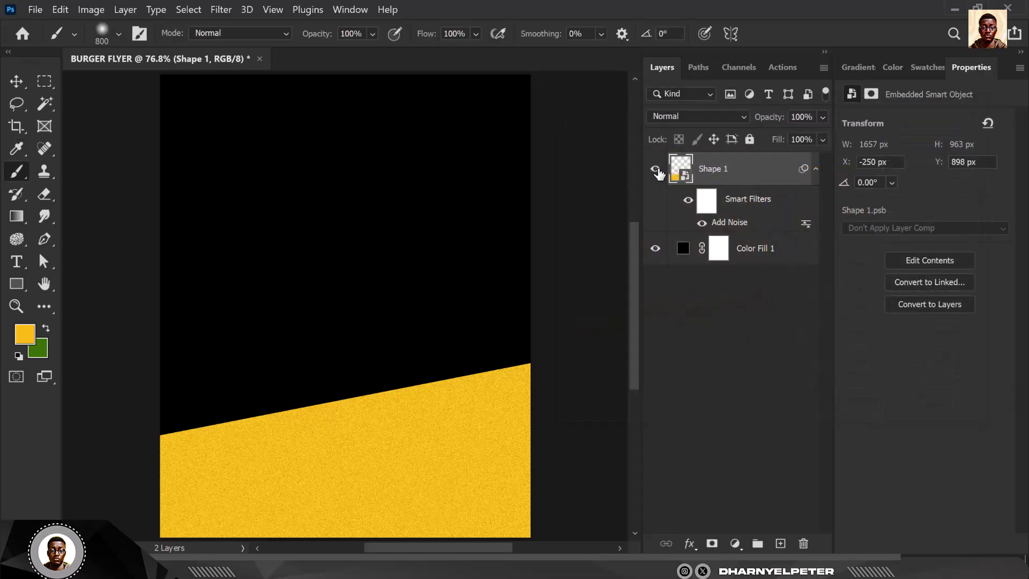
{"action": "left_click", "coordinate": [781, 544]}
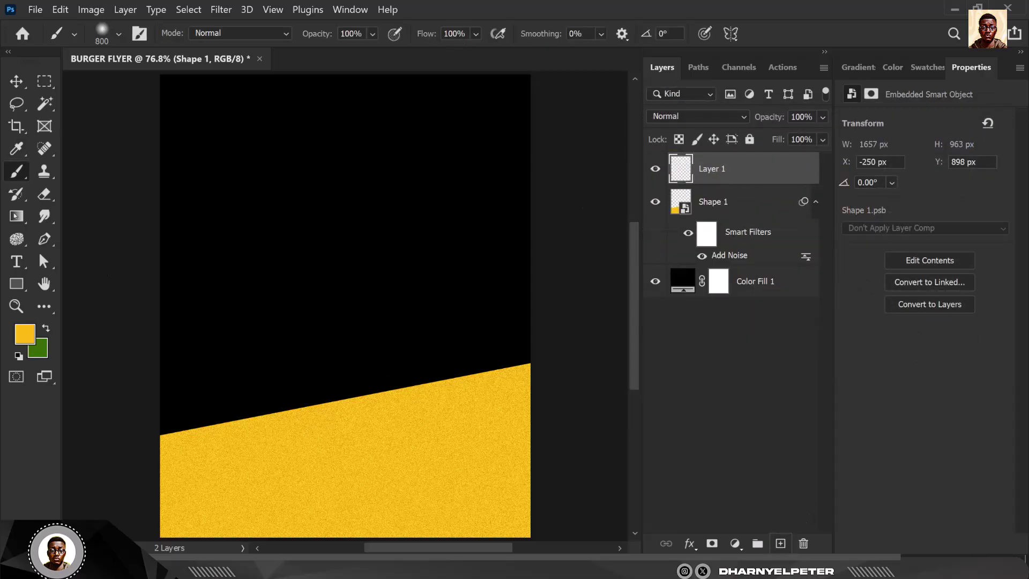
- Paint one soft 1000 px yellow dab and set the layer to Screen blend mode
{"action": "right_click", "coordinate": [26, 175]}
{"action": "left_click", "coordinate": [101, 170]}
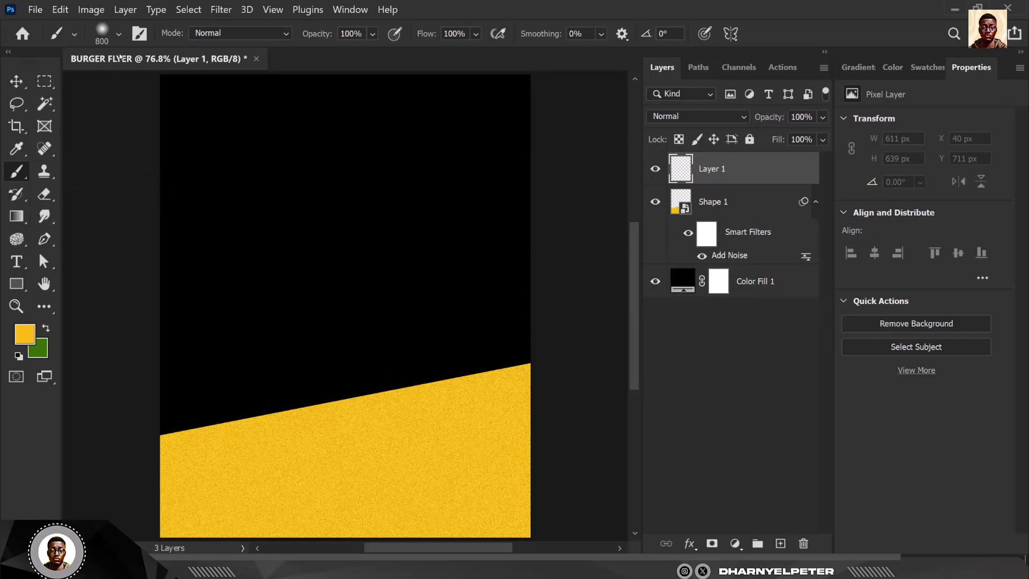
{"action": "left_click", "coordinate": [119, 34]}
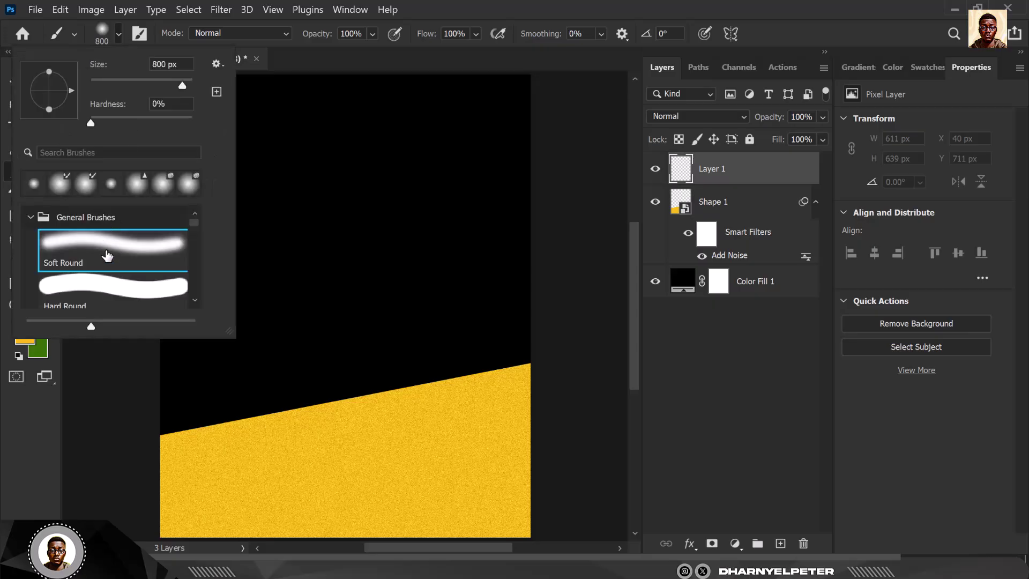
{"action": "left_click", "coordinate": [409, 332]}
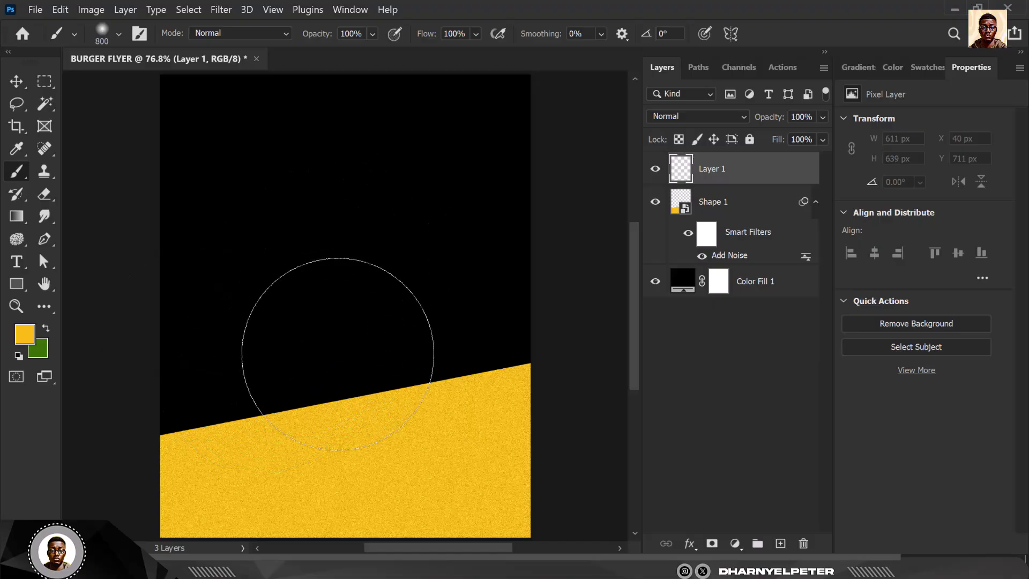
{"action": "key", "text": "bracketright"}
{"action": "key", "text": "bracketright"}
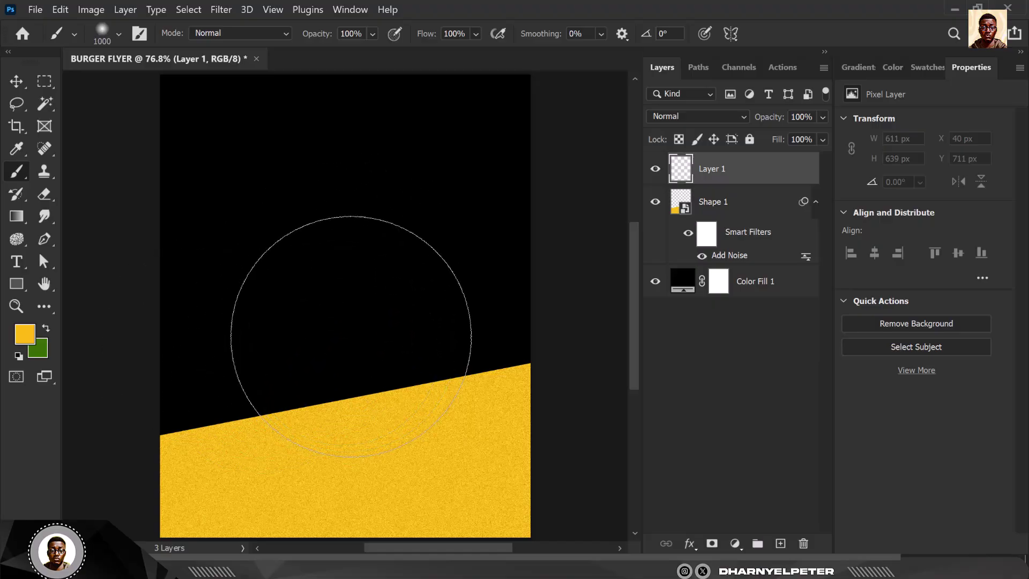
{"action": "left_click", "coordinate": [346, 319]}
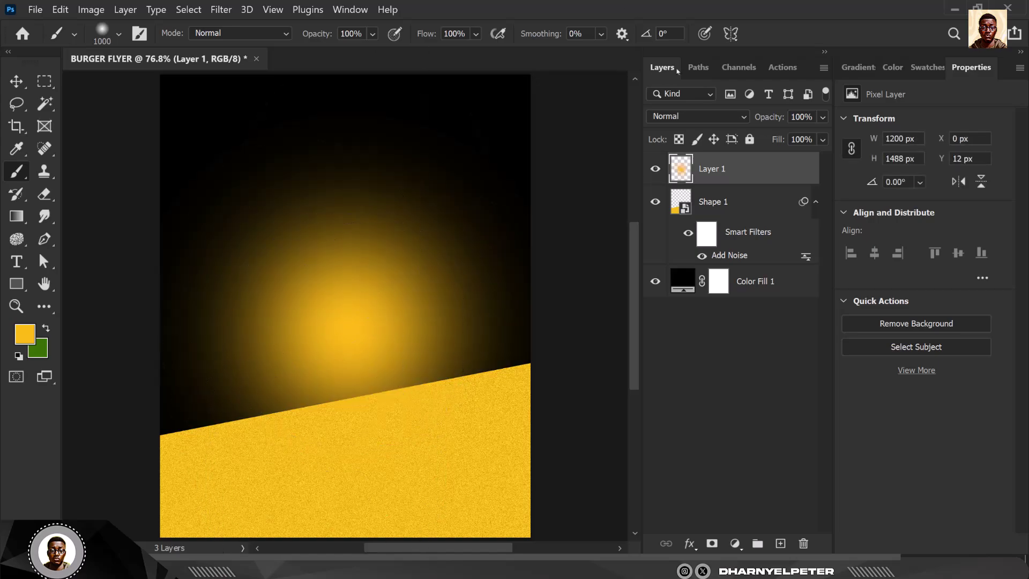
{"action": "left_click", "coordinate": [737, 119]}
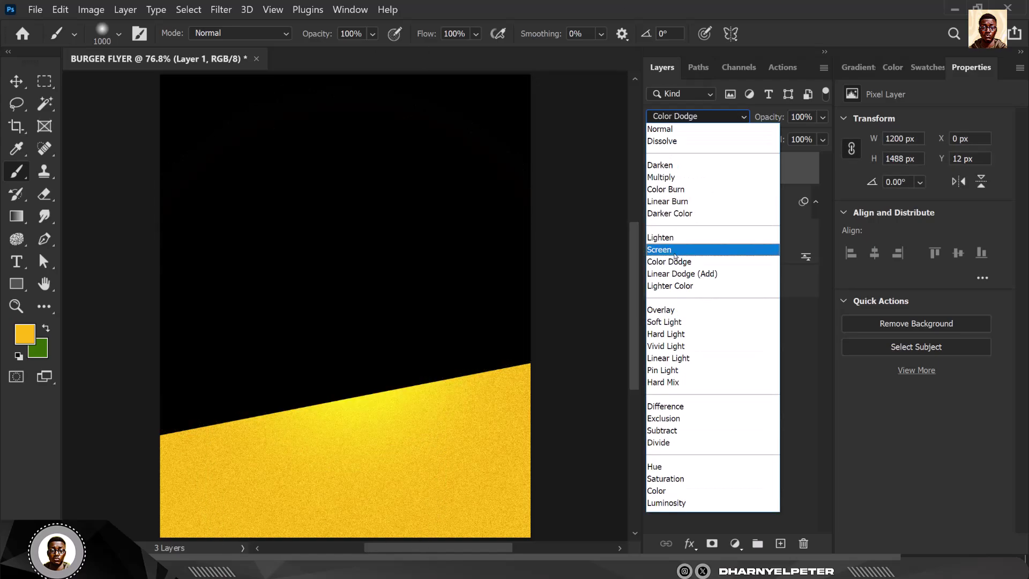
{"action": "left_click", "coordinate": [672, 250]}
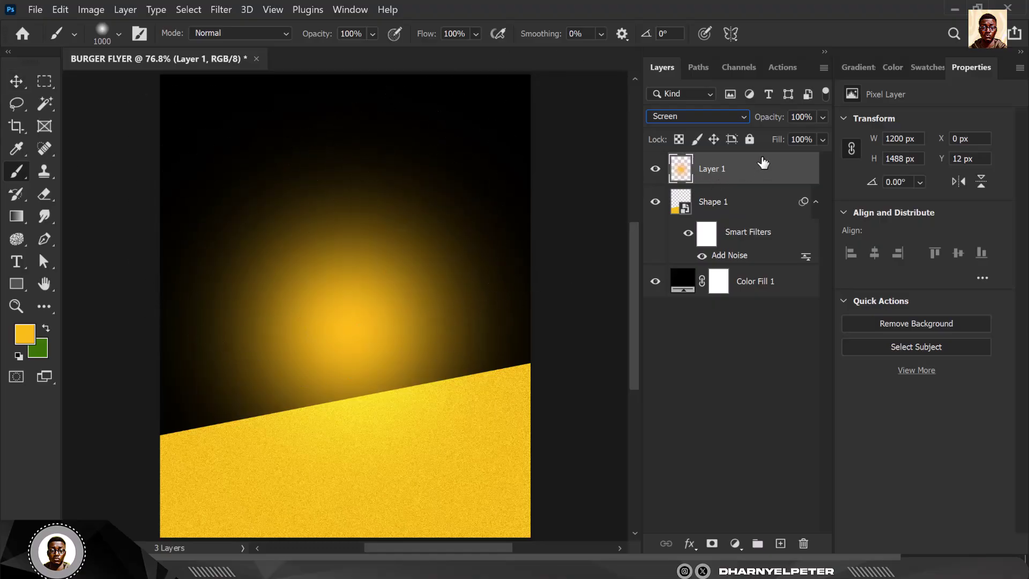
- Duplicate the glow and transform it into a narrow strip along the slanted yellow edge
{"action": "key", "text": "ctrl+j"}
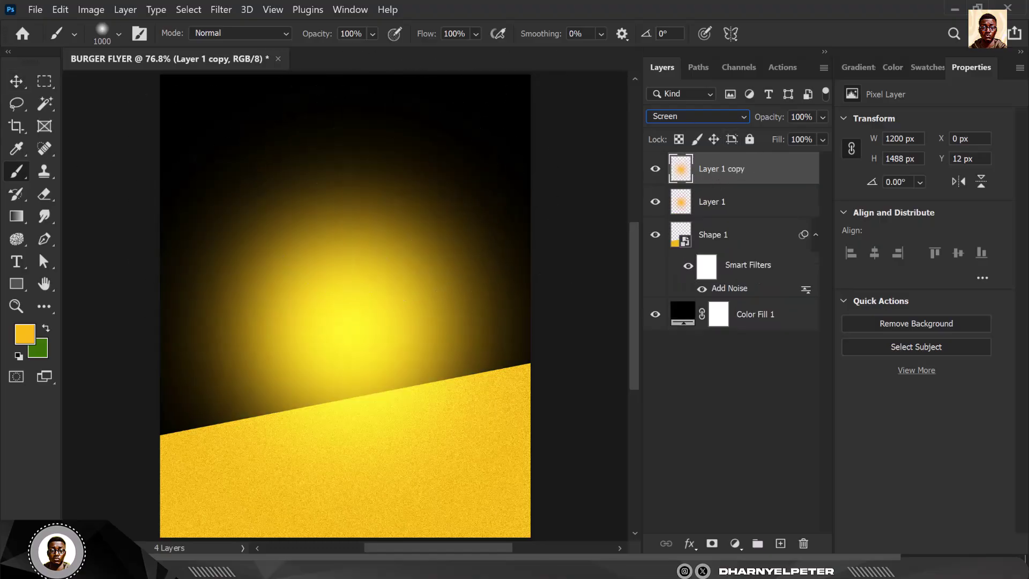
{"action": "key", "text": "v"}
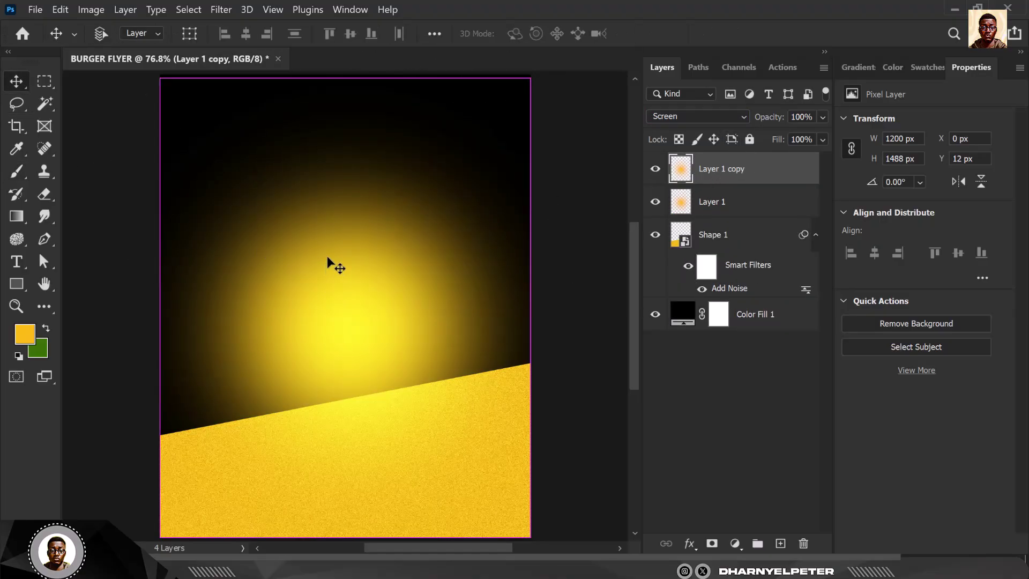
{"action": "key", "text": "ctrl+t"}
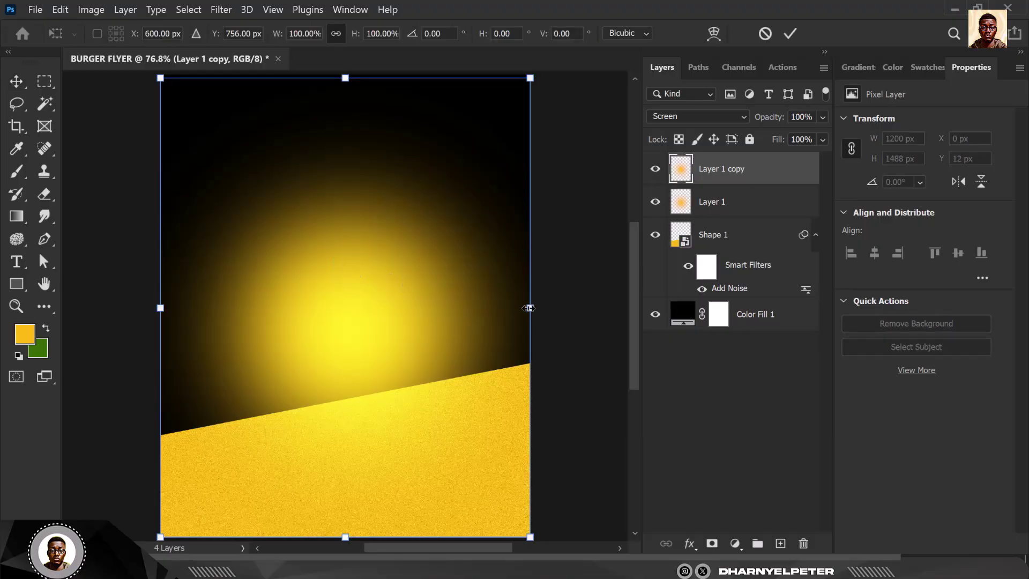
{"action": "left_click_drag", "start_coordinate": [529, 308], "coordinate": [307, 351]}
{"action": "left_click_drag", "start_coordinate": [401, 294], "coordinate": [415, 445]}
{"action": "left_click_drag", "start_coordinate": [339, 349], "coordinate": [361, 391]}
{"action": "scroll", "coordinate": [303, 409], "scroll_direction": "up", "scroll_amount": 3}
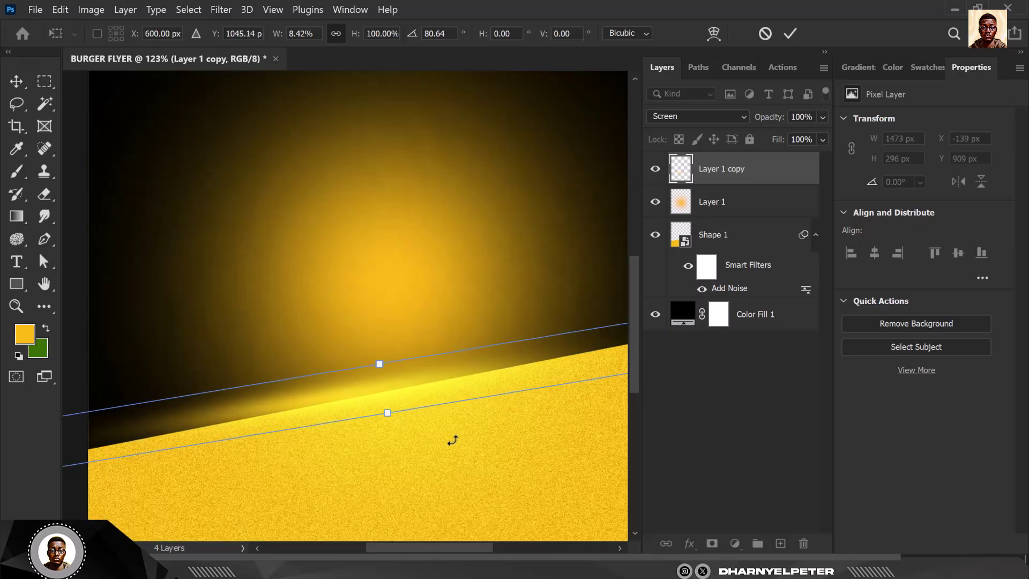
{"action": "left_click_drag", "start_coordinate": [454, 440], "coordinate": [455, 436]}
{"action": "scroll", "coordinate": [379, 363], "scroll_direction": "down", "scroll_amount": 3}
{"action": "scroll", "coordinate": [398, 374], "scroll_direction": "up", "scroll_amount": 2}
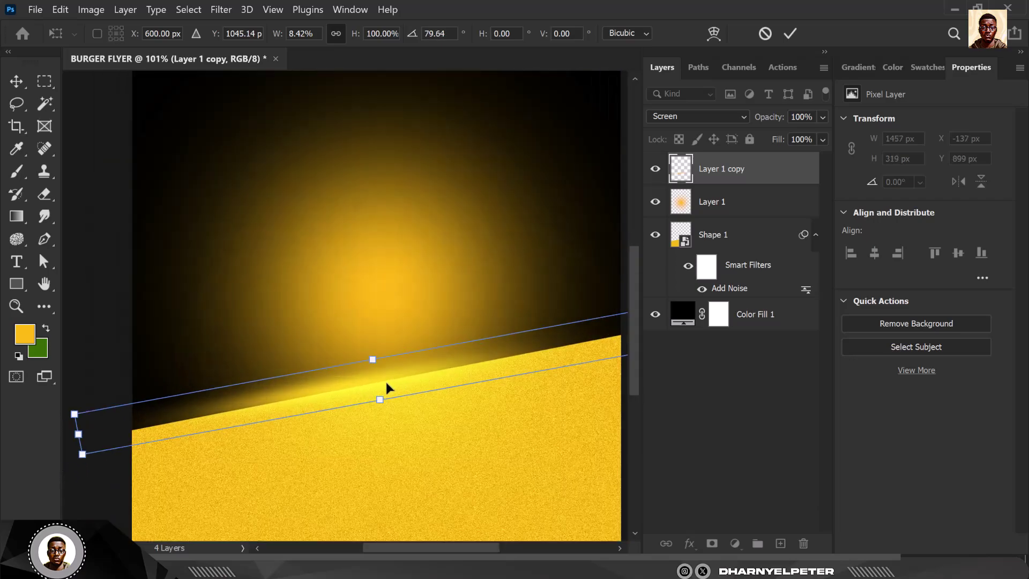
{"action": "left_click_drag", "start_coordinate": [386, 384], "coordinate": [392, 390]}
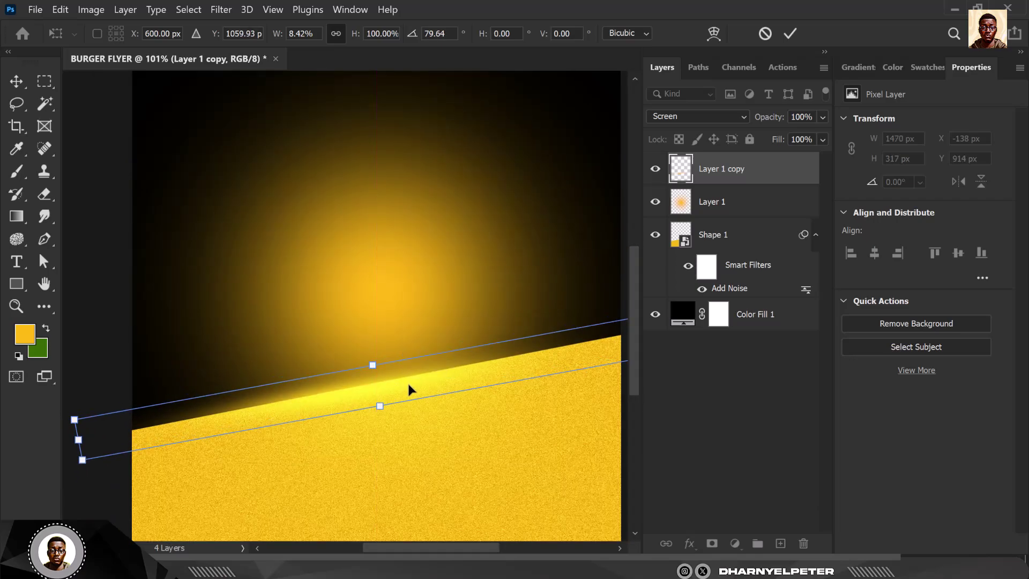
{"action": "key", "text": "Return"}
- Drag out a second copy of the light streak
{"action": "scroll", "coordinate": [336, 340], "scroll_direction": "down", "scroll_amount": 3}
{"action": "scroll", "coordinate": [391, 356], "scroll_direction": "up", "scroll_amount": 2}
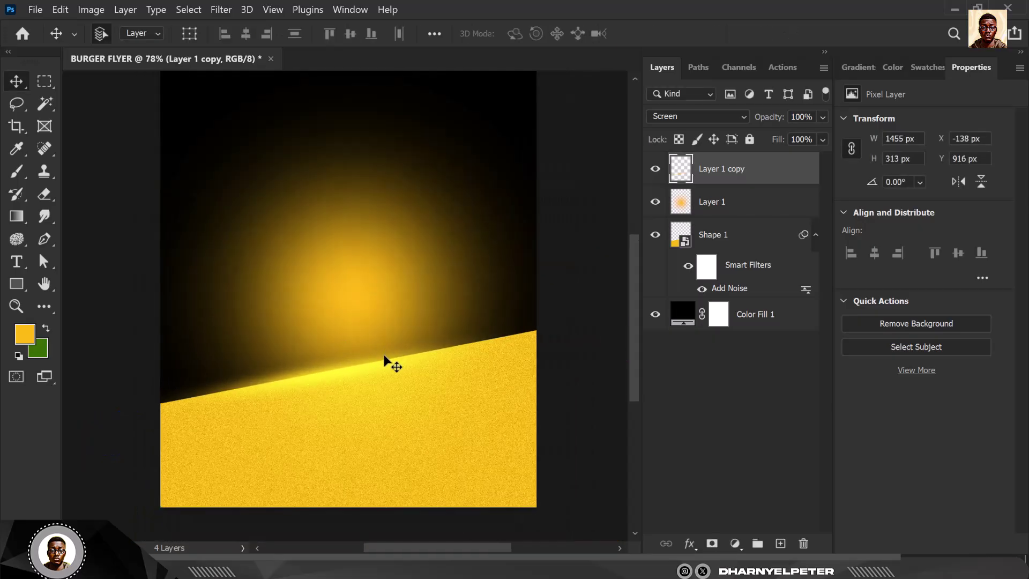
{"action": "left_click_drag", "start_coordinate": [381, 352], "coordinate": [510, 339]}
{"action": "scroll", "coordinate": [301, 384], "scroll_direction": "up", "scroll_amount": 2}
{"action": "scroll", "coordinate": [351, 331], "scroll_direction": "down", "scroll_amount": 2}
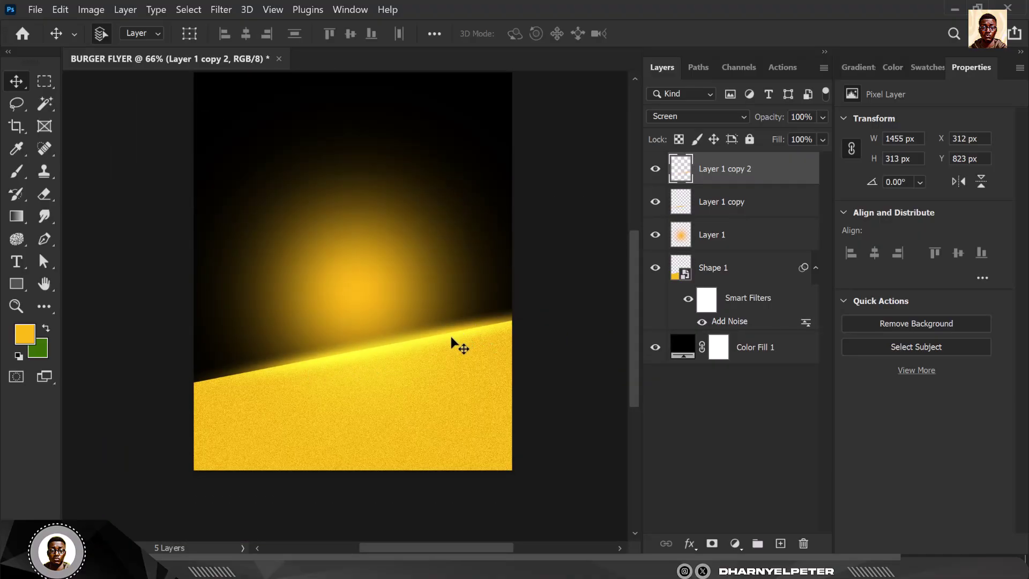
- Convert both streak layers into one smart object set to Screen blend mode
{"action": "right_click", "coordinate": [753, 202]}
{"action": "left_click", "coordinate": [809, 221]}
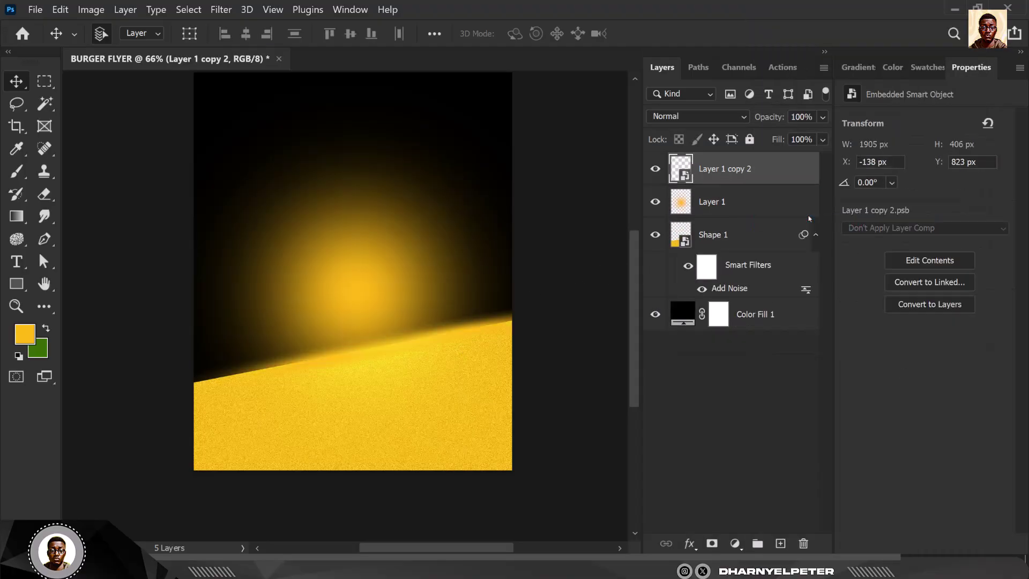
{"action": "left_click", "coordinate": [718, 116]}
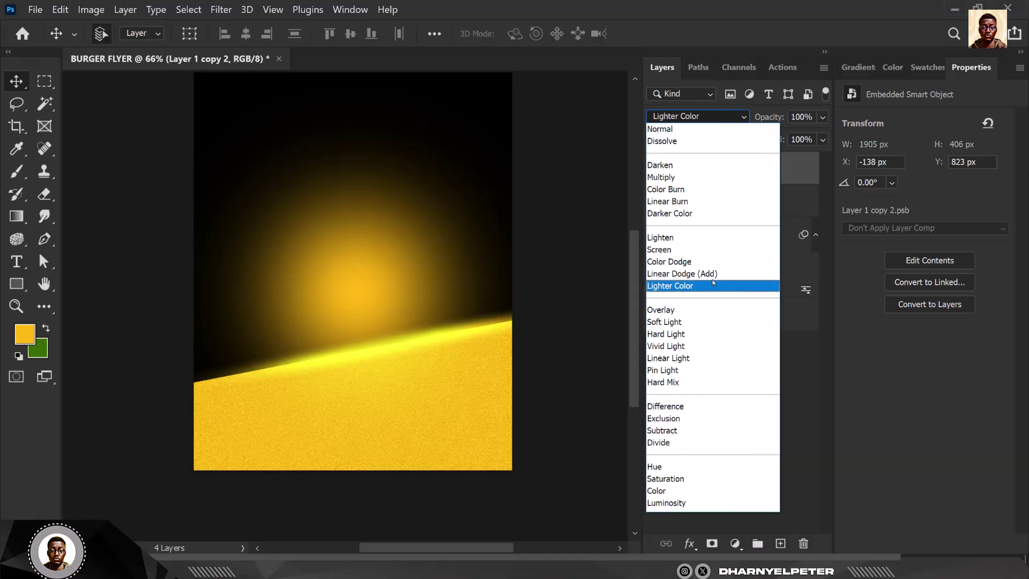
{"action": "left_click", "coordinate": [686, 250]}
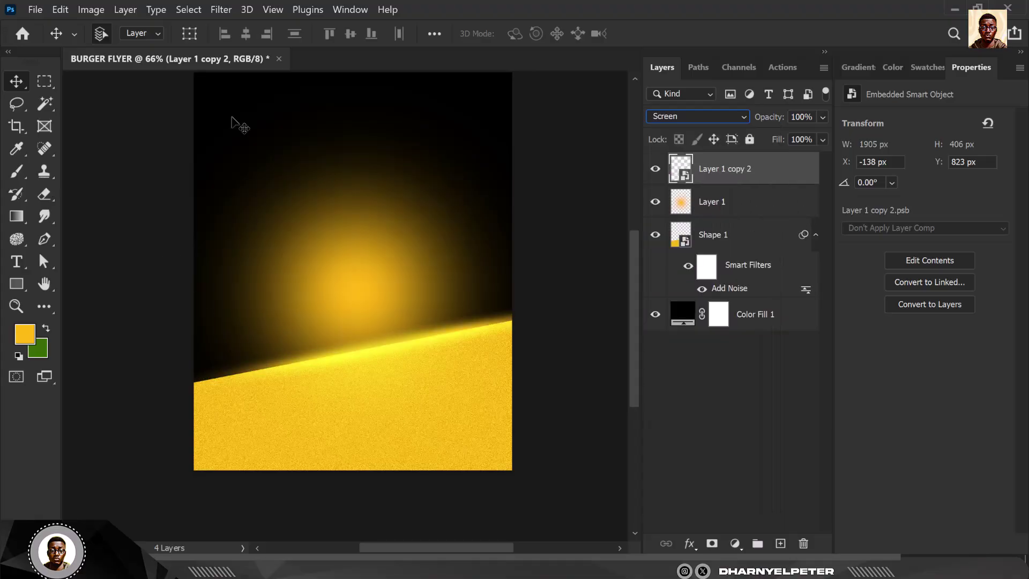
{"action": "left_click", "coordinate": [592, 177]}
{"action": "key", "text": "ctrl+0"}
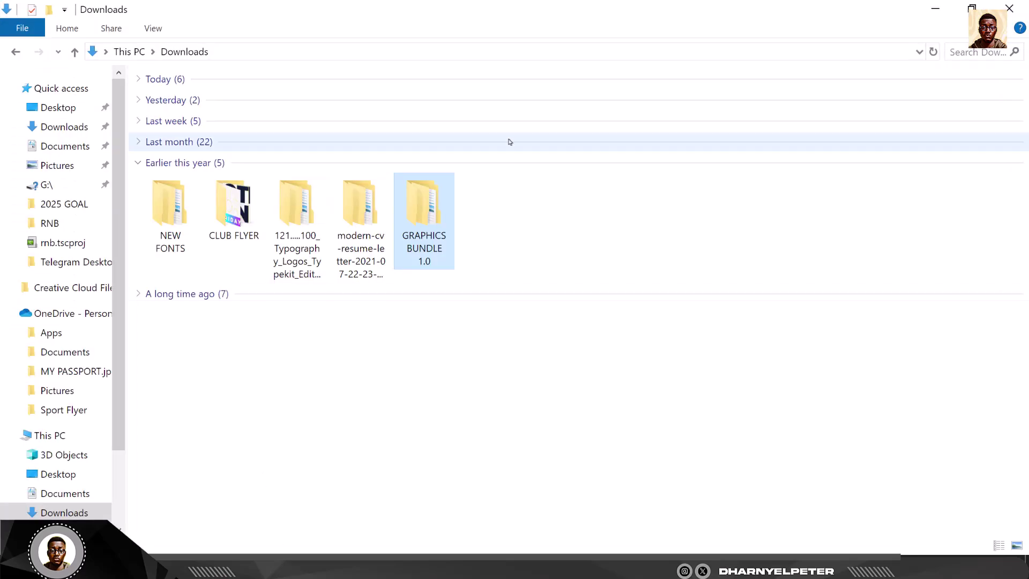
- Open Downloads > GRAPHICS BUNDLE 1.0 > PREMIUM PNG in File Explorer
{"action": "double_click", "coordinate": [434, 237]}
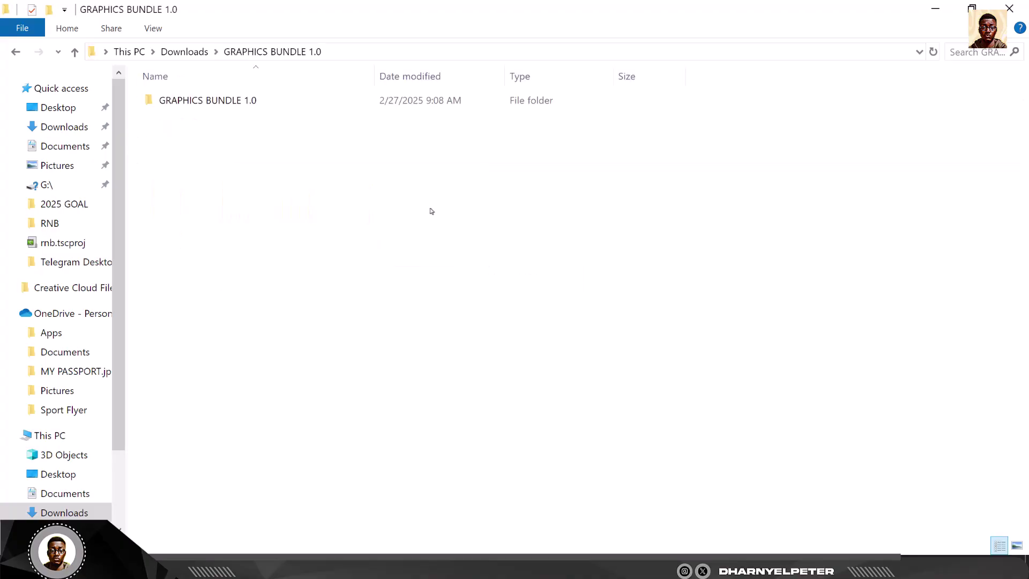
{"action": "left_click", "coordinate": [217, 97]}
{"action": "double_click", "coordinate": [217, 98]}
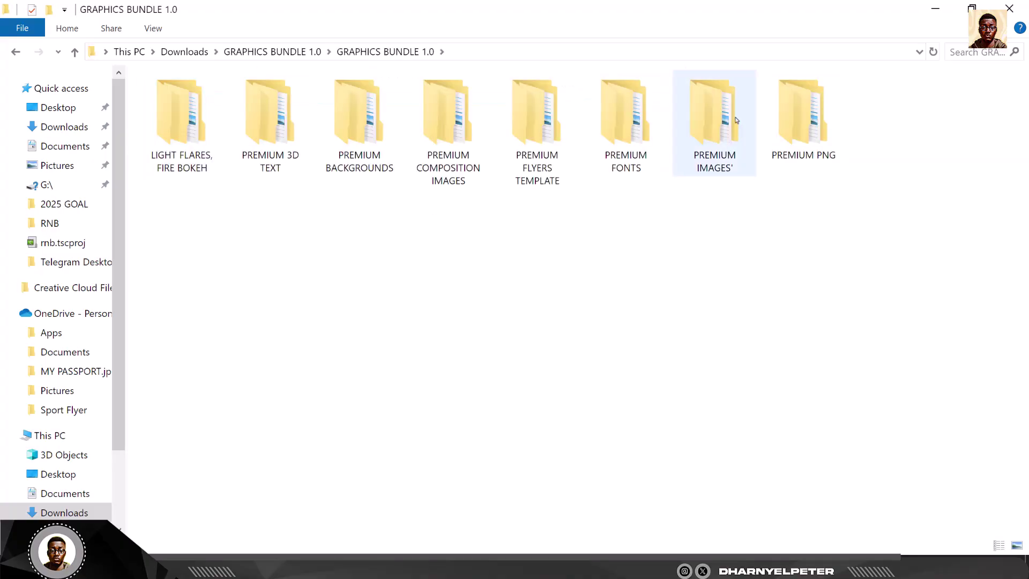
{"action": "double_click", "coordinate": [790, 127]}
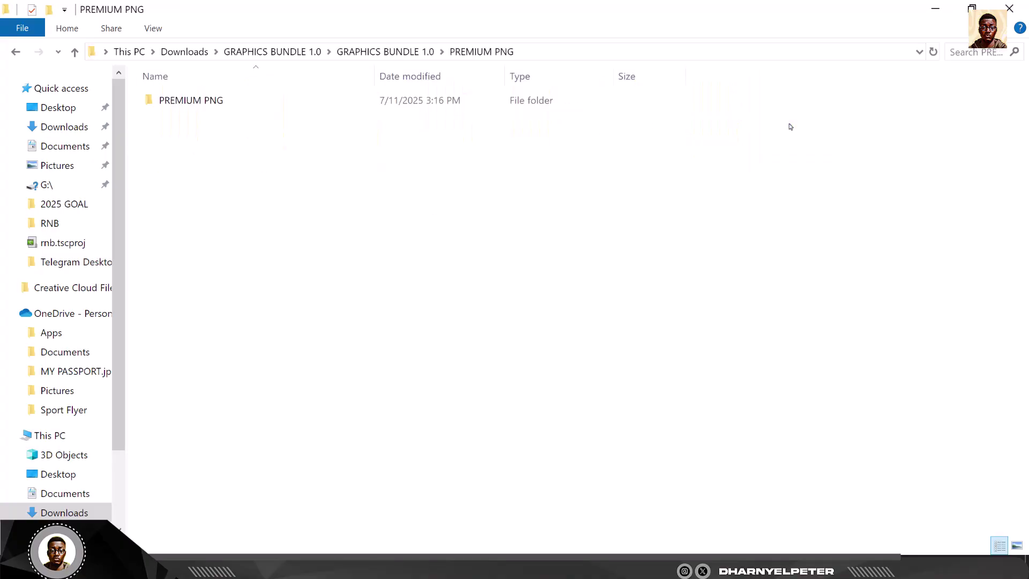
{"action": "double_click", "coordinate": [208, 101]}
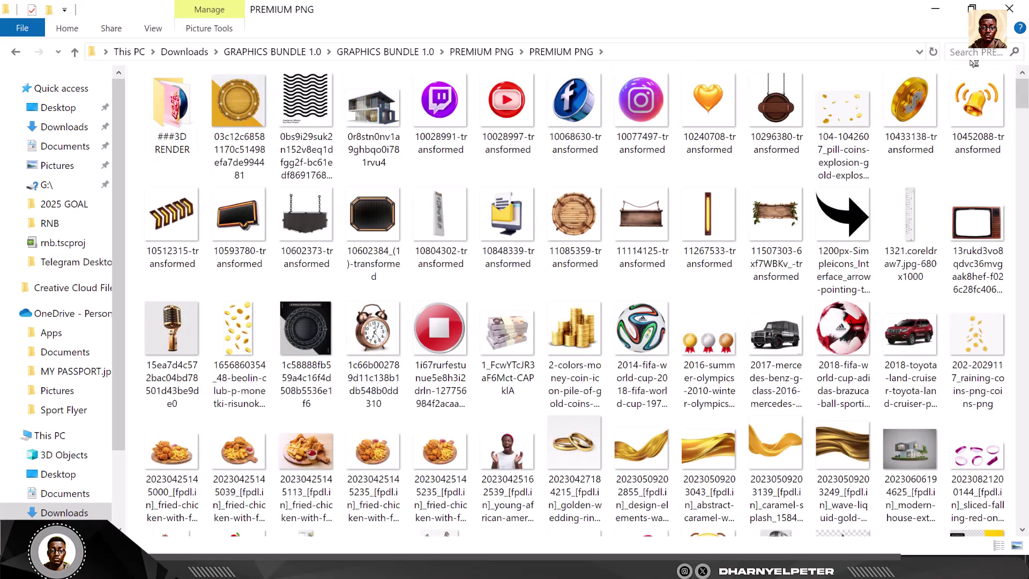
- Search 'burger' and drag Floating-burger-PNG into the flyer
{"action": "left_click", "coordinate": [972, 54]}
{"action": "type", "text": "bu"}
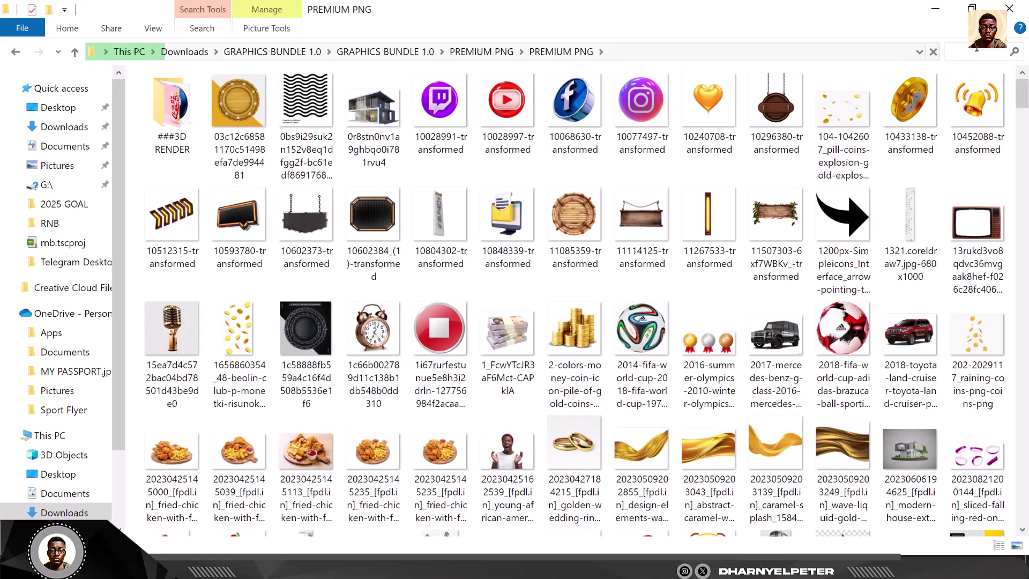
{"action": "type", "text": "rger"}
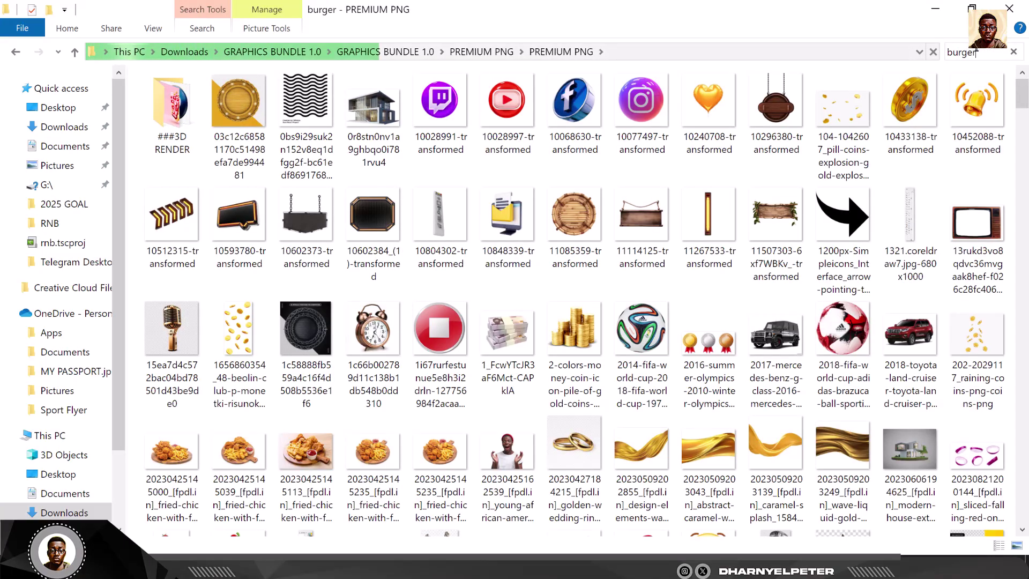
{"action": "left_click", "coordinate": [178, 159]}
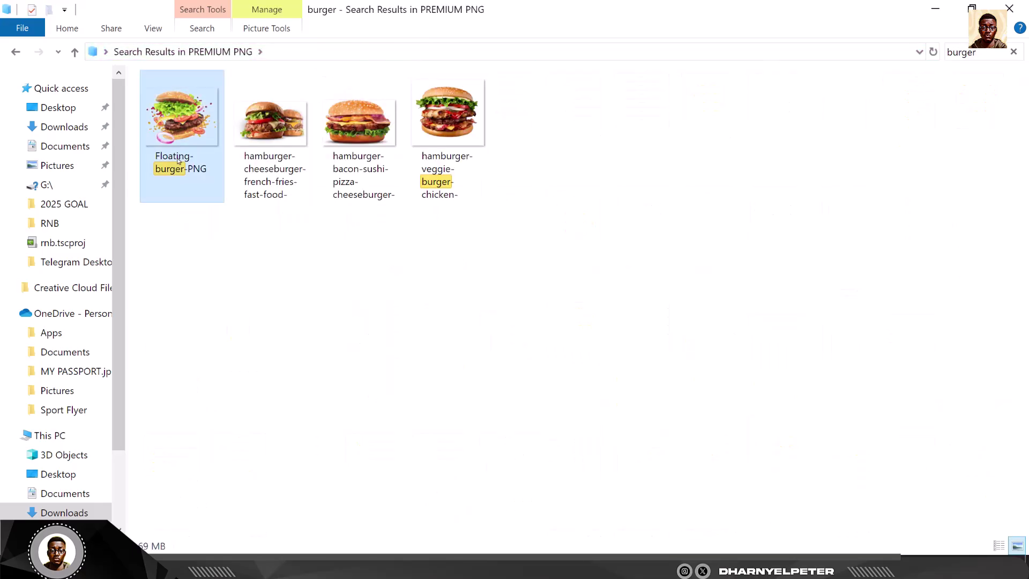
{"action": "left_click_drag", "start_coordinate": [187, 122], "coordinate": [384, 351]}
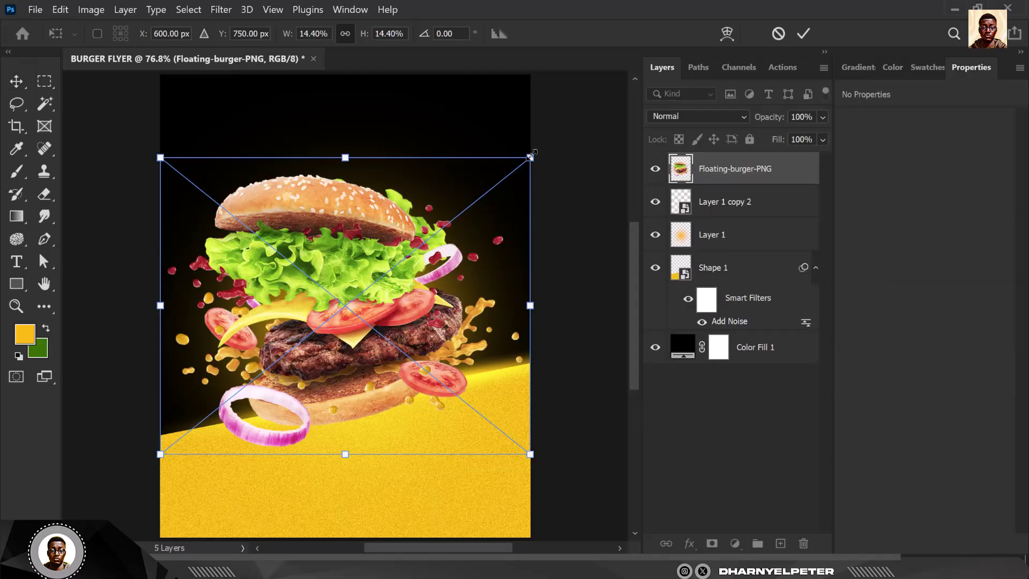
- Scale the burger to about 1030 × 790 px, centre it over the glow, and commit
{"action": "left_click_drag", "start_coordinate": [531, 157], "coordinate": [499, 182]}
{"action": "left_click_drag", "start_coordinate": [395, 304], "coordinate": [405, 358]}
{"action": "left_click_drag", "start_coordinate": [512, 236], "coordinate": [519, 222]}
{"action": "left_click_drag", "start_coordinate": [423, 371], "coordinate": [419, 355]}
{"action": "left_click_drag", "start_coordinate": [518, 220], "coordinate": [536, 201]}
{"action": "scroll", "coordinate": [427, 284], "scroll_direction": "up", "scroll_amount": 1}
{"action": "left_click_drag", "start_coordinate": [412, 356], "coordinate": [367, 344]}
{"action": "key", "text": "Return"}
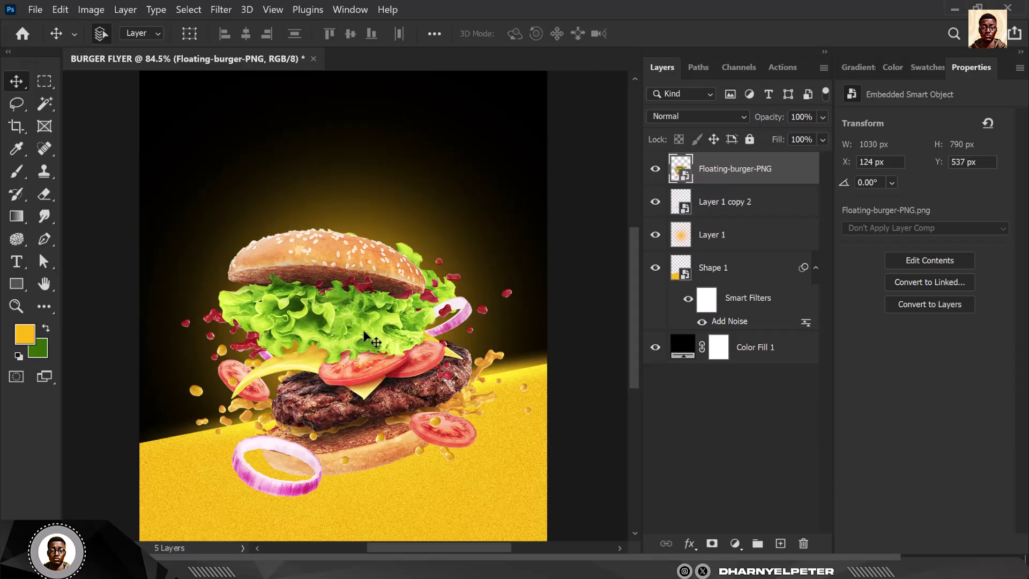
- Select the light-streak layer and set the foreground to near-black sampled from the background
{"action": "left_click", "coordinate": [761, 208]}
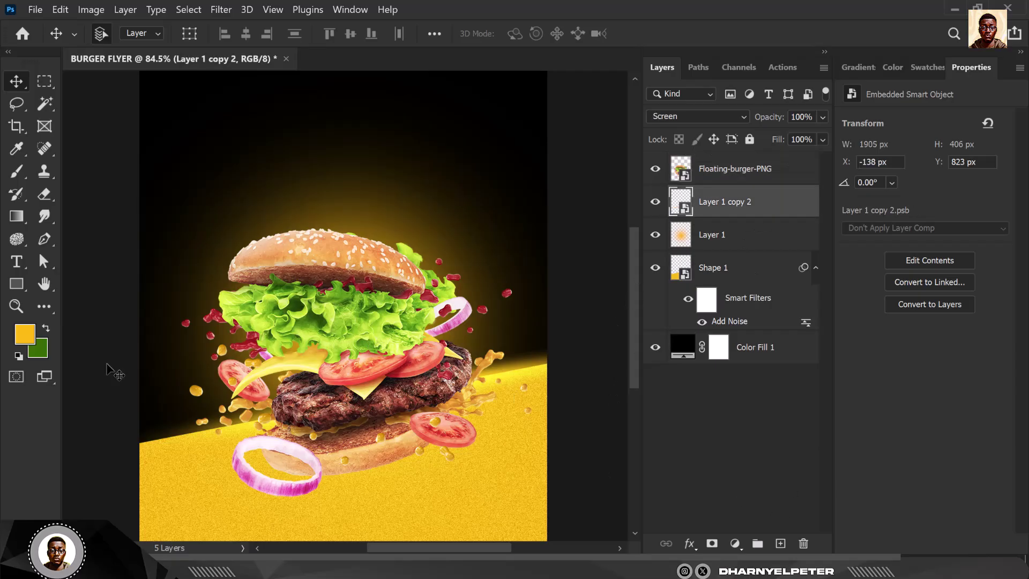
{"action": "left_click", "coordinate": [46, 328]}
{"action": "left_click", "coordinate": [25, 334]}
{"action": "left_click", "coordinate": [234, 105]}
{"action": "left_click", "coordinate": [907, 142]}
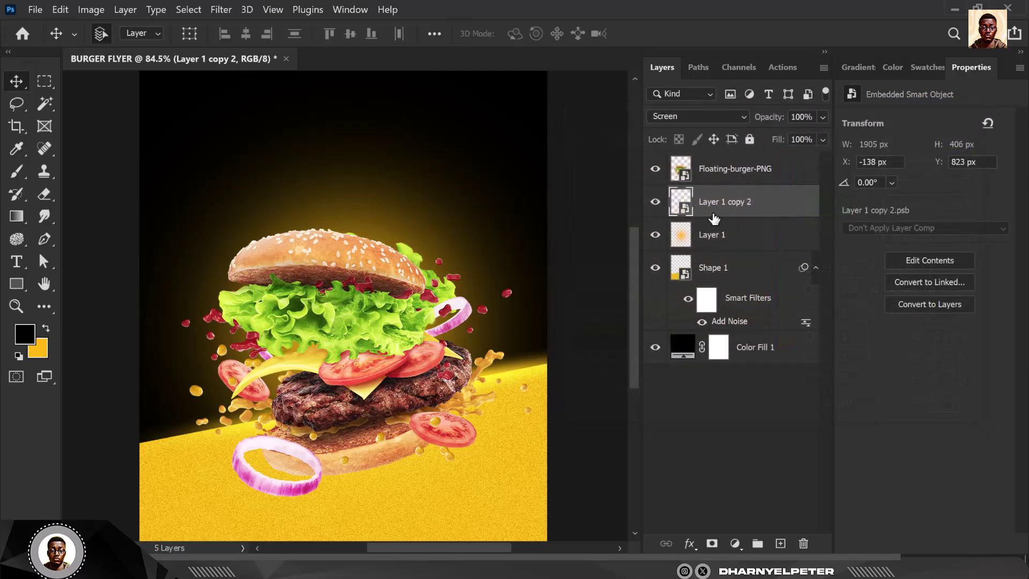
{"action": "scroll", "coordinate": [352, 323], "scroll_direction": "down", "scroll_amount": 2}
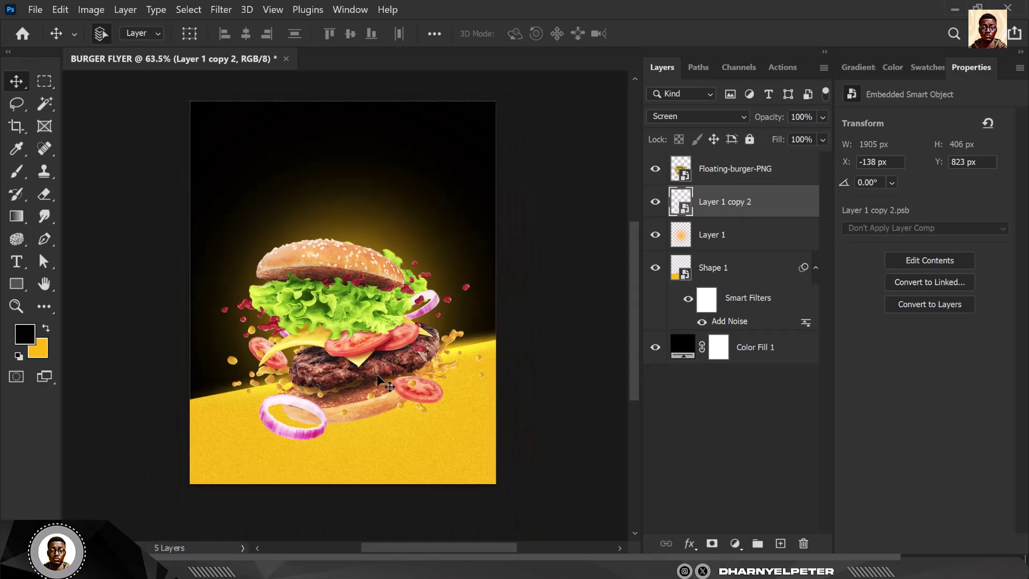
- On a new layer, dab a soft 800 px black shadow under the burger
{"action": "key", "text": "b"}
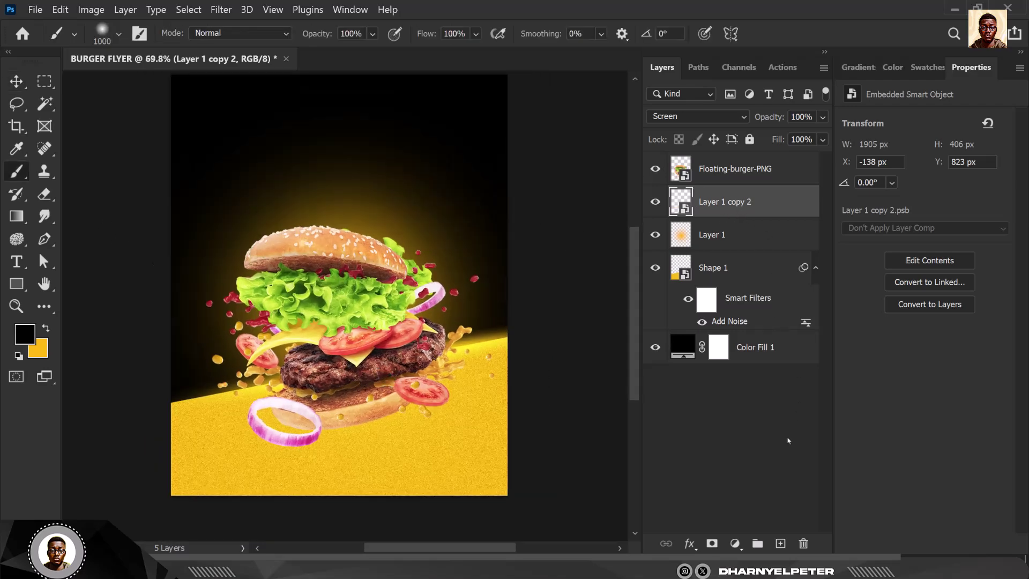
{"action": "left_click", "coordinate": [781, 544]}
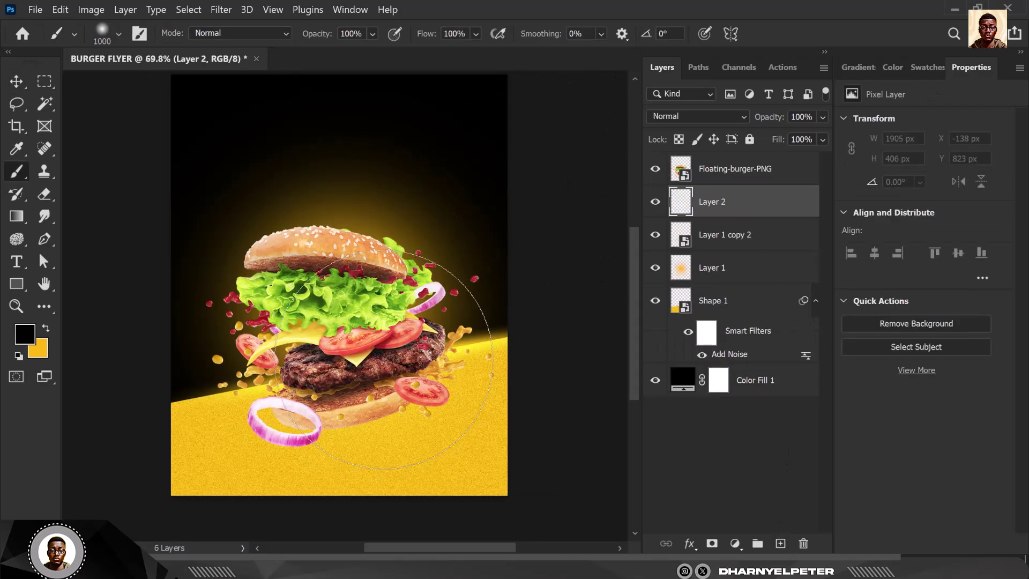
{"action": "key", "text": "bracketleft"}
{"action": "key", "text": "bracketleft"}
{"action": "left_click", "coordinate": [347, 364]}
{"action": "left_click", "coordinate": [348, 364]}
{"action": "left_click", "coordinate": [349, 364]}
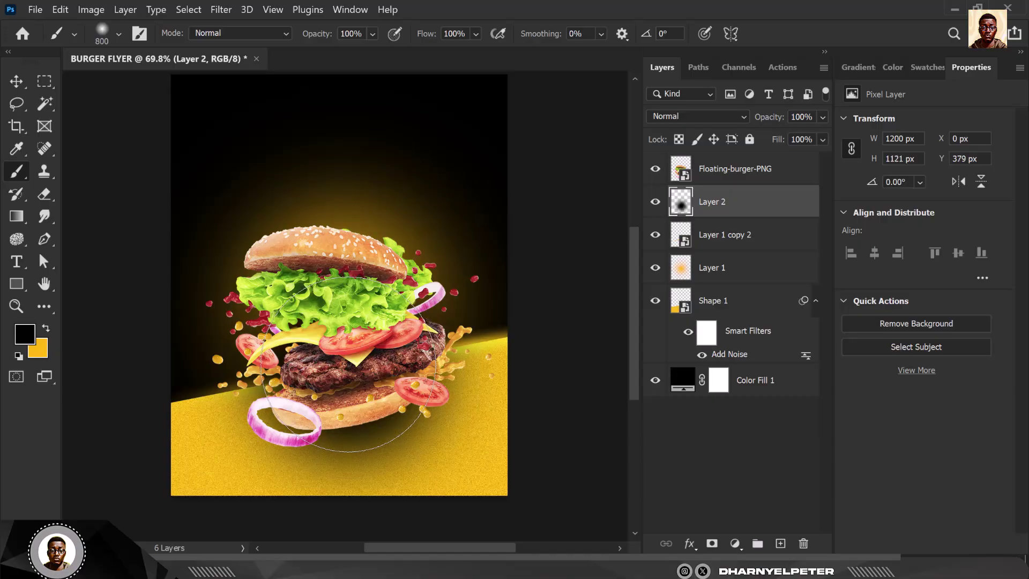
{"action": "left_click", "coordinate": [348, 364]}
- Flatten, tilt and widen the shadow to 1536 × 636 px along the slope
{"action": "key", "text": "ctrl+t"}
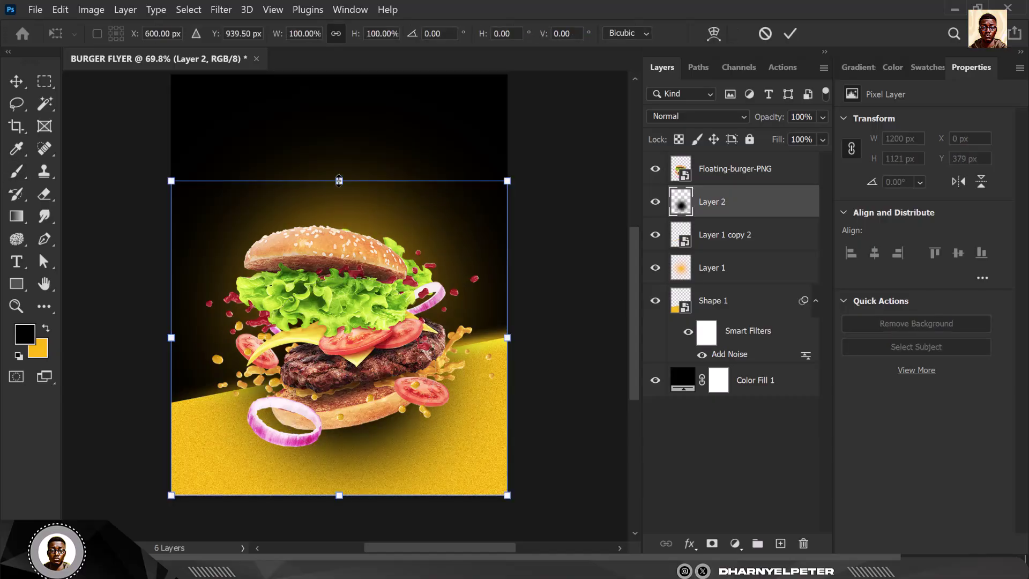
{"action": "left_click_drag", "start_coordinate": [339, 181], "coordinate": [339, 377]}
{"action": "left_click_drag", "start_coordinate": [538, 477], "coordinate": [541, 446]}
{"action": "left_click_drag", "start_coordinate": [395, 462], "coordinate": [407, 415]}
{"action": "left_click_drag", "start_coordinate": [525, 422], "coordinate": [572, 431]}
{"action": "key", "text": "Return"}
- Add a layer mask to the Layer 2 shadow layer
{"action": "key", "text": "b"}
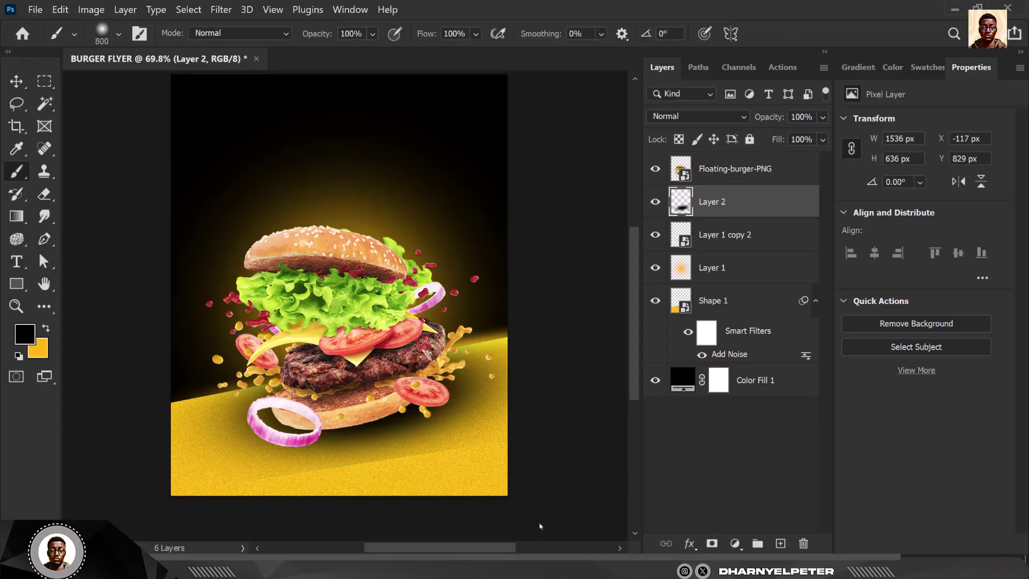
{"action": "key", "text": "v"}
{"action": "scroll", "coordinate": [423, 458], "scroll_direction": "up", "scroll_amount": 3}
{"action": "scroll", "coordinate": [415, 444], "scroll_direction": "down", "scroll_amount": 2}
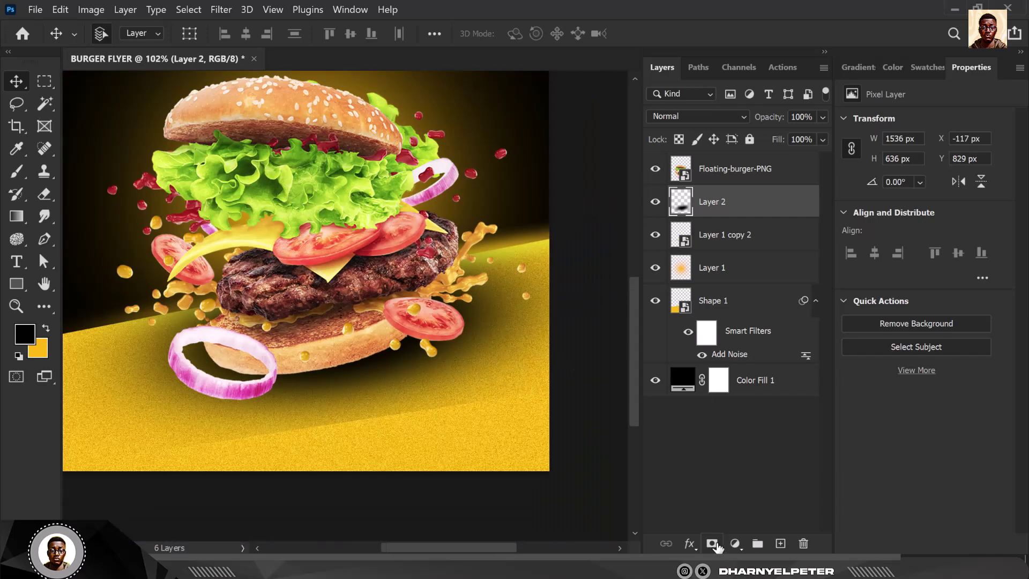
{"action": "left_click", "coordinate": [713, 544]}
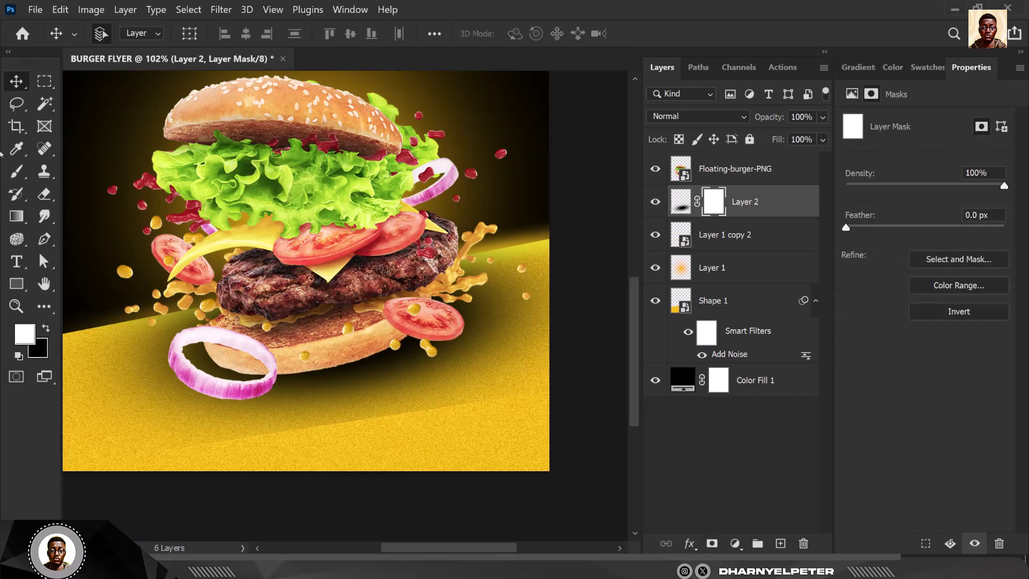
- Paint black with a 250 px brush along the flyer's bottom edge to fade the shadow
{"action": "left_click", "coordinate": [12, 174]}
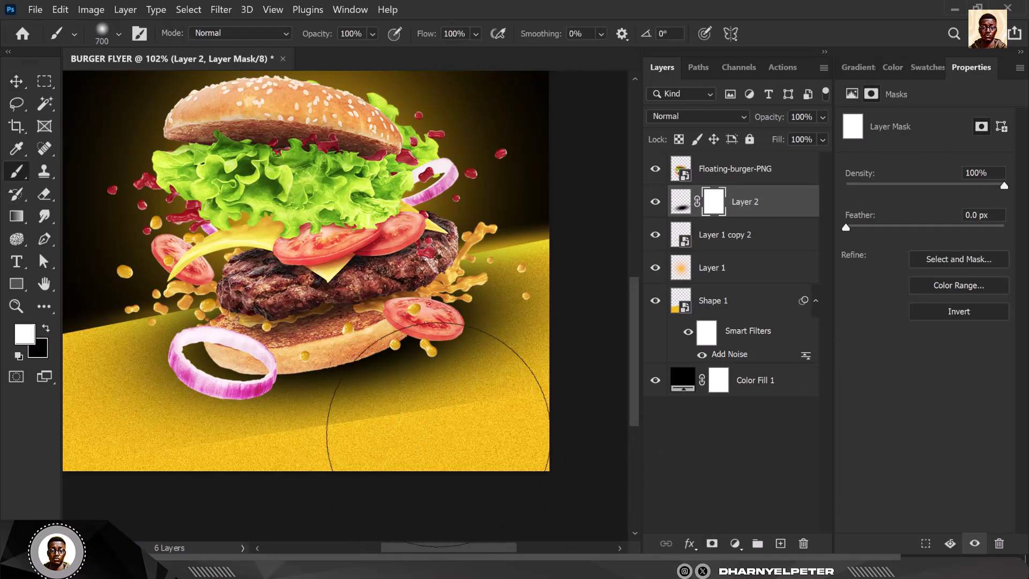
{"action": "key", "text": "bracketleft"}
{"action": "key", "text": "bracketleft"}
{"action": "key", "text": "bracketleft"}
{"action": "key", "text": "bracketleft"}
{"action": "scroll", "coordinate": [460, 423], "scroll_direction": "down", "scroll_amount": 1}
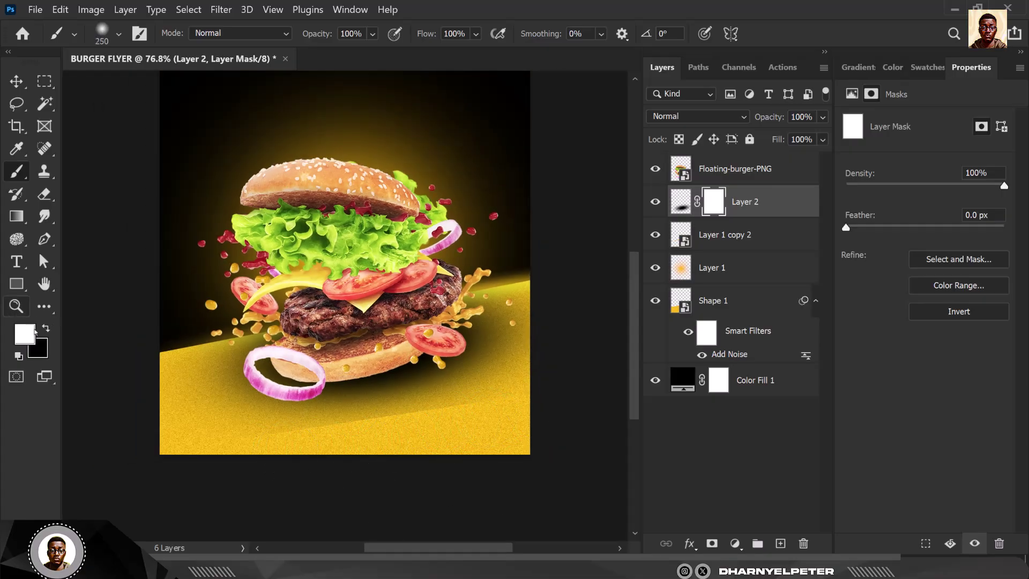
{"action": "left_click", "coordinate": [46, 328]}
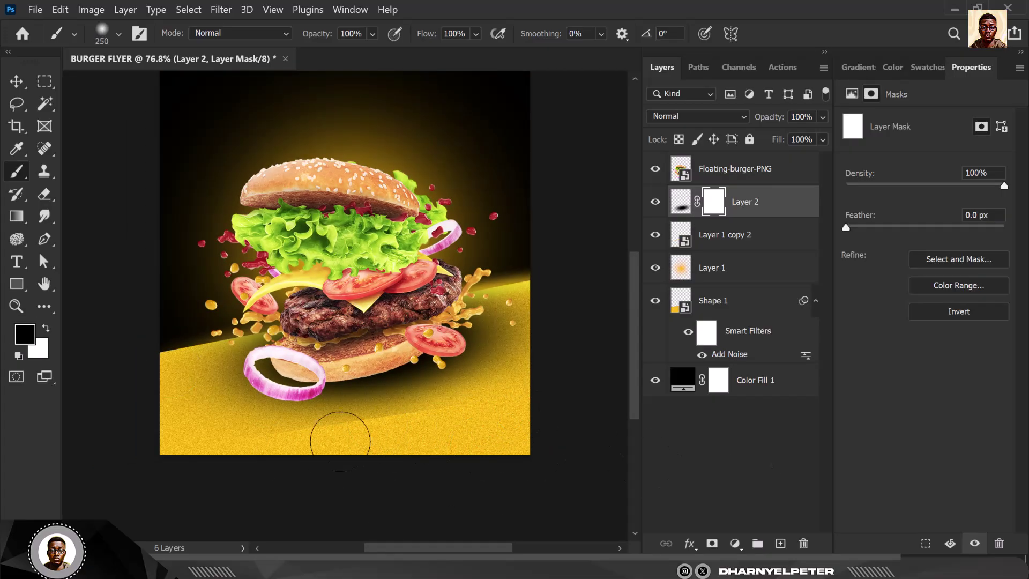
{"action": "mouse_move", "coordinate": [182, 454]}
{"action": "left_mouse_down"}
{"action": "mouse_move", "coordinate": [449, 449]}
{"action": "mouse_move", "coordinate": [536, 433]}
{"action": "mouse_move", "coordinate": [558, 397]}
{"action": "mouse_move", "coordinate": [533, 419]}
{"action": "mouse_move", "coordinate": [535, 452]}
{"action": "mouse_move", "coordinate": [239, 449]}
{"action": "left_mouse_up"}
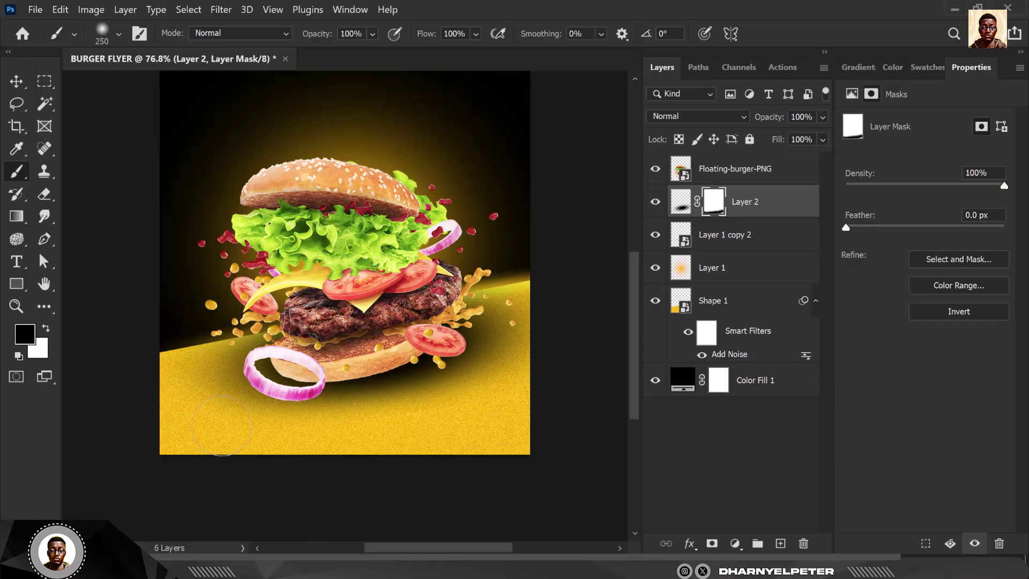
{"action": "scroll", "coordinate": [207, 430], "scroll_direction": "down", "scroll_amount": 2}
{"action": "scroll", "coordinate": [446, 333], "scroll_direction": "up", "scroll_amount": 2}
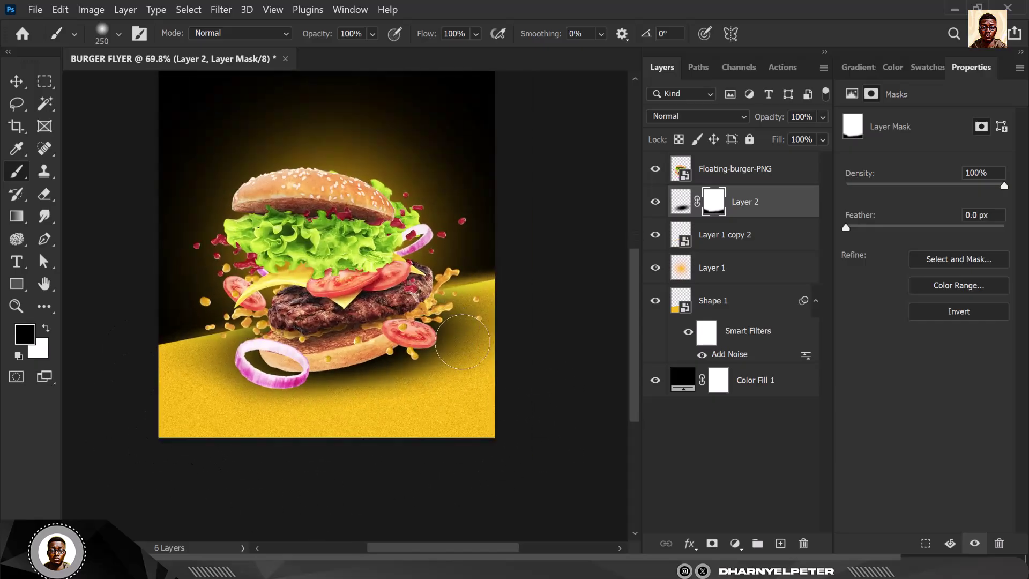
- Apply a Gaussian Blur of about 33.2 px to Layer 2's shadow pixels
{"action": "left_click", "coordinate": [680, 203]}
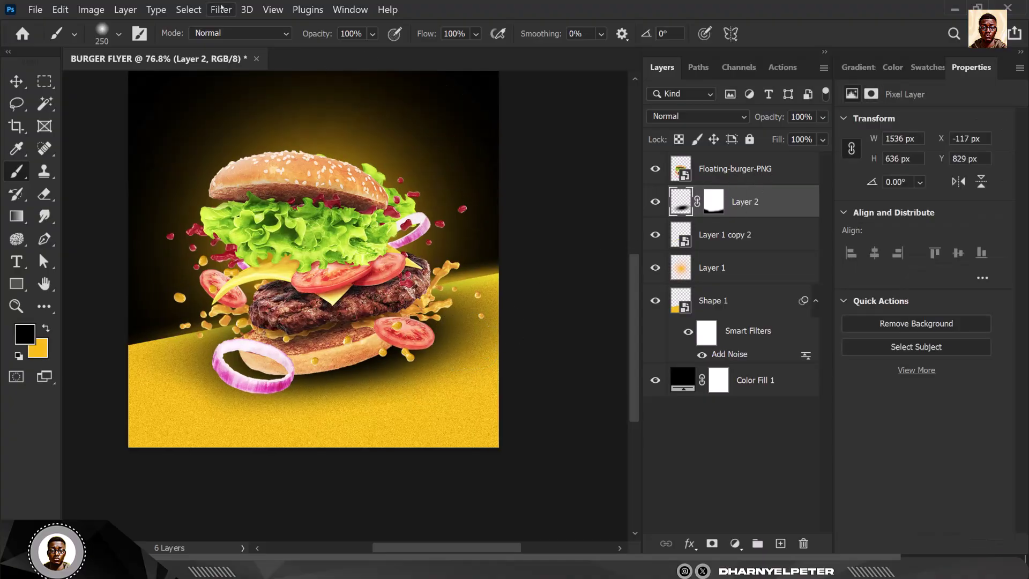
{"action": "left_click", "coordinate": [220, 9]}
{"action": "mouse_move", "coordinate": [261, 198]}
{"action": "left_click", "coordinate": [461, 252]}
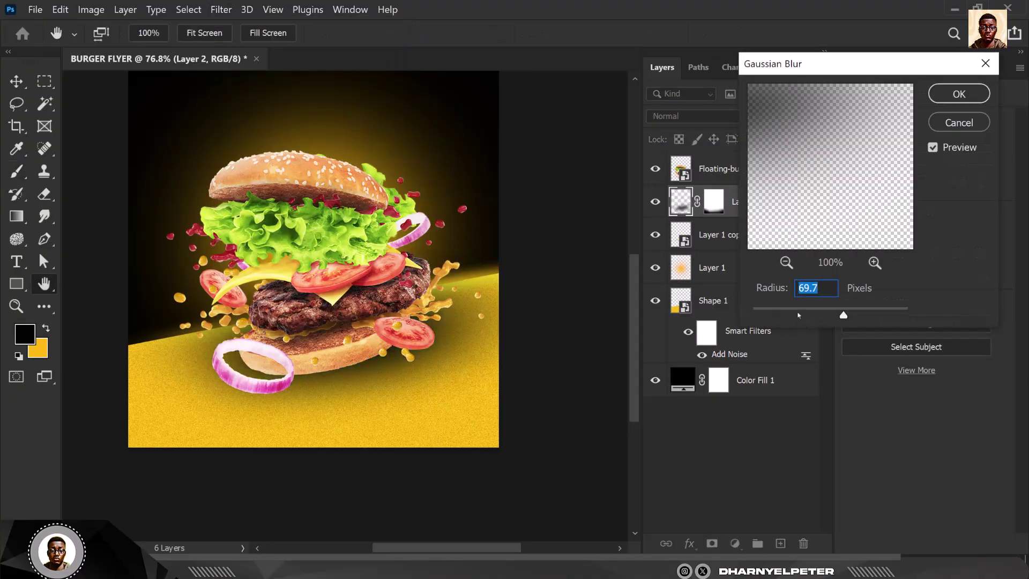
{"action": "mouse_move", "coordinate": [843, 314]}
{"action": "left_mouse_down"}
{"action": "mouse_move", "coordinate": [797, 314]}
{"action": "mouse_move", "coordinate": [830, 310]}
{"action": "left_mouse_up"}
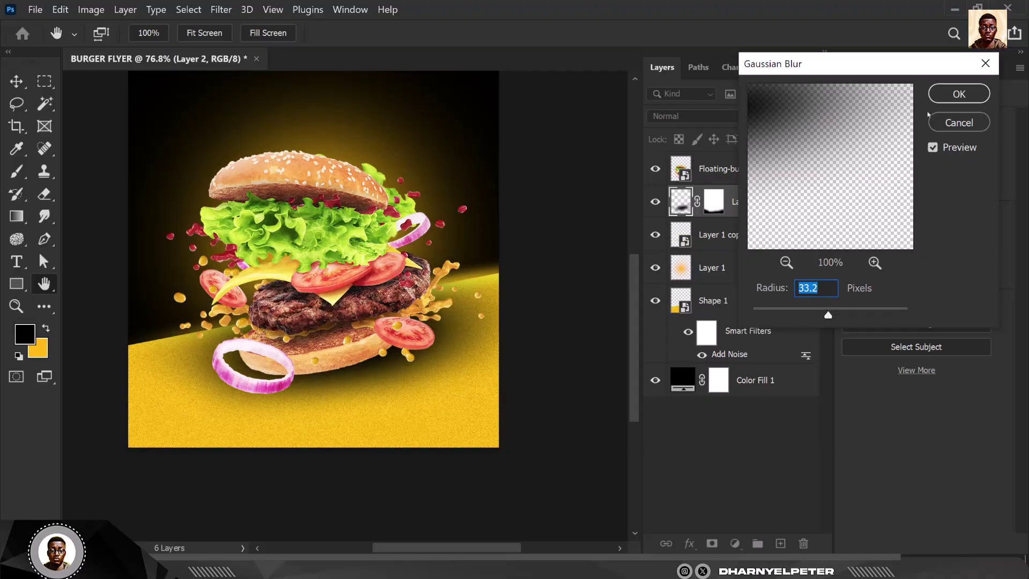
{"action": "left_click", "coordinate": [959, 93]}
{"action": "key", "text": "v"}
{"action": "scroll", "coordinate": [316, 311], "scroll_direction": "down", "scroll_amount": 3}
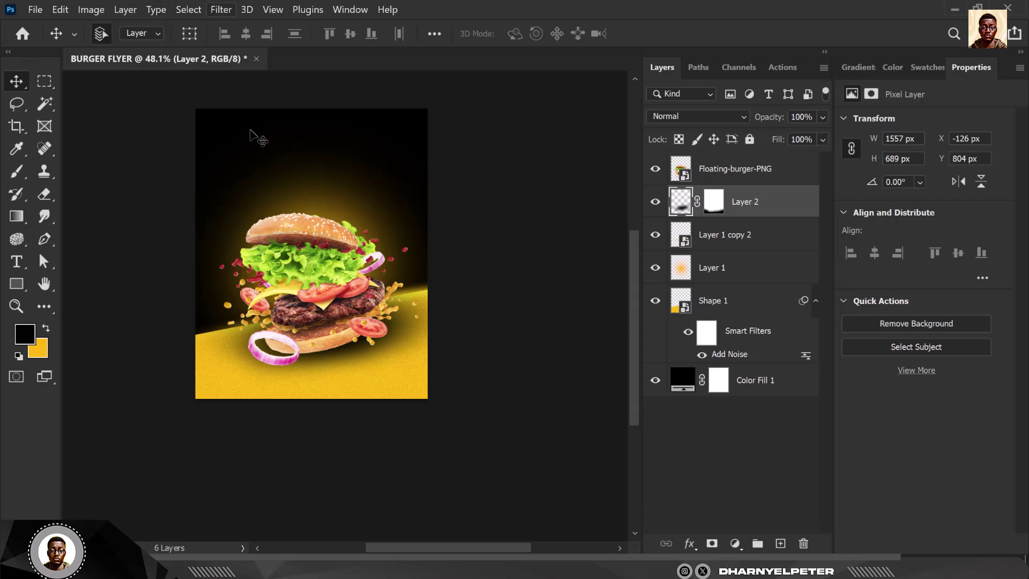
{"action": "scroll", "coordinate": [329, 221], "scroll_direction": "up", "scroll_amount": 4}
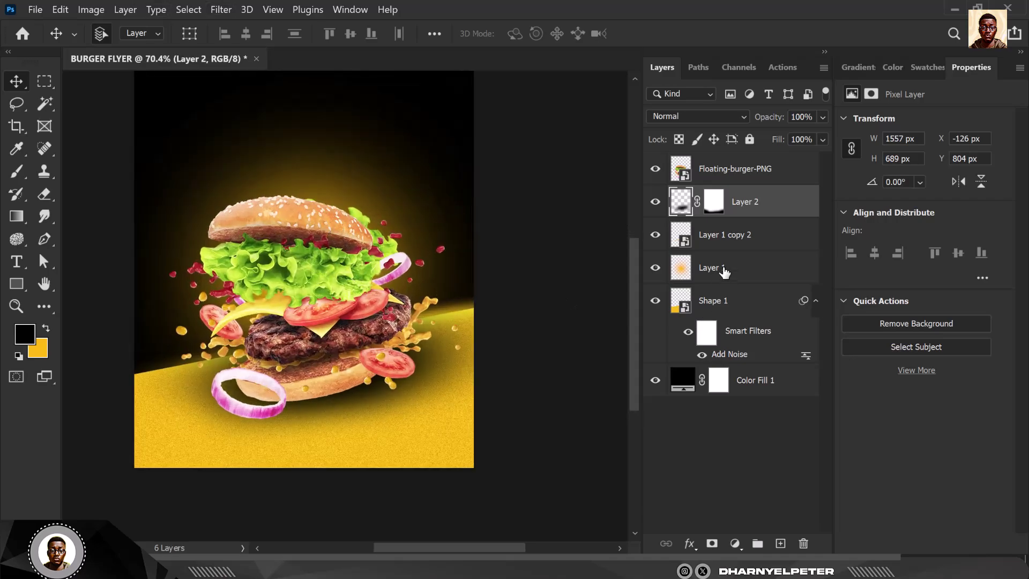
- Duplicate the Layer 1 glow, move it to the top, and scale it to 38.88% at the burger's upper right
{"action": "left_click", "coordinate": [729, 274]}
{"action": "key", "text": "ctrl+j"}
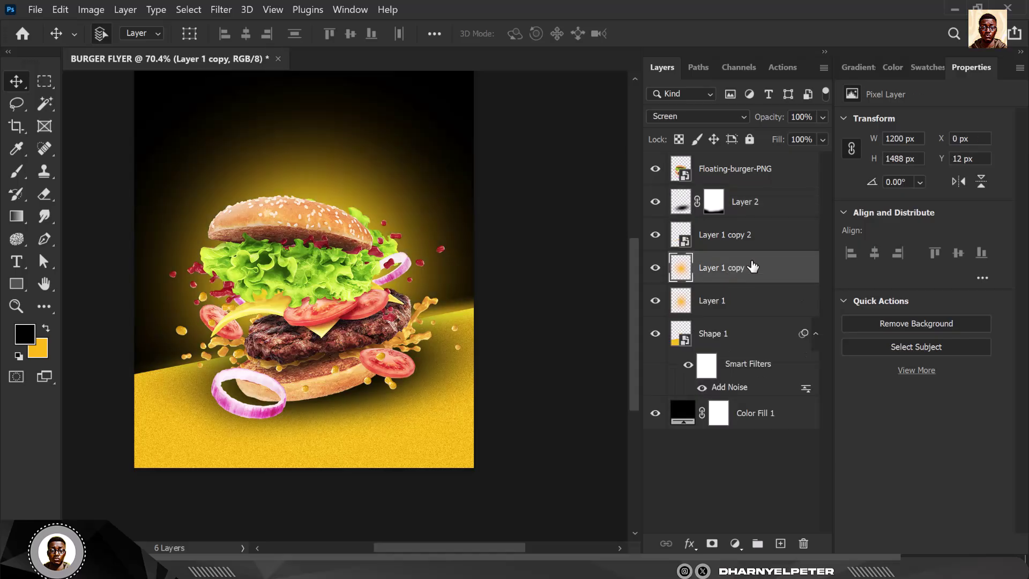
{"action": "left_click_drag", "start_coordinate": [748, 269], "coordinate": [757, 170]}
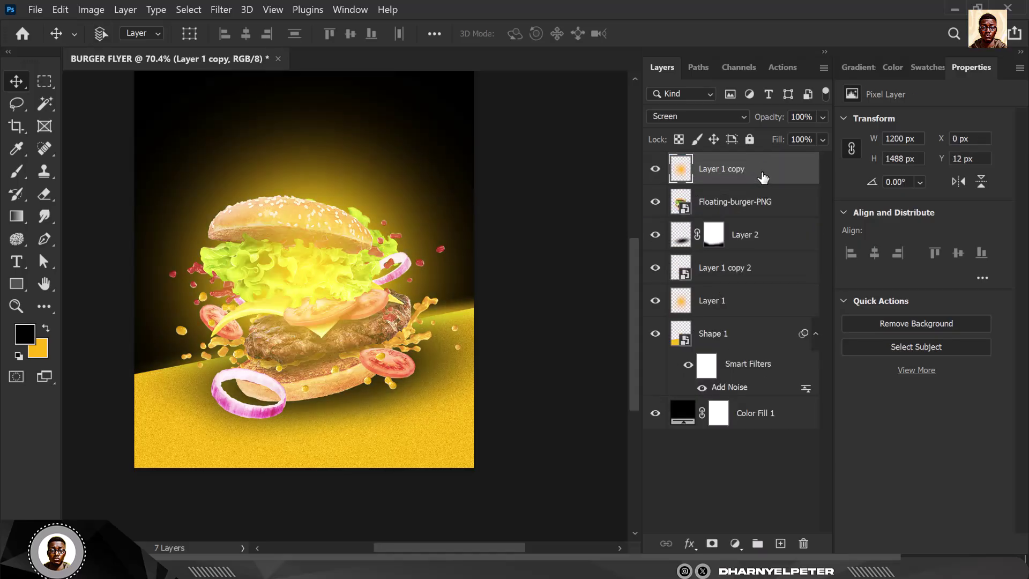
{"action": "key", "text": "ctrl+t"}
{"action": "scroll", "coordinate": [489, 125], "scroll_direction": "down", "scroll_amount": 3}
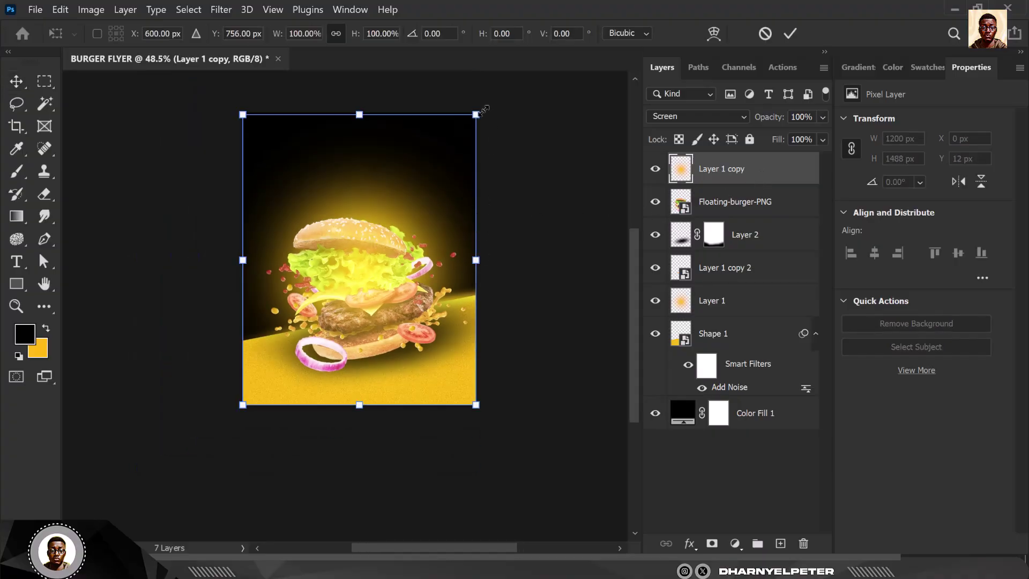
{"action": "left_click_drag", "start_coordinate": [484, 110], "coordinate": [405, 204]}
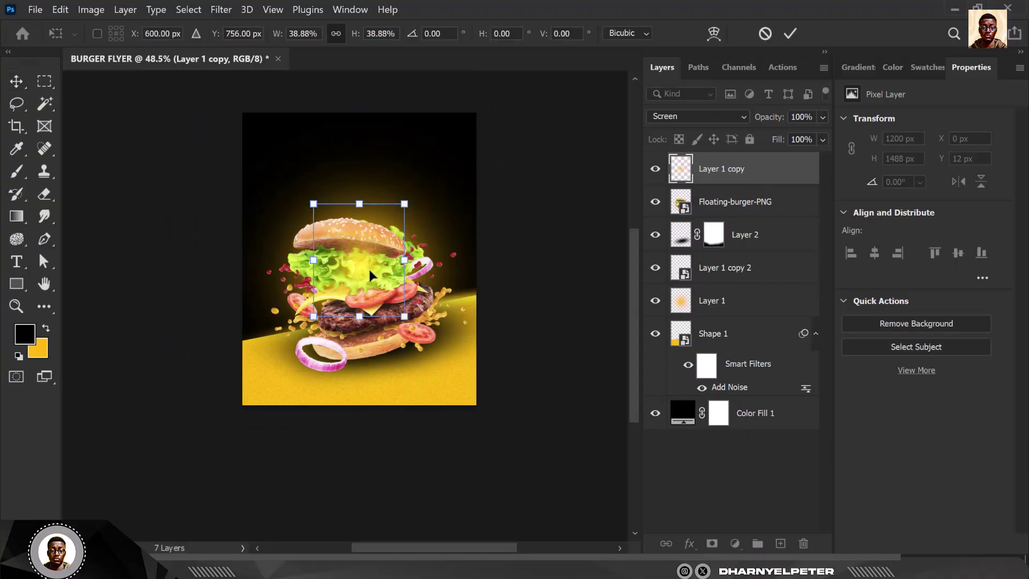
{"action": "left_click_drag", "start_coordinate": [370, 276], "coordinate": [430, 256]}
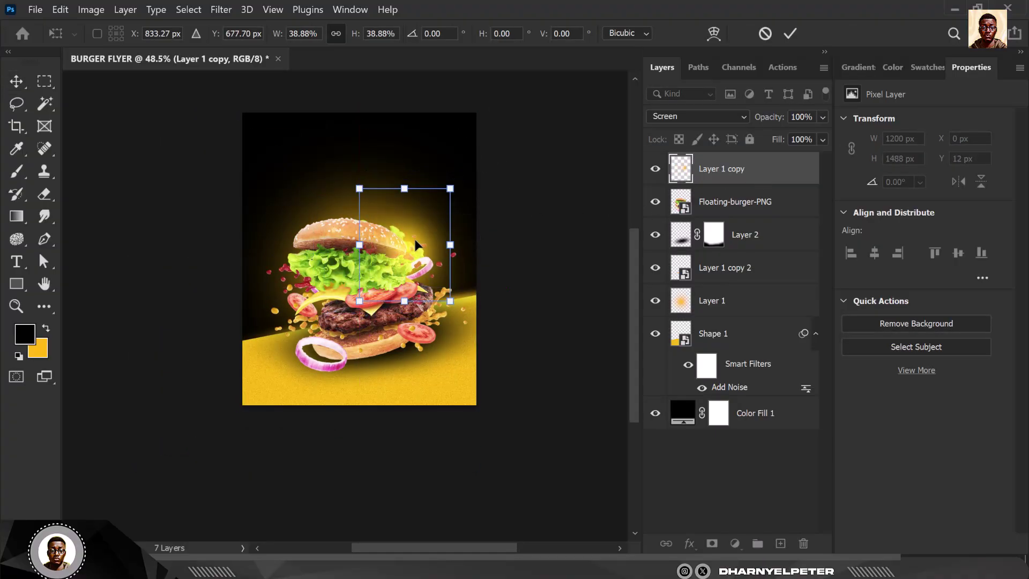
{"action": "key", "text": "Return"}
{"action": "scroll", "coordinate": [450, 262], "scroll_direction": "up", "scroll_amount": 3}
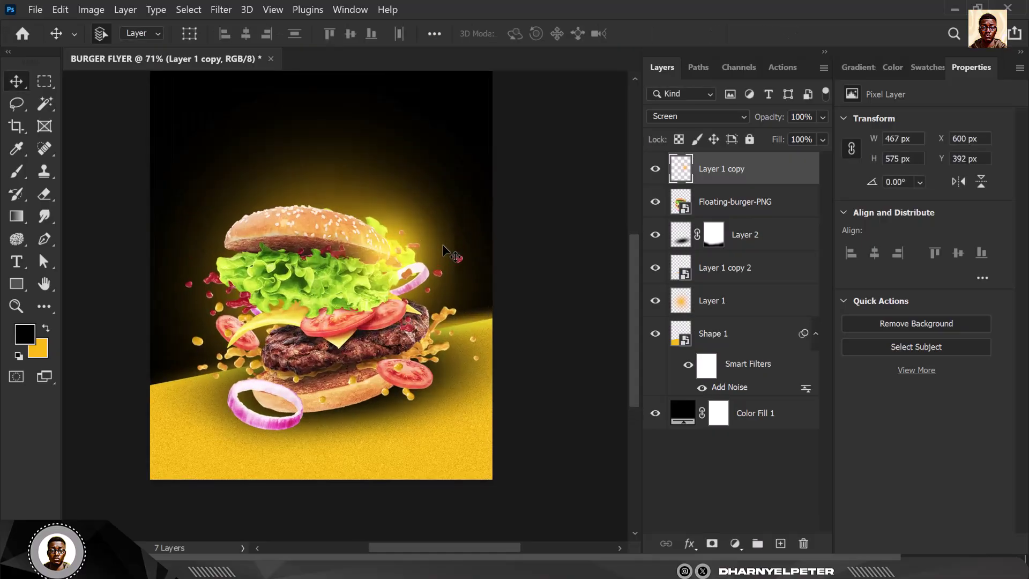
- Gaussian-blur the glow copy, set it to Linear Dodge (Add), and shift it slightly lower
{"action": "left_click", "coordinate": [220, 10]}
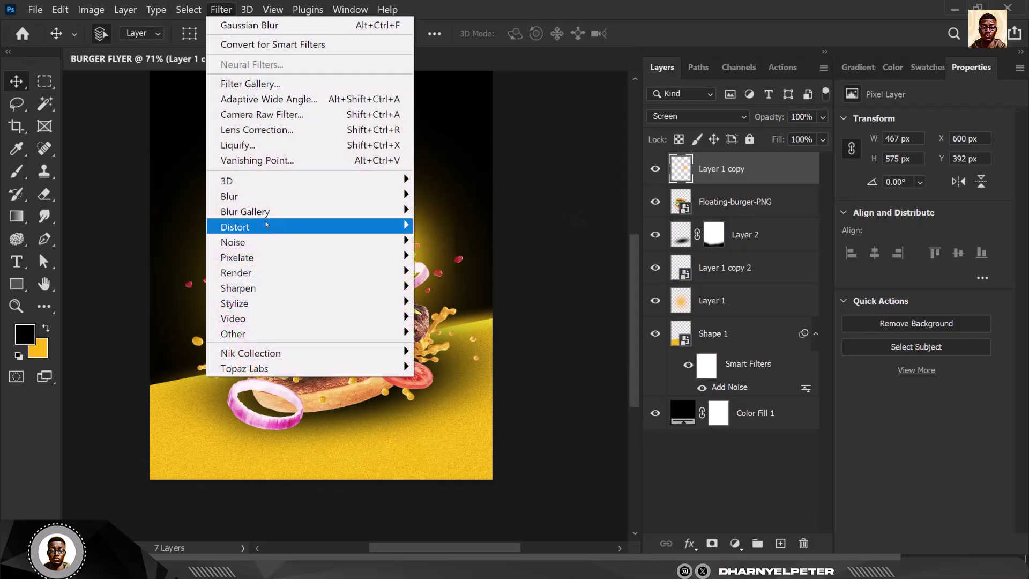
{"action": "mouse_move", "coordinate": [230, 196]}
{"action": "left_click", "coordinate": [458, 256]}
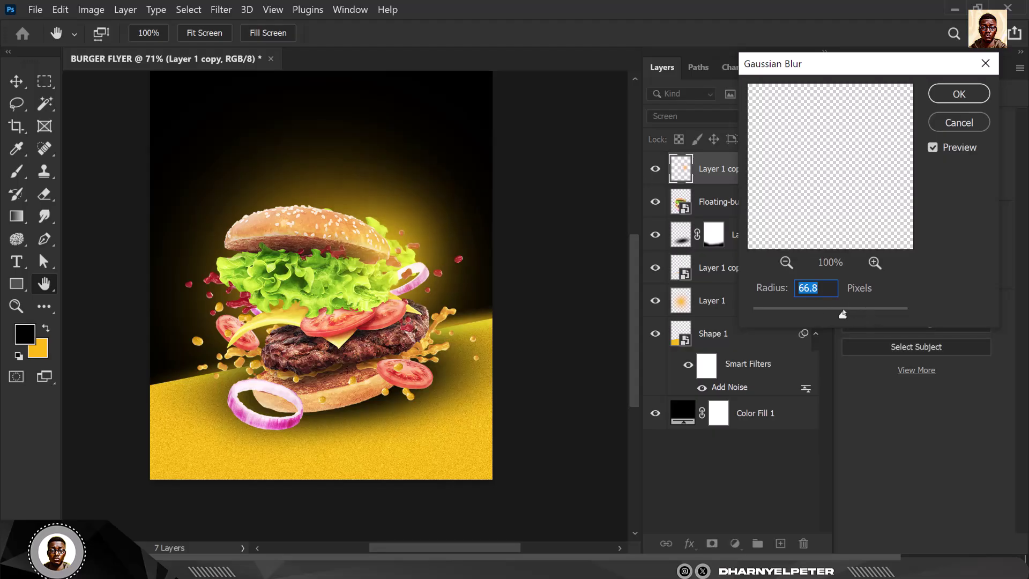
{"action": "left_click", "coordinate": [958, 94]}
{"action": "left_click", "coordinate": [697, 116]}
{"action": "left_click", "coordinate": [682, 274]}
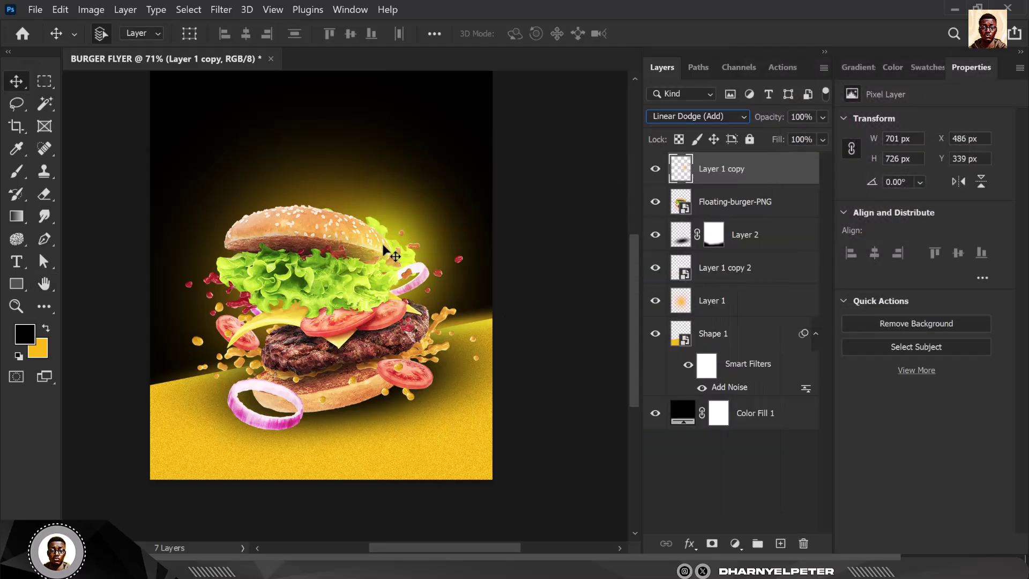
{"action": "left_click_drag", "start_coordinate": [398, 293], "coordinate": [389, 339]}
{"action": "scroll", "coordinate": [374, 375], "scroll_direction": "down", "scroll_amount": 2}
{"action": "scroll", "coordinate": [295, 257], "scroll_direction": "up", "scroll_amount": 1}
{"action": "scroll", "coordinate": [295, 257], "scroll_direction": "up", "scroll_amount": 1}
{"action": "scroll", "coordinate": [305, 265], "scroll_direction": "down", "scroll_amount": 2}
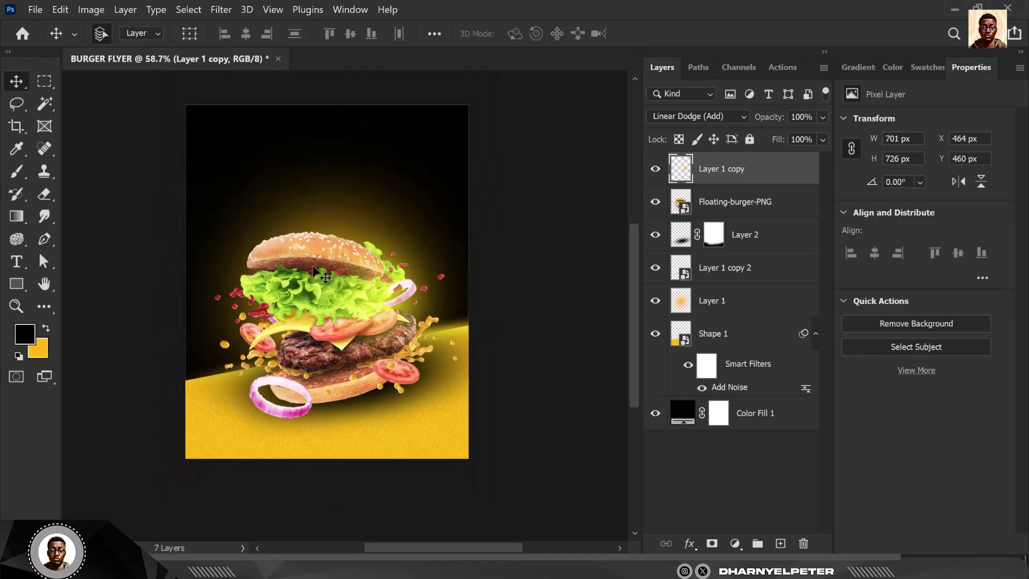
- Duplicate Floating-burger-PNG and apply a slight Gaussian Blur to the copy
{"action": "left_click", "coordinate": [745, 202]}
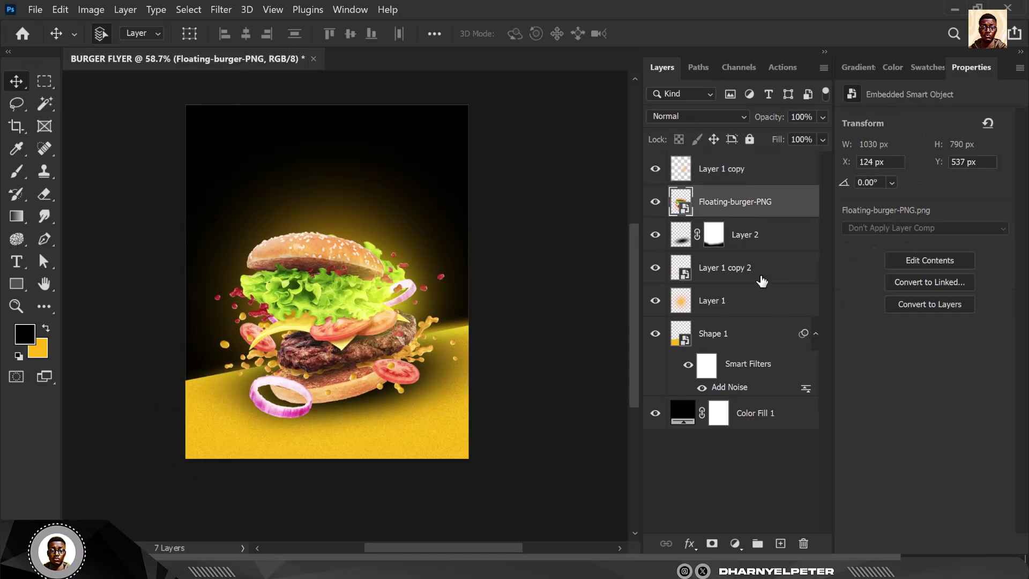
{"action": "key", "text": "ctrl+j"}
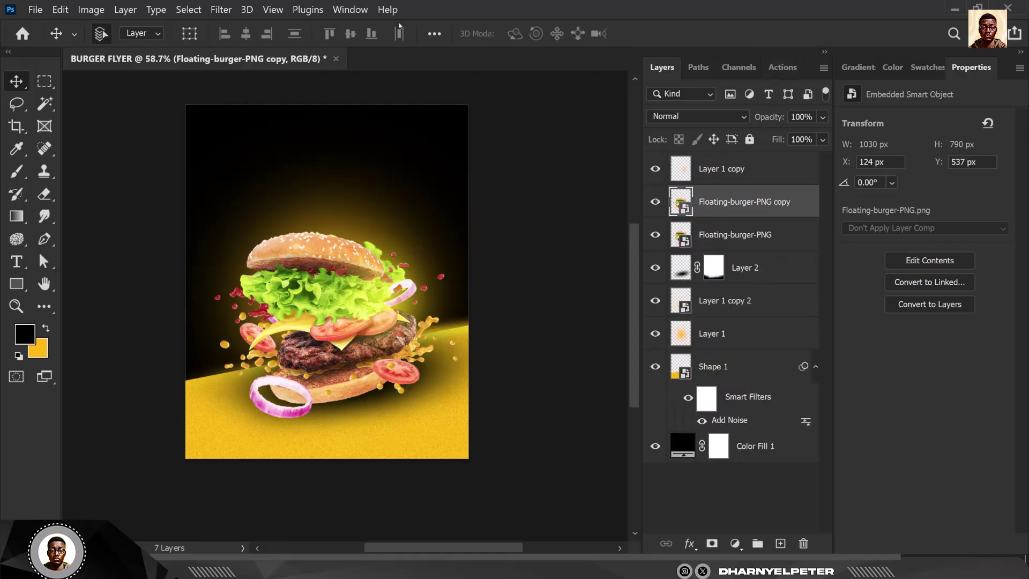
{"action": "left_click", "coordinate": [228, 10]}
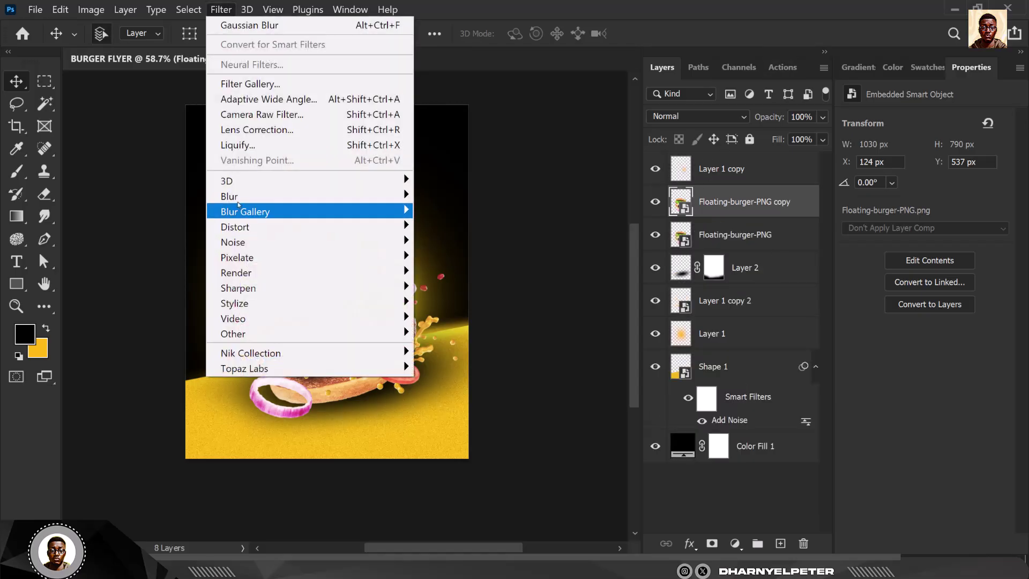
{"action": "mouse_move", "coordinate": [263, 198]}
{"action": "left_click", "coordinate": [458, 257]}
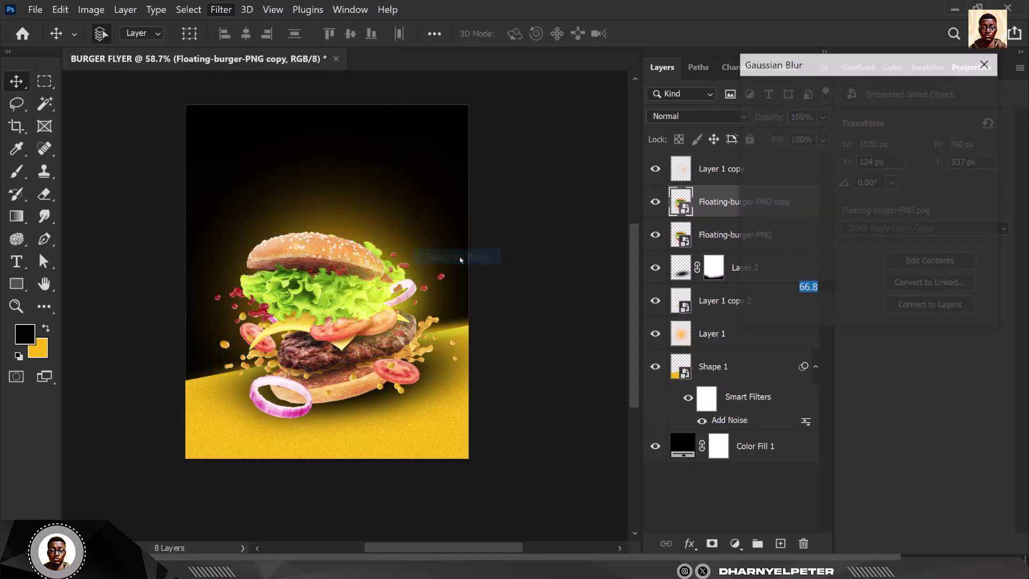
{"action": "left_click", "coordinate": [767, 311]}
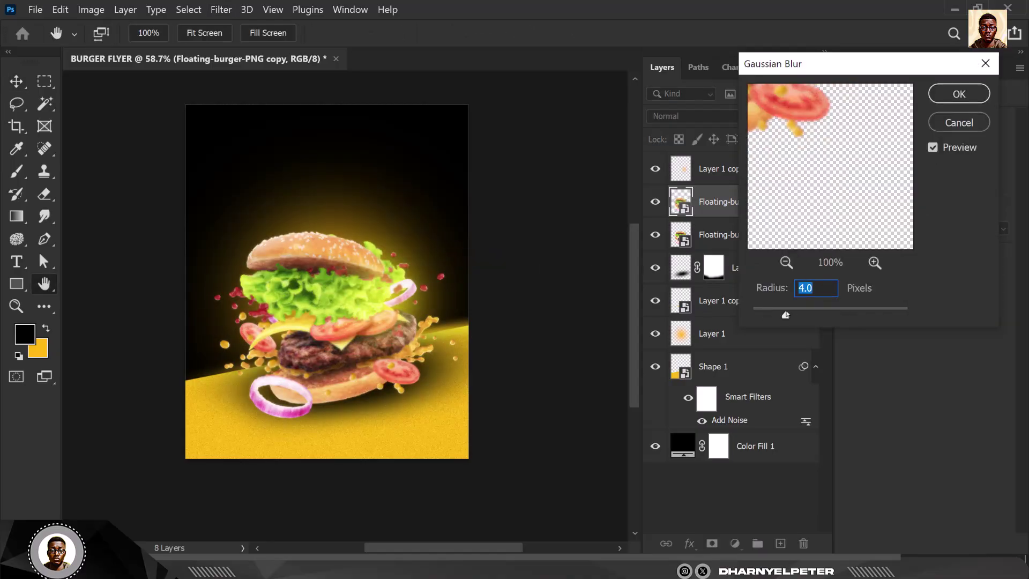
{"action": "left_click", "coordinate": [965, 93]}
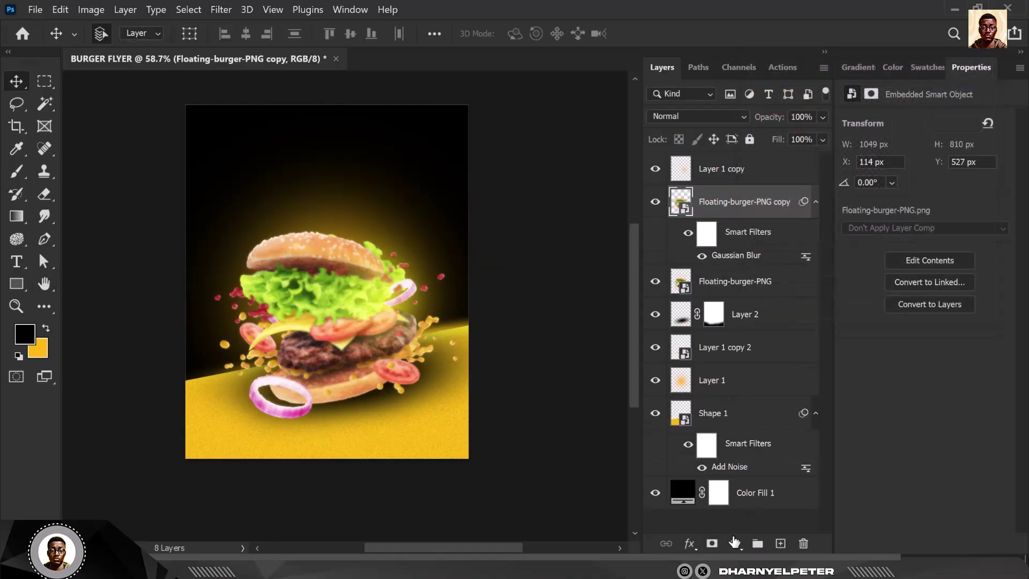
- Hide the blurred copy behind an inverted black layer mask, with white as the painting colour
{"action": "left_click", "coordinate": [713, 544]}
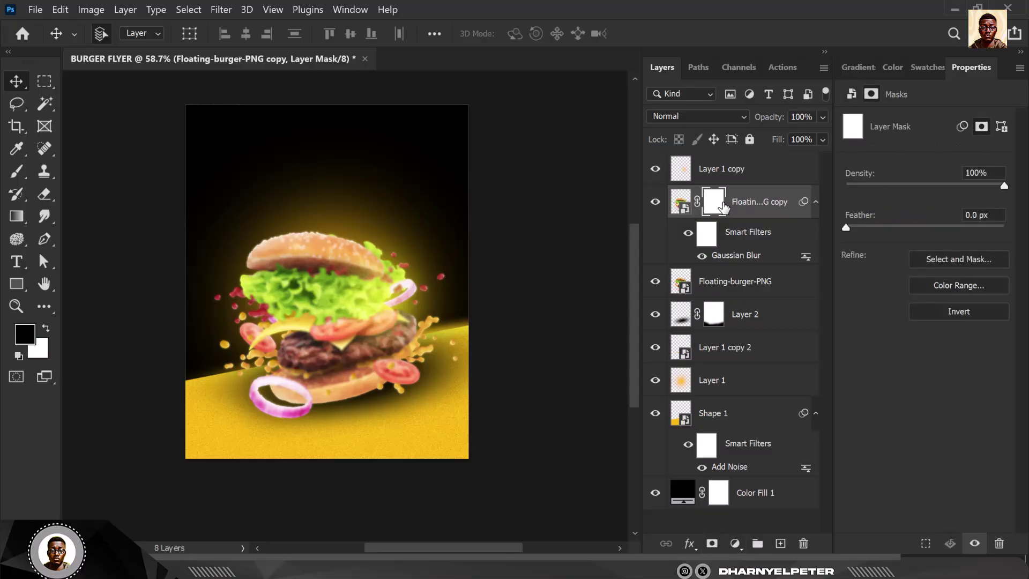
{"action": "key", "text": "ctrl+i"}
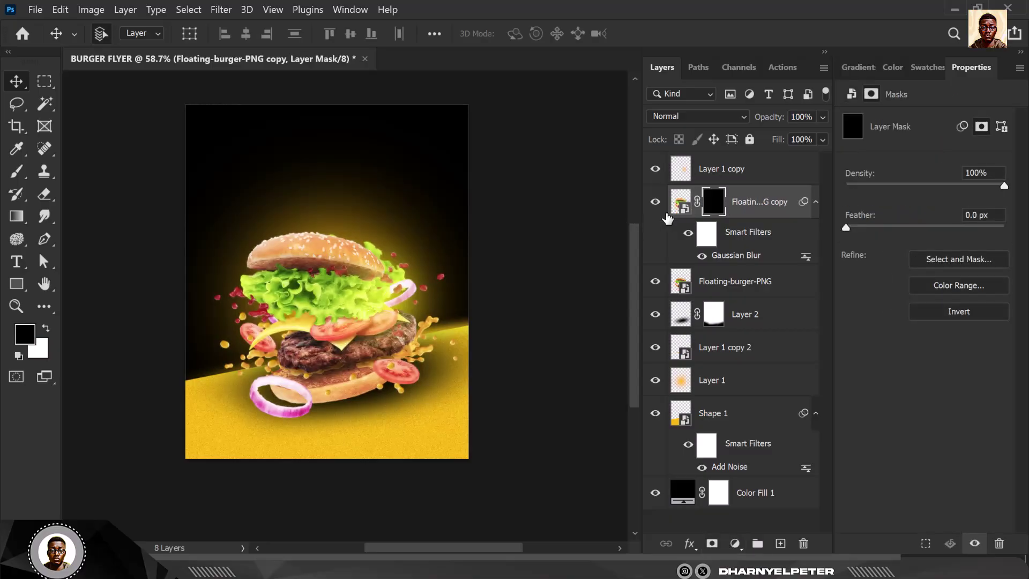
{"action": "scroll", "coordinate": [228, 375], "scroll_direction": "up", "scroll_amount": 2}
{"action": "left_click", "coordinate": [51, 327]}
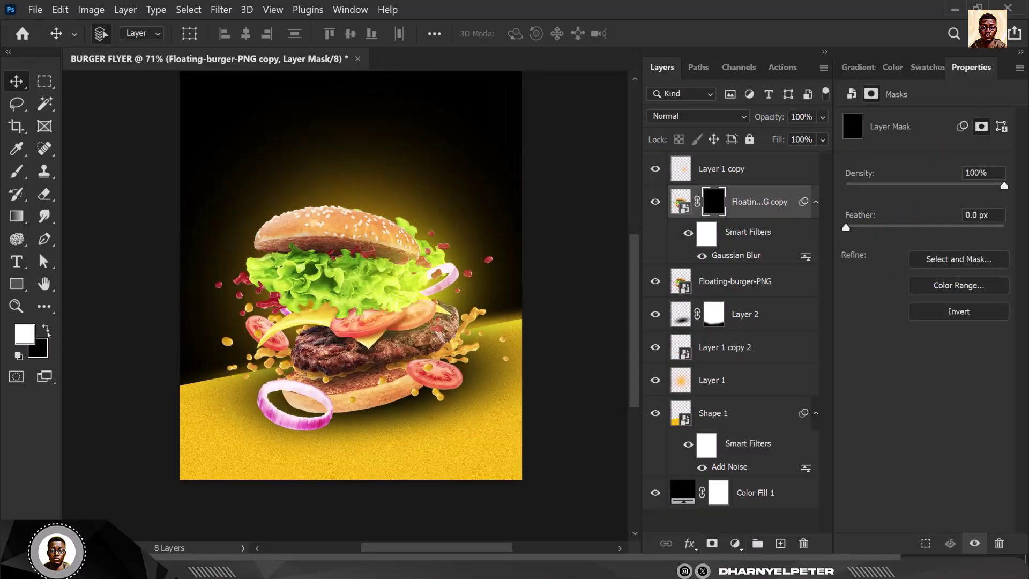
- Paint white over the bun, tomato and splash, then black over the patty and onion
{"action": "left_click", "coordinate": [16, 171]}
{"action": "scroll", "coordinate": [287, 292], "scroll_direction": "up", "scroll_amount": 1}
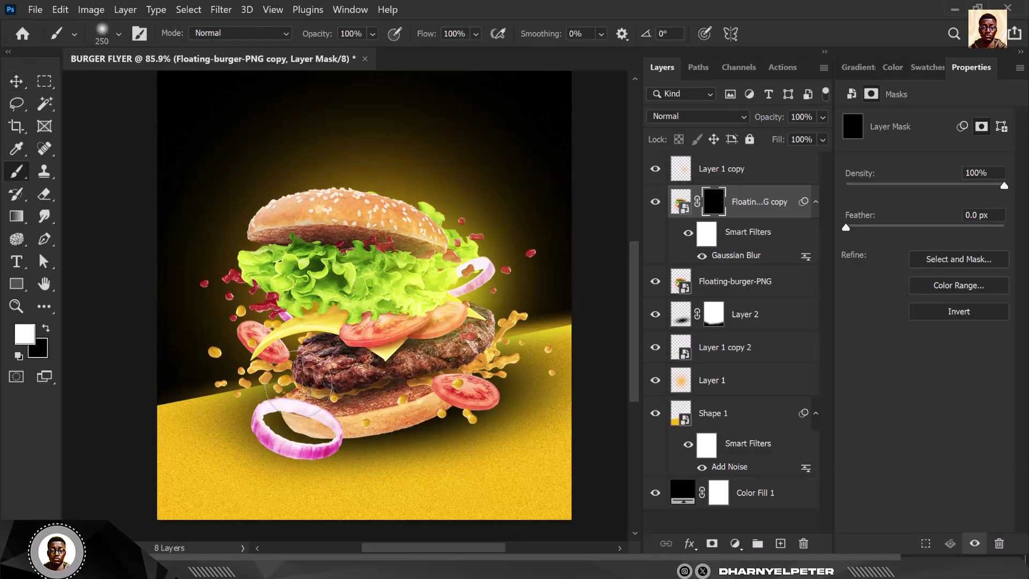
{"action": "mouse_move", "coordinate": [298, 385]}
{"action": "left_mouse_down"}
{"action": "mouse_move", "coordinate": [310, 422]}
{"action": "mouse_move", "coordinate": [300, 427]}
{"action": "mouse_move", "coordinate": [384, 417]}
{"action": "mouse_move", "coordinate": [284, 438]}
{"action": "mouse_move", "coordinate": [349, 449]}
{"action": "mouse_move", "coordinate": [499, 371]}
{"action": "mouse_move", "coordinate": [512, 345]}
{"action": "left_mouse_up"}
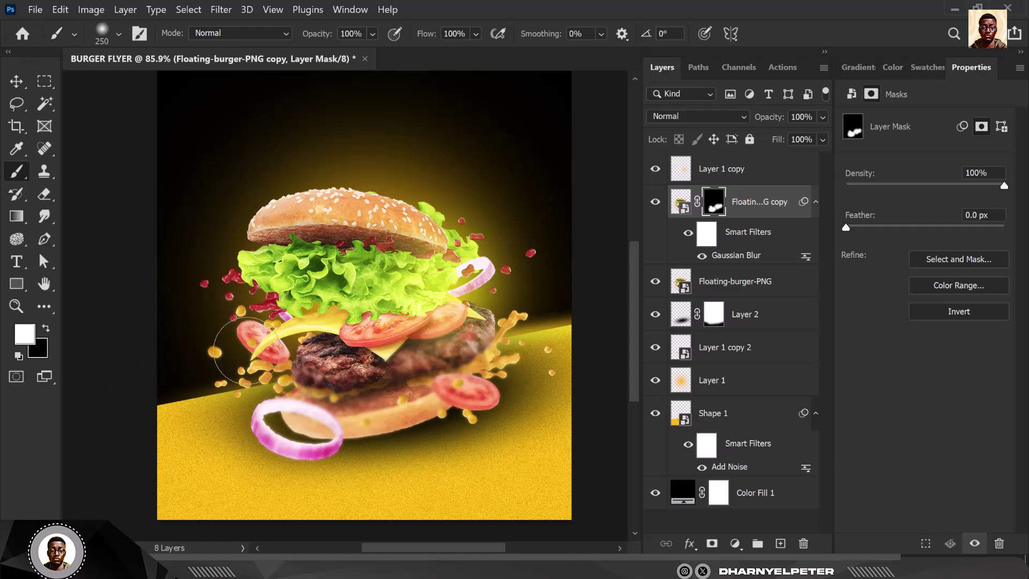
{"action": "mouse_move", "coordinate": [249, 354]}
{"action": "left_mouse_down"}
{"action": "mouse_move", "coordinate": [292, 343]}
{"action": "mouse_move", "coordinate": [370, 367]}
{"action": "left_mouse_up"}
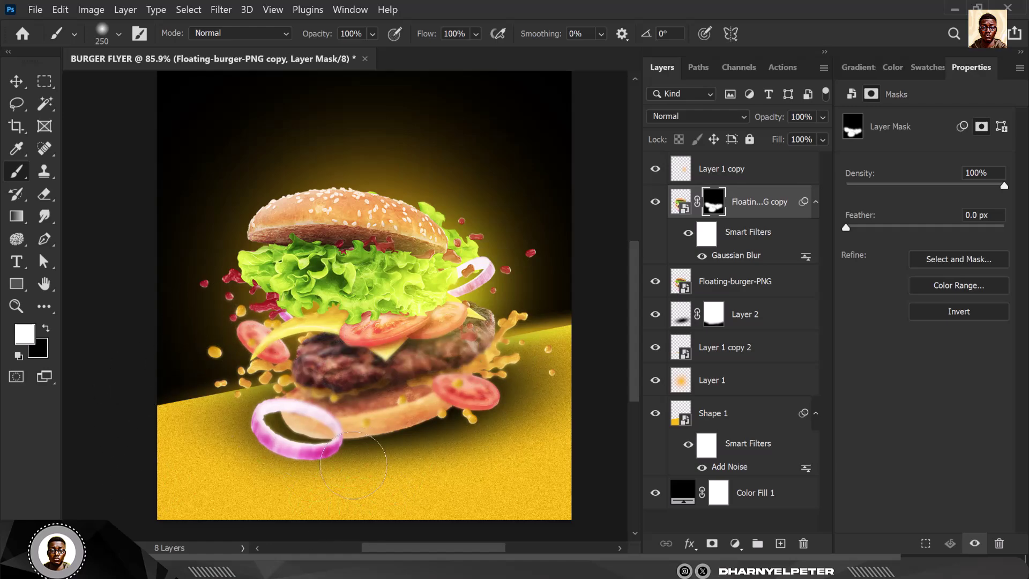
{"action": "key", "text": "x"}
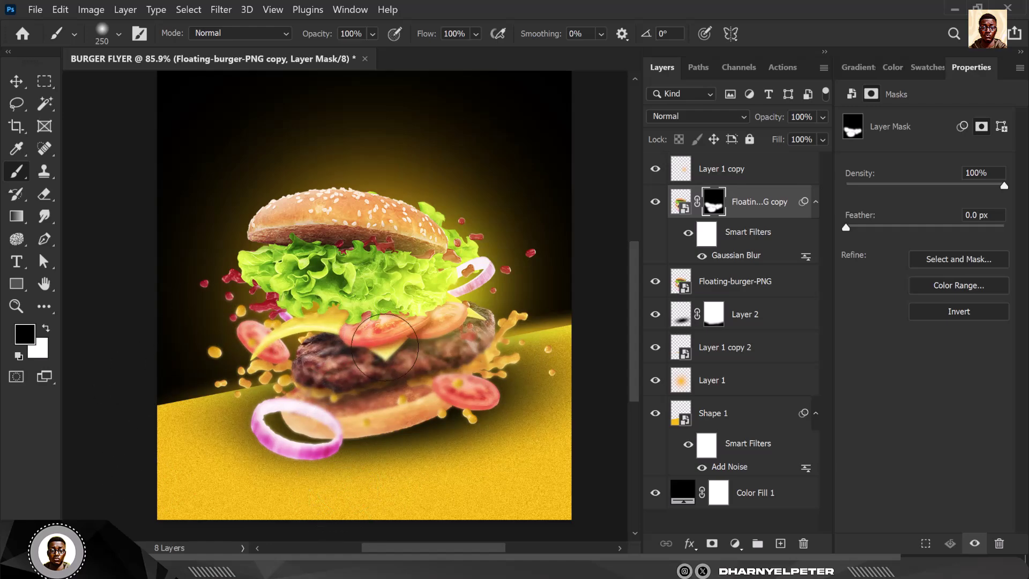
{"action": "mouse_move", "coordinate": [422, 340]}
{"action": "left_mouse_down"}
{"action": "mouse_move", "coordinate": [471, 316]}
{"action": "mouse_move", "coordinate": [477, 265]}
{"action": "mouse_move", "coordinate": [493, 263]}
{"action": "mouse_move", "coordinate": [465, 262]}
{"action": "left_mouse_up"}
{"action": "key", "text": "x"}
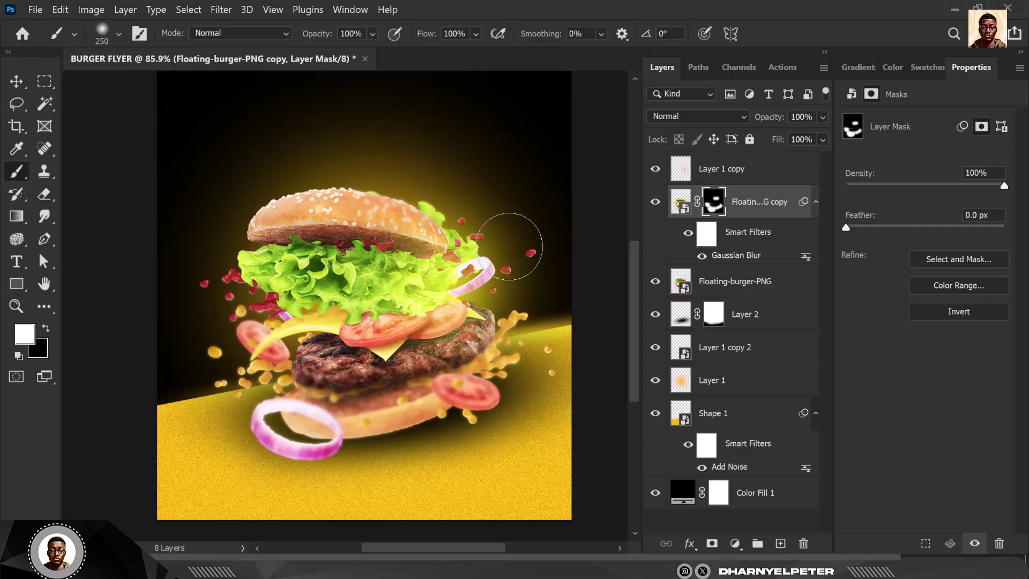
- Toggle the blurred burger copy's visibility off and on to compare the effect
{"action": "scroll", "coordinate": [381, 276], "scroll_direction": "down", "scroll_amount": 3}
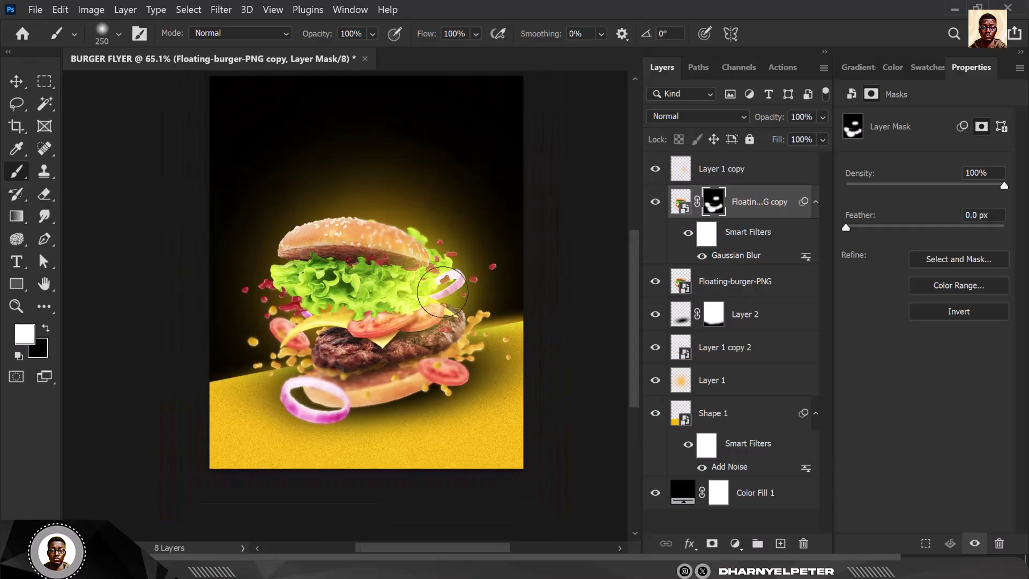
{"action": "scroll", "coordinate": [463, 228], "scroll_direction": "up", "scroll_amount": 1}
{"action": "key", "text": "v"}
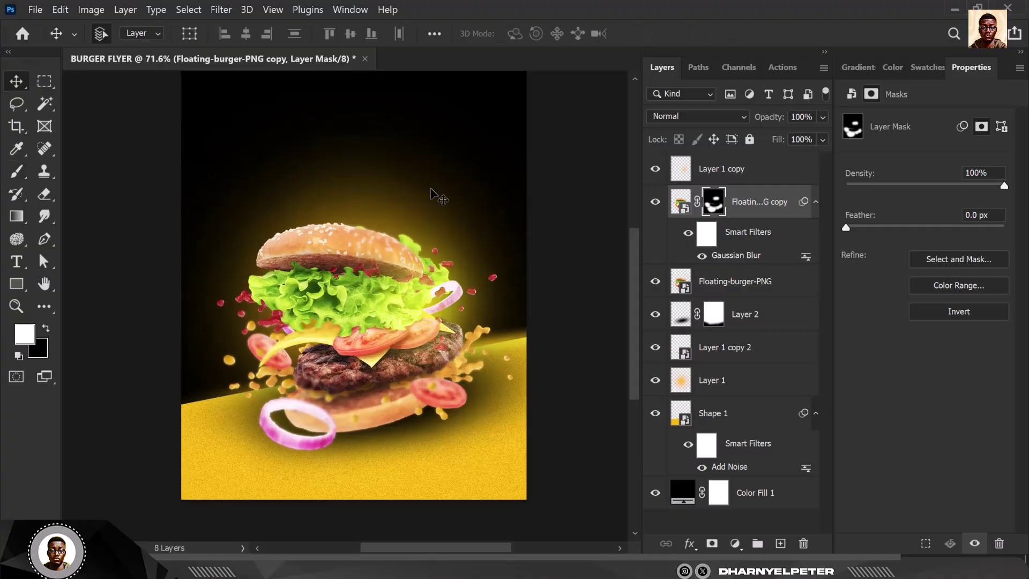
{"action": "left_click", "coordinate": [655, 201]}
{"action": "left_click", "coordinate": [655, 201]}
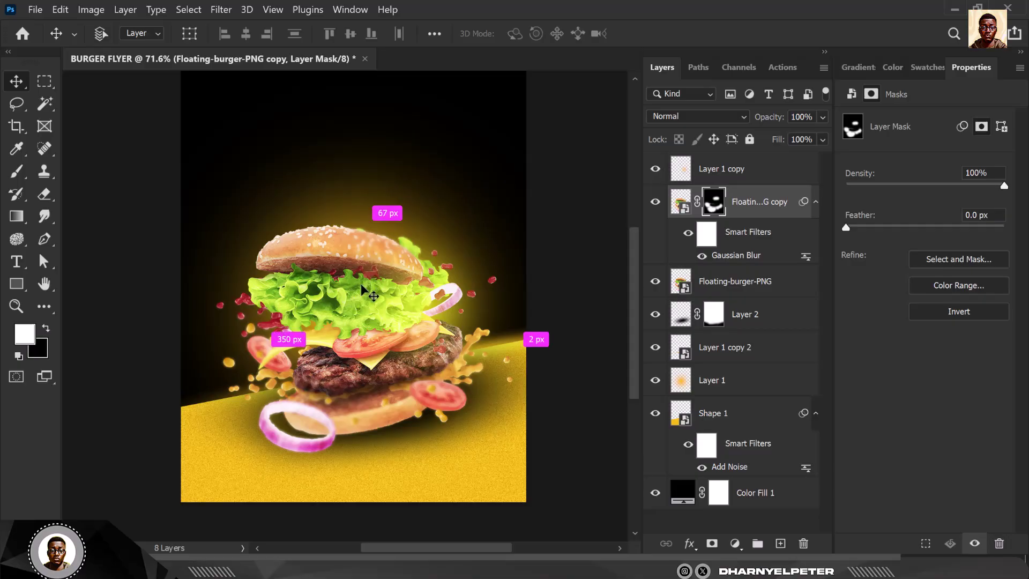
{"action": "scroll", "coordinate": [355, 306], "scroll_direction": "up", "scroll_amount": 1}
- Duplicate Floating-burger-PNG to the top, shrink it to about 7%, and tilt it past the top-right corner
{"action": "left_click", "coordinate": [732, 277]}
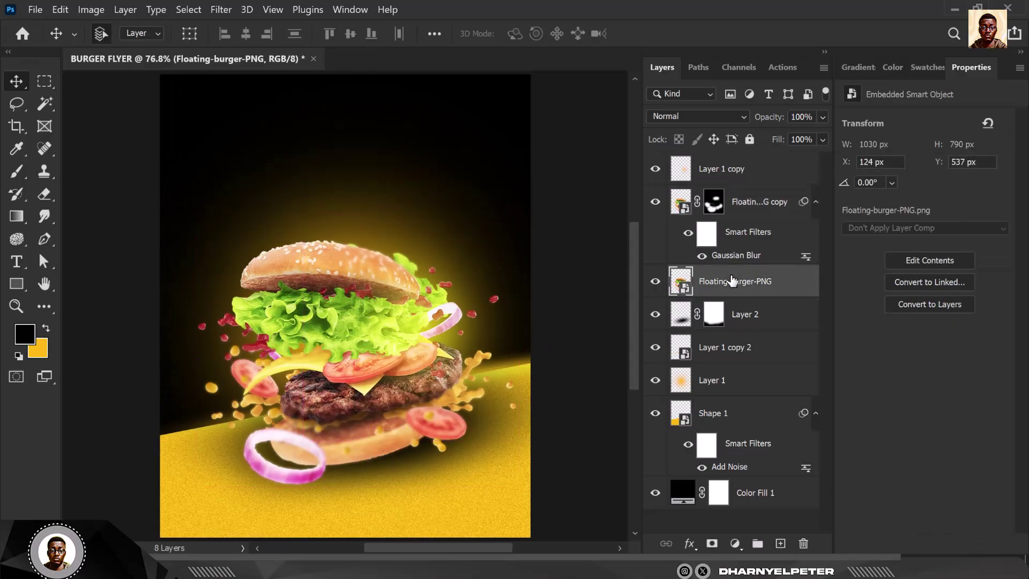
{"action": "key", "text": "ctrl+j"}
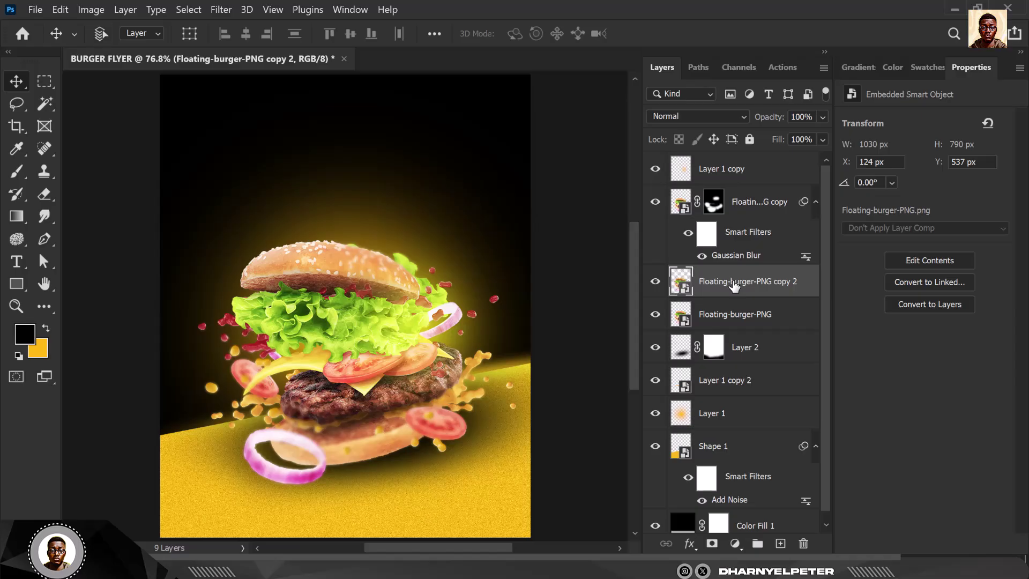
{"action": "left_click_drag", "start_coordinate": [765, 280], "coordinate": [781, 169]}
{"action": "scroll", "coordinate": [335, 283], "scroll_direction": "down", "scroll_amount": 1}
{"action": "key", "text": "ctrl+t"}
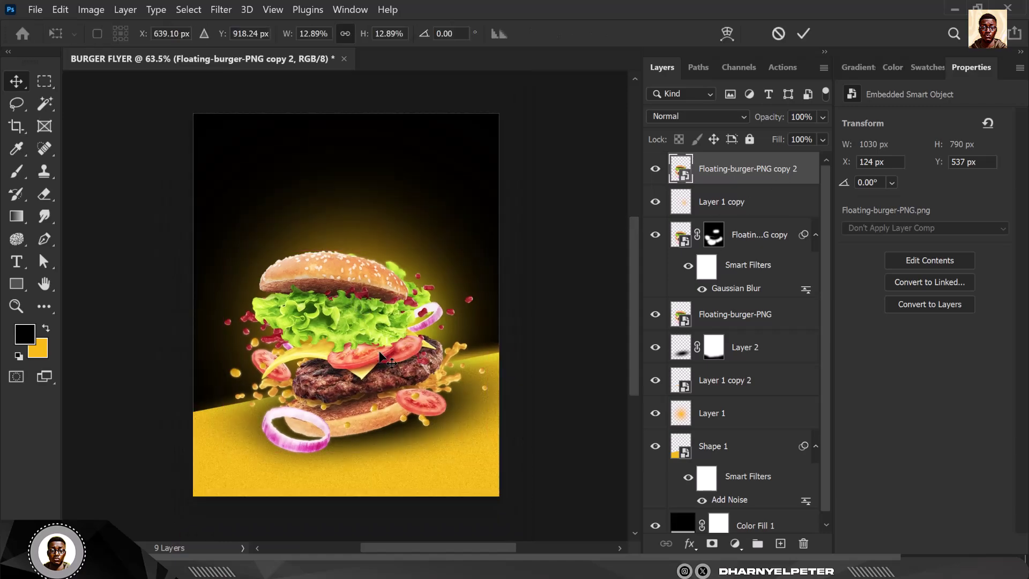
{"action": "left_click_drag", "start_coordinate": [492, 456], "coordinate": [432, 401]}
{"action": "left_click_drag", "start_coordinate": [450, 215], "coordinate": [506, 99]}
{"action": "mouse_move", "coordinate": [567, 171]}
{"action": "left_mouse_down"}
{"action": "mouse_move", "coordinate": [570, 183]}
{"action": "mouse_move", "coordinate": [541, 142]}
{"action": "mouse_move", "coordinate": [578, 166]}
{"action": "left_mouse_up"}
{"action": "left_click_drag", "start_coordinate": [472, 177], "coordinate": [490, 156]}
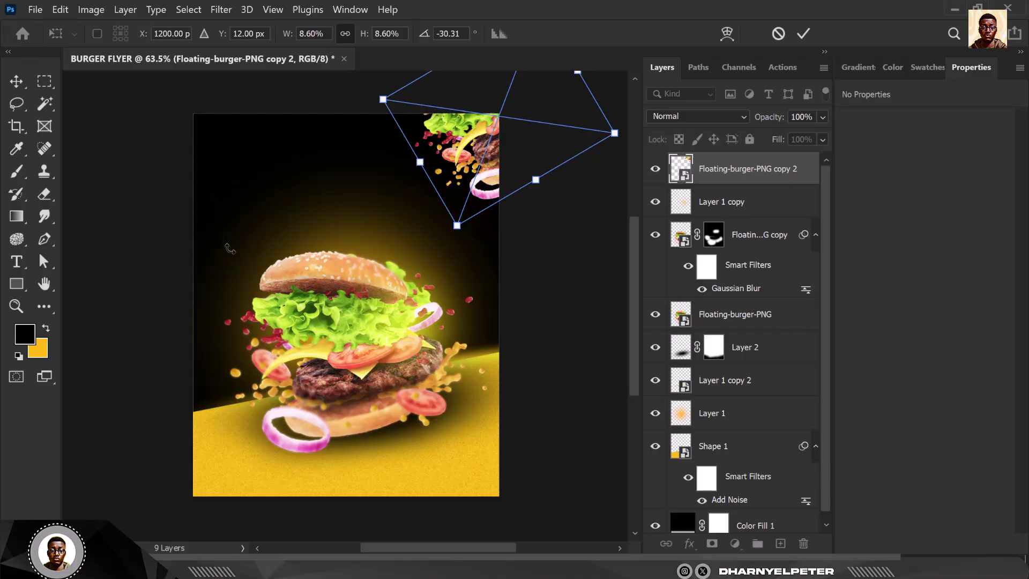
{"action": "left_click", "coordinate": [221, 11]}
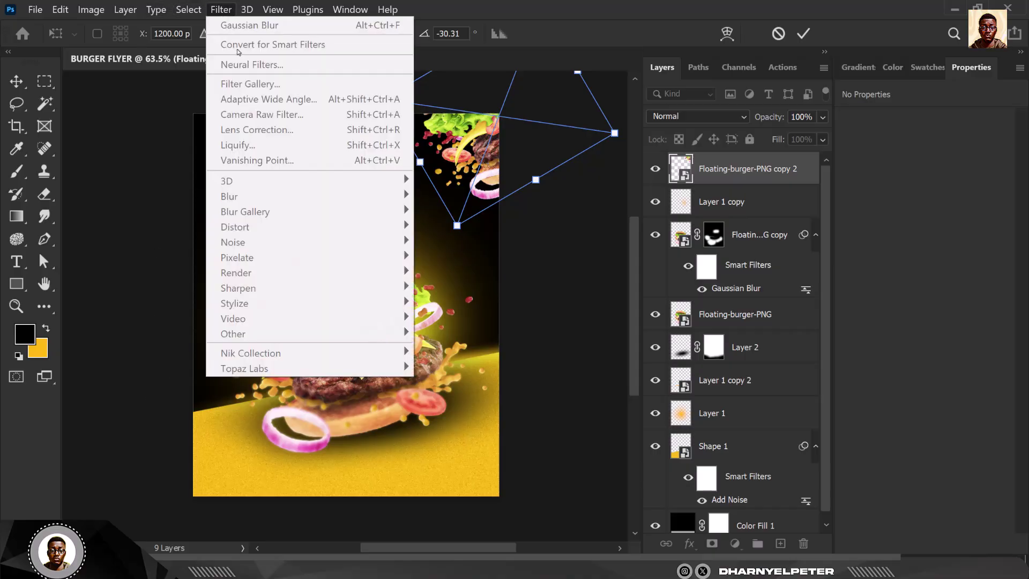
{"action": "key", "text": "Escape"}
{"action": "key", "text": "Return"}
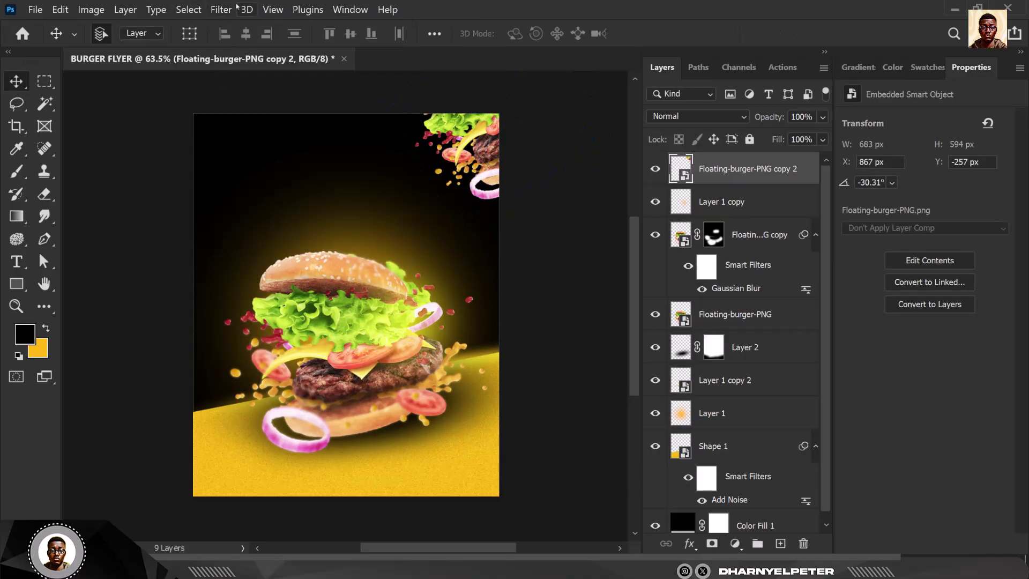
- Apply a Motion Blur of 59° and 34 px to the small burger copy
{"action": "left_click", "coordinate": [221, 9]}
{"action": "mouse_move", "coordinate": [270, 196]}
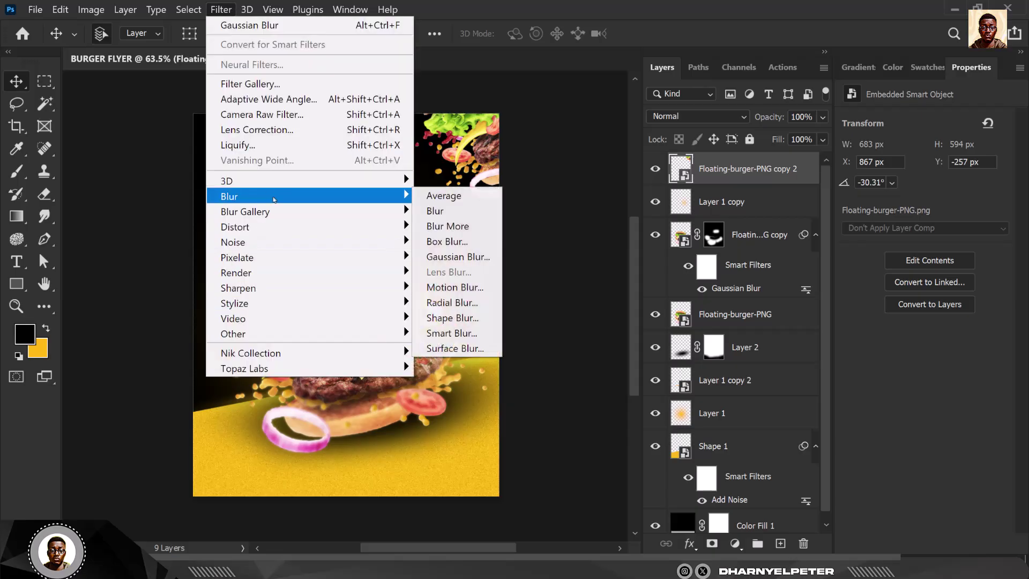
{"action": "left_click", "coordinate": [462, 287]}
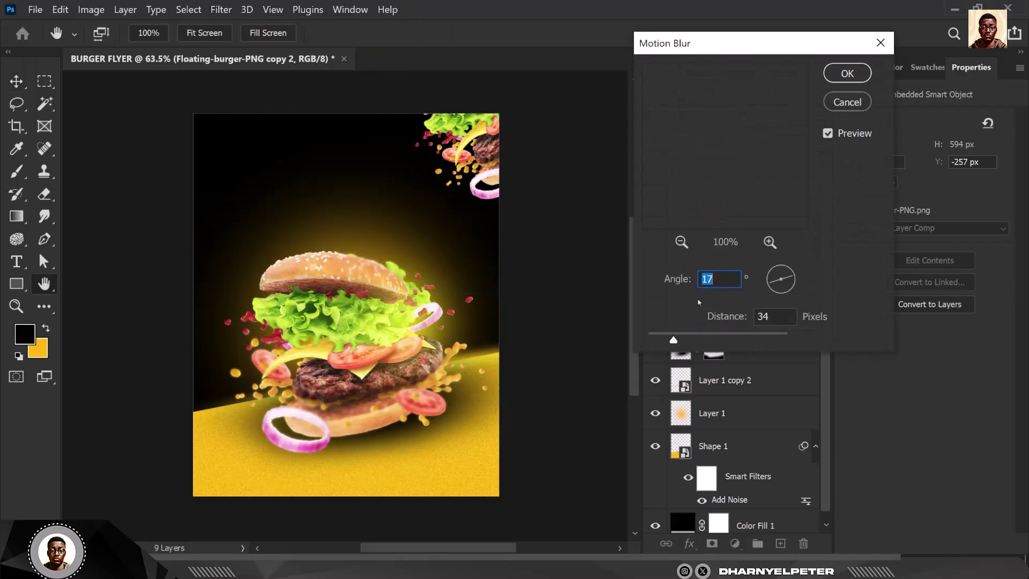
{"action": "left_click_drag", "start_coordinate": [792, 281], "coordinate": [788, 274]}
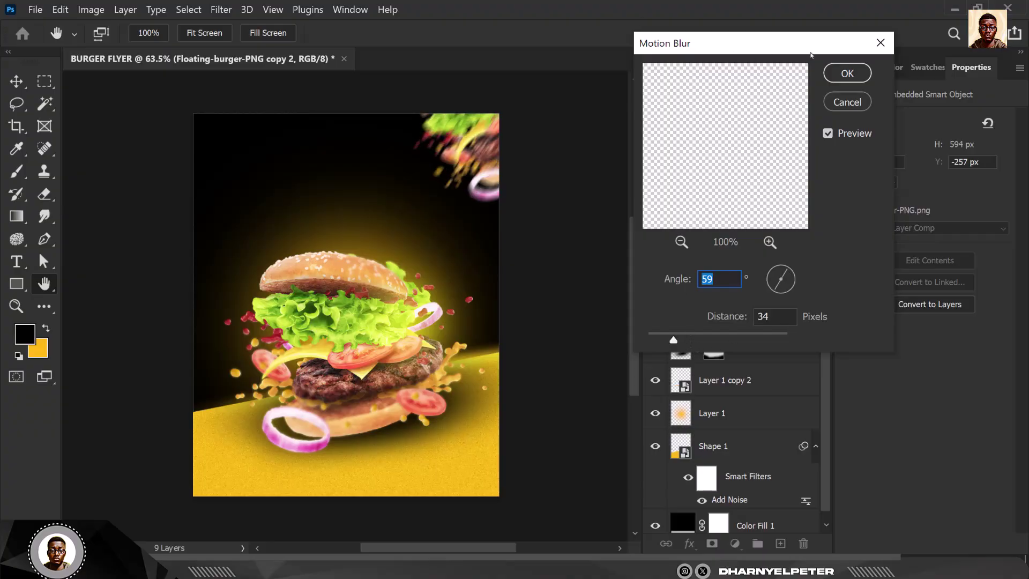
{"action": "left_click", "coordinate": [845, 73]}
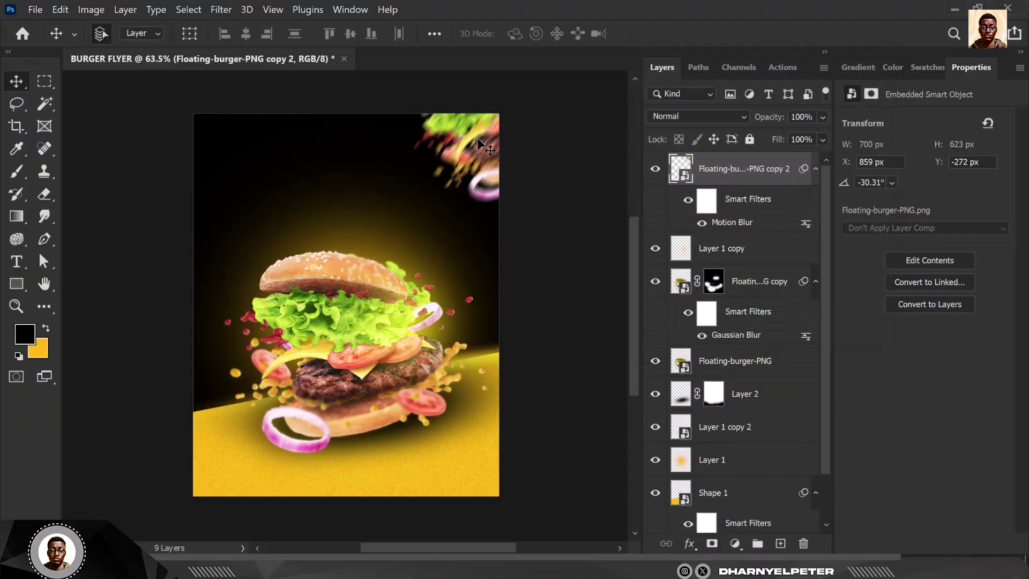
- Alt-drag a copy of the small burger to the top-left, tilt it -36.16°, and reapply Motion Blur
{"action": "left_click_drag", "start_coordinate": [431, 136], "coordinate": [168, 174]}
{"action": "key", "text": "ctrl+t"}
{"action": "left_click_drag", "start_coordinate": [323, 219], "coordinate": [327, 137]}
{"action": "left_click_drag", "start_coordinate": [247, 162], "coordinate": [222, 207]}
{"action": "left_click_drag", "start_coordinate": [309, 162], "coordinate": [312, 199]}
{"action": "key", "text": "Return"}
{"action": "key", "text": "ctrl+alt+f"}
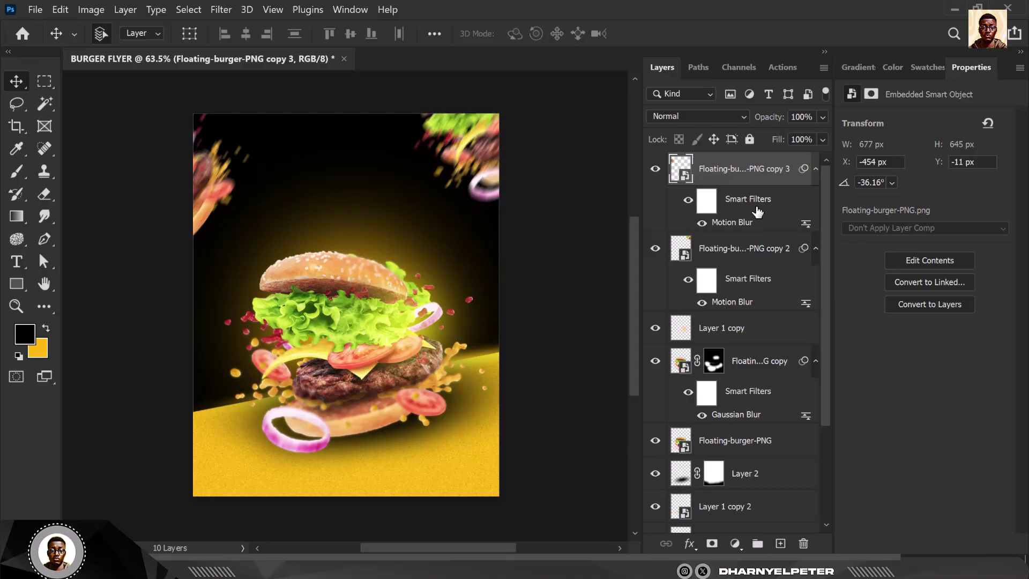
- Nudge Layer 1 copy through Layer 1 down, then move yellow Shape 1 from Y 898 to 948 px
{"action": "left_click", "coordinate": [745, 330]}
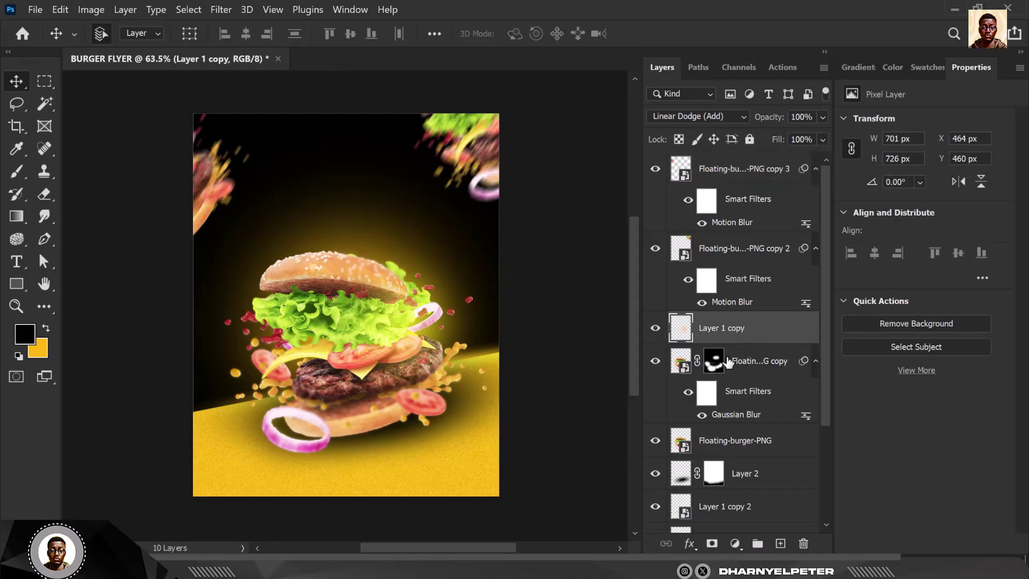
{"action": "scroll", "coordinate": [742, 397], "scroll_direction": "down", "scroll_amount": 3}
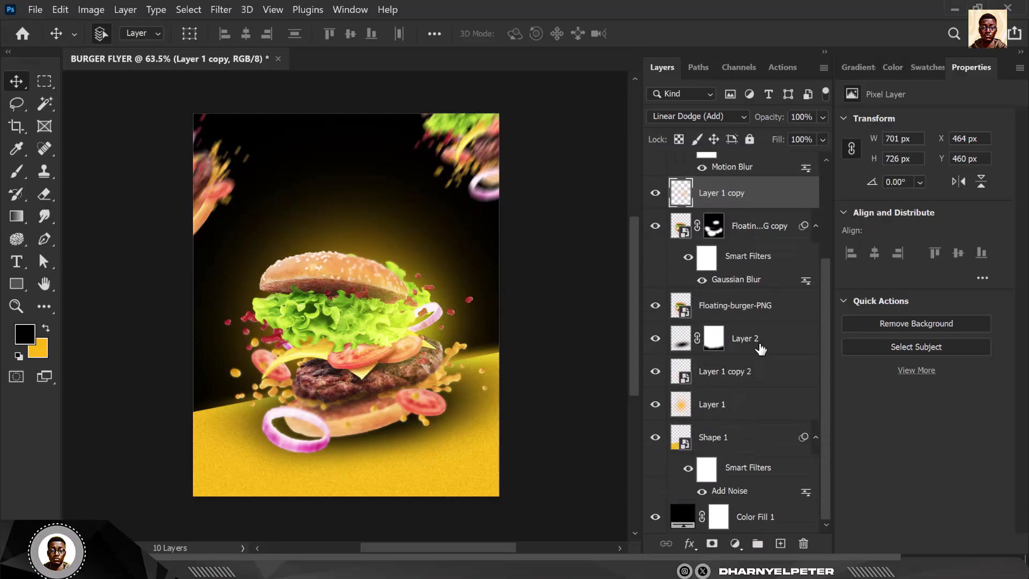
{"action": "left_click", "coordinate": [760, 346], "text": "shift"}
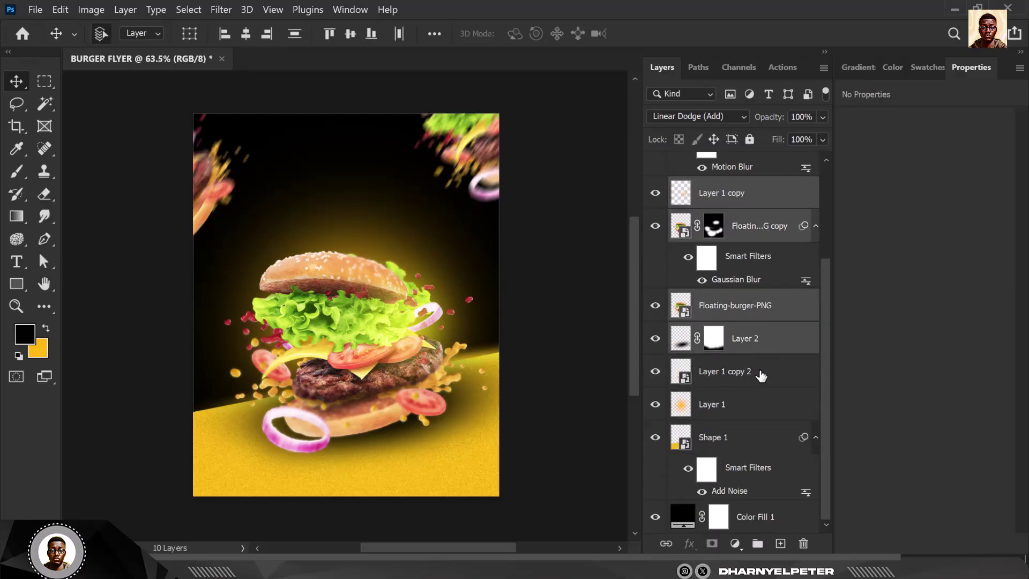
{"action": "left_click", "coordinate": [761, 375], "text": "shift"}
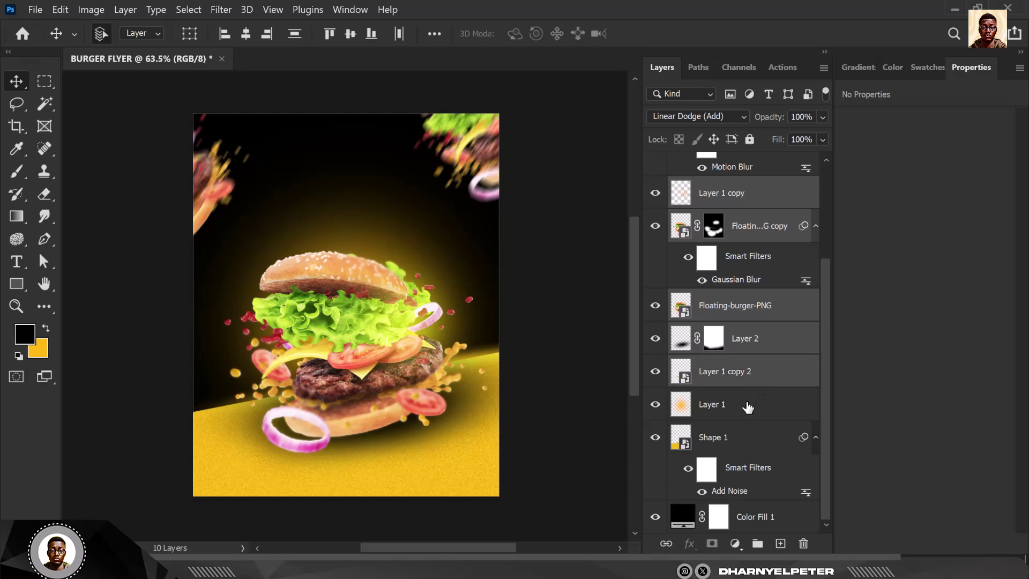
{"action": "left_click", "coordinate": [755, 407], "text": "shift"}
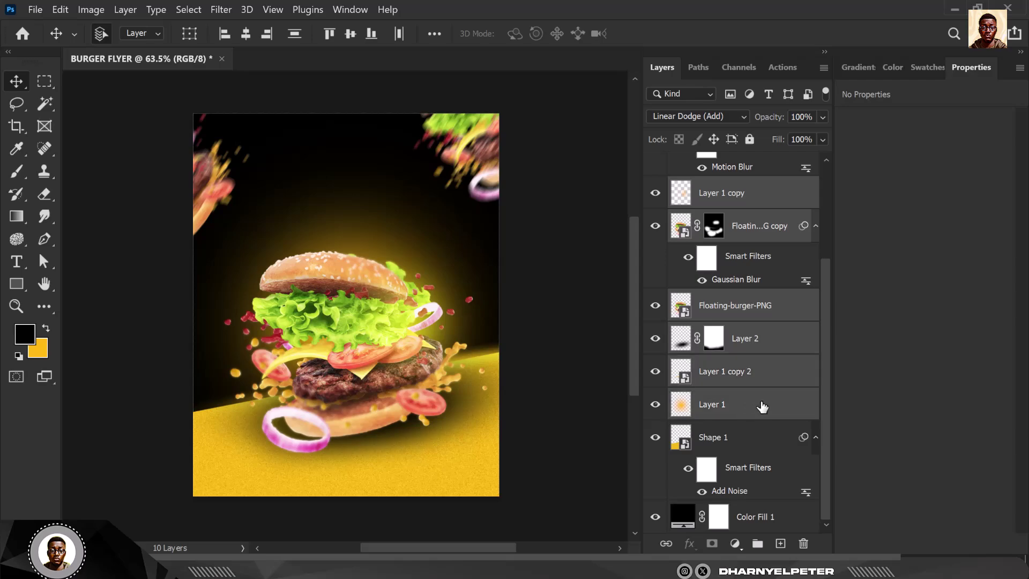
{"action": "key", "text": "shift+Down"}
{"action": "key", "text": "shift+Down"}
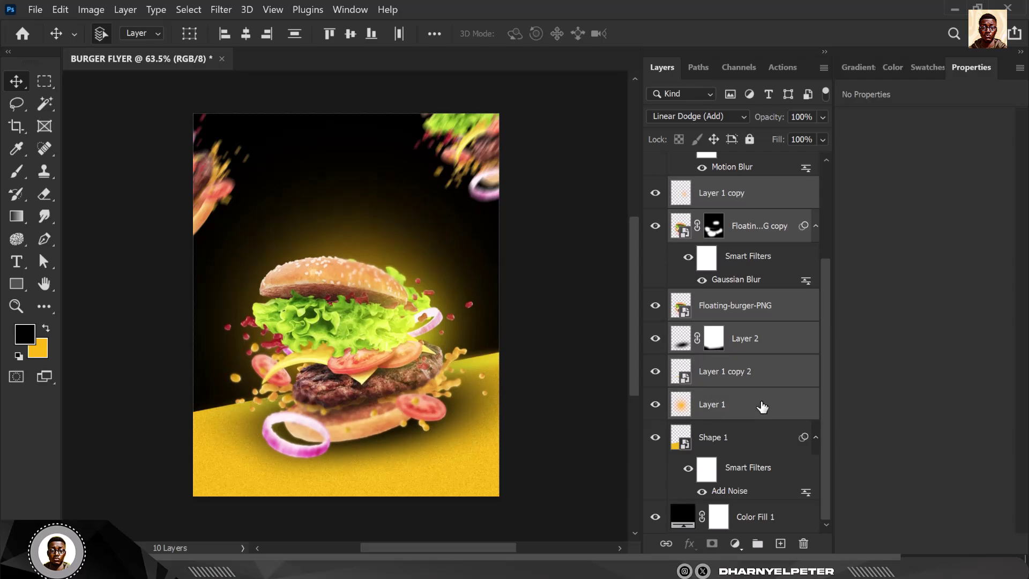
{"action": "key", "text": "shift+Down"}
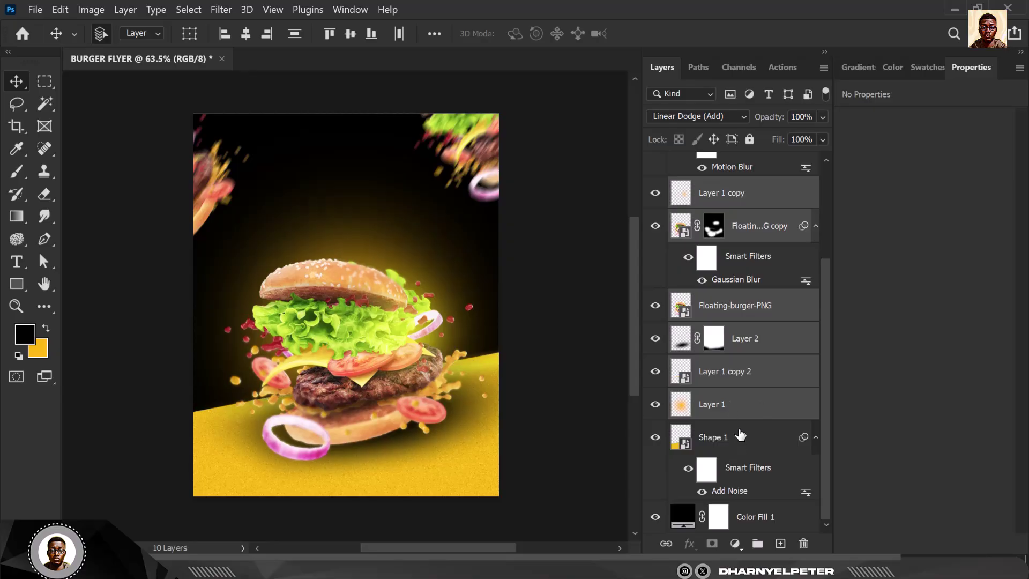
{"action": "key", "text": "shift+Down"}
{"action": "key", "text": "shift+Down"}
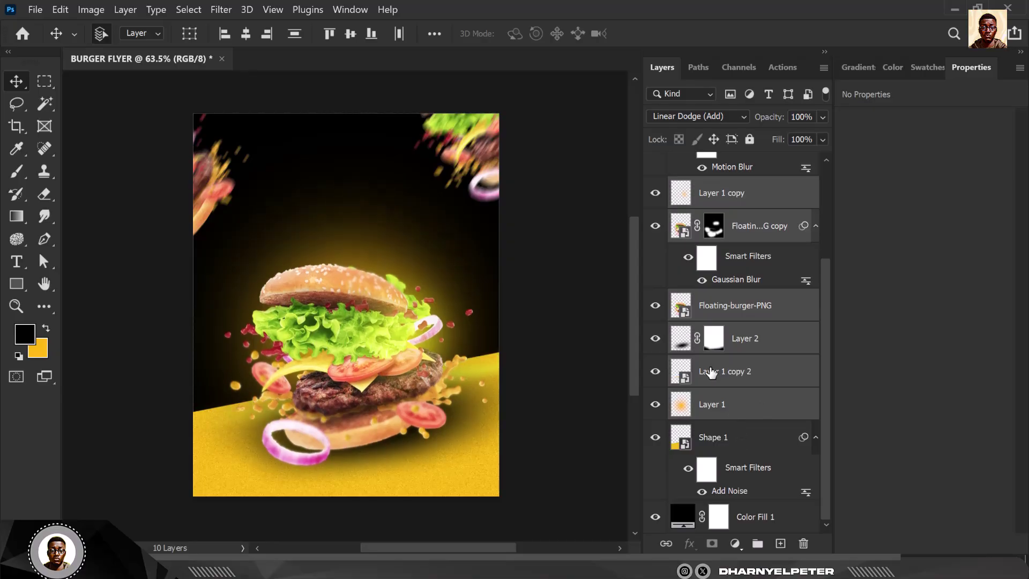
{"action": "left_click", "coordinate": [760, 445]}
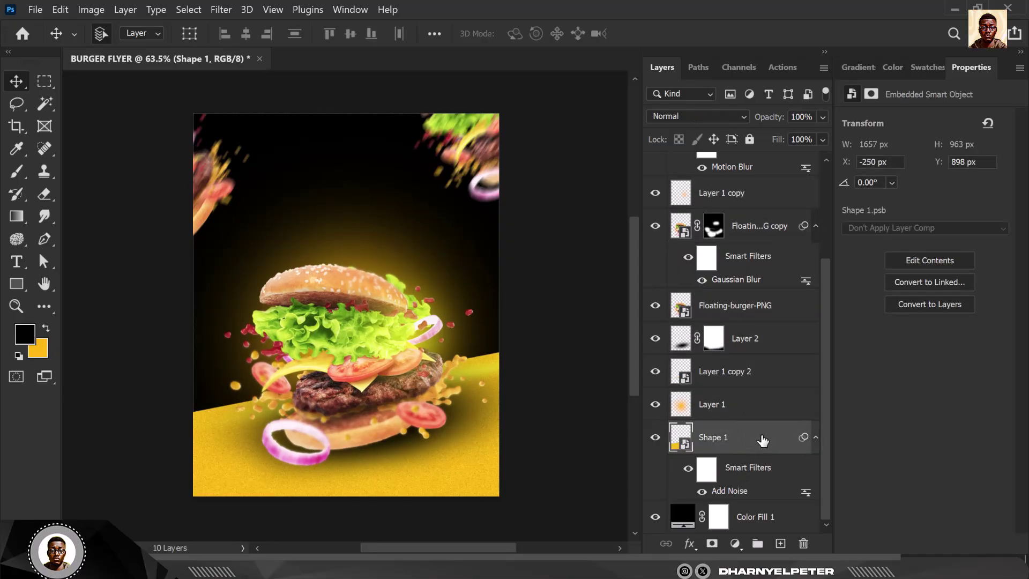
{"action": "key", "text": "shift+Down"}
{"action": "key", "text": "shift+Down"}
{"action": "key", "text": "shift+Down"}
{"action": "key", "text": "shift+Down"}
{"action": "key", "text": "shift+Down"}
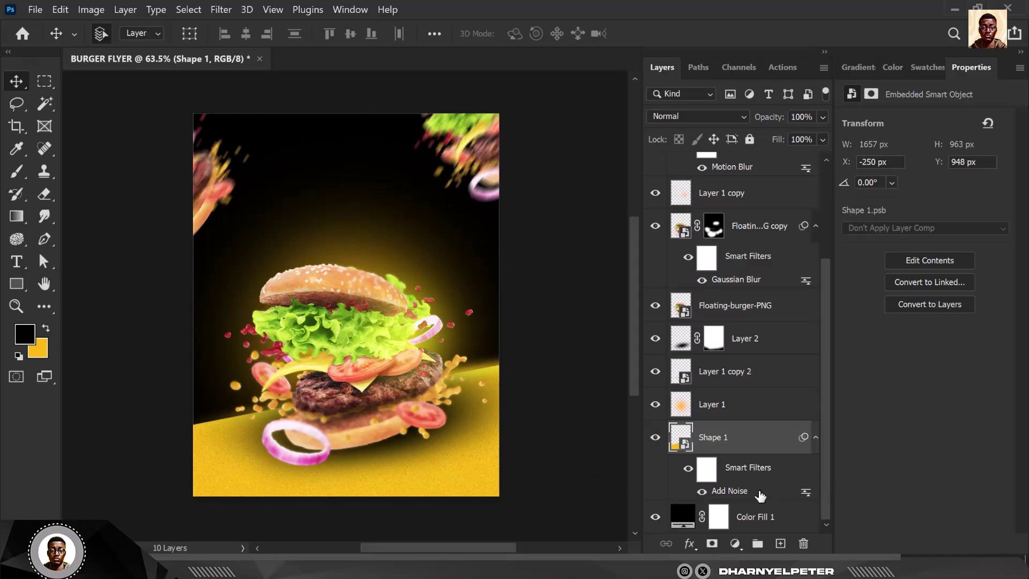
- Select the Color Fill 1 layer and browse from PREMIUM PNG into the PREMIUM IMAGES subfolder
{"action": "left_click", "coordinate": [767, 518]}
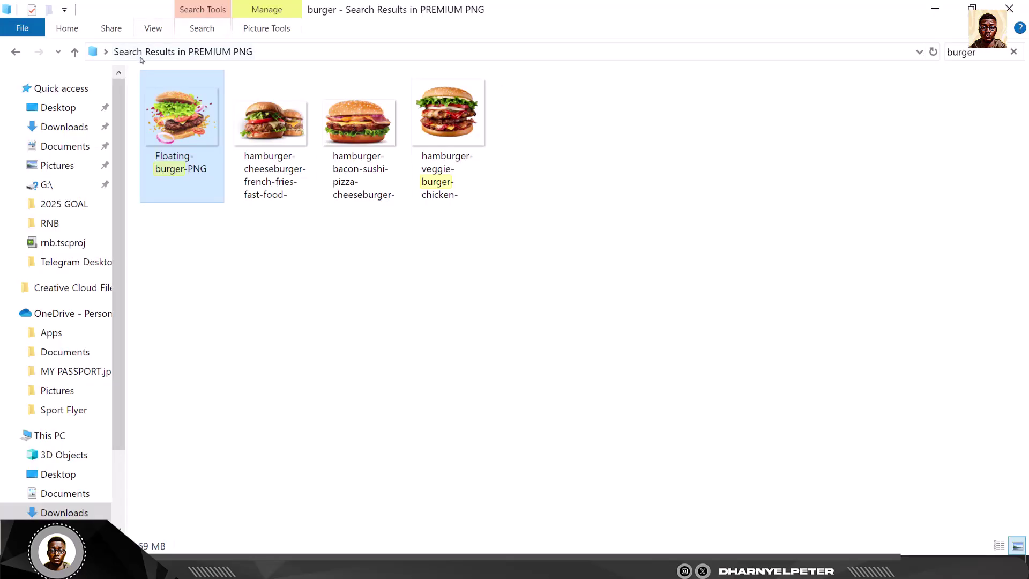
{"action": "left_click", "coordinate": [17, 52]}
{"action": "left_click", "coordinate": [16, 52]}
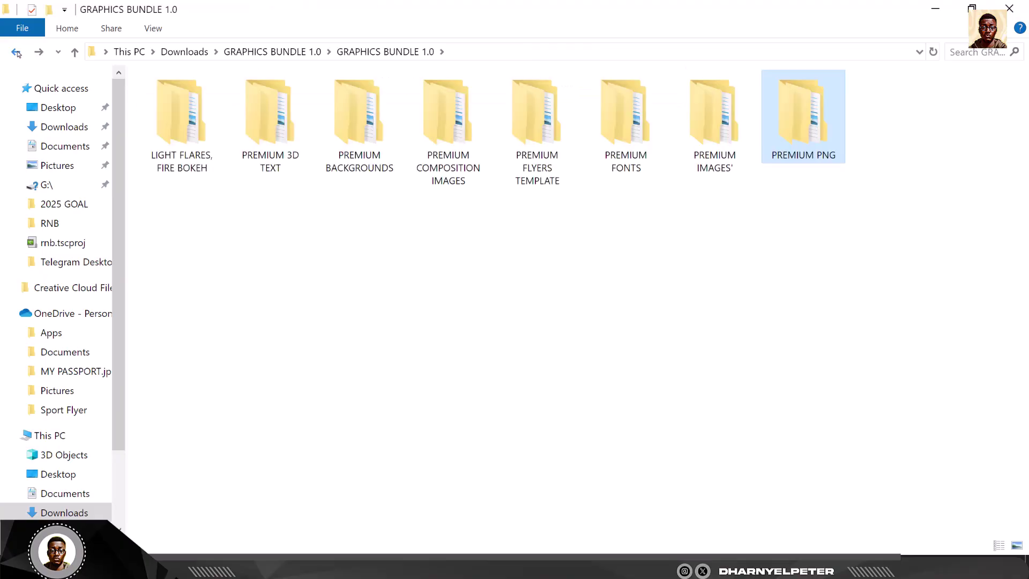
{"action": "double_click", "coordinate": [739, 116]}
{"action": "double_click", "coordinate": [222, 108]}
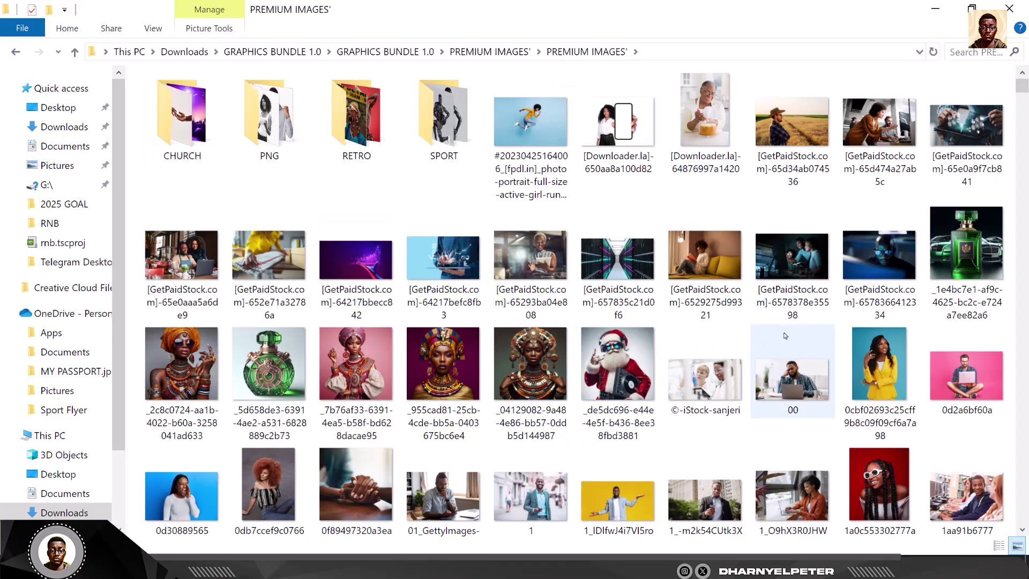
- Drag the blue 5g-or-6g network lines image onto the flyer canvas
{"action": "scroll", "coordinate": [786, 336], "scroll_direction": "down", "scroll_amount": 12}
{"action": "scroll", "coordinate": [785, 336], "scroll_direction": "down", "scroll_amount": 5}
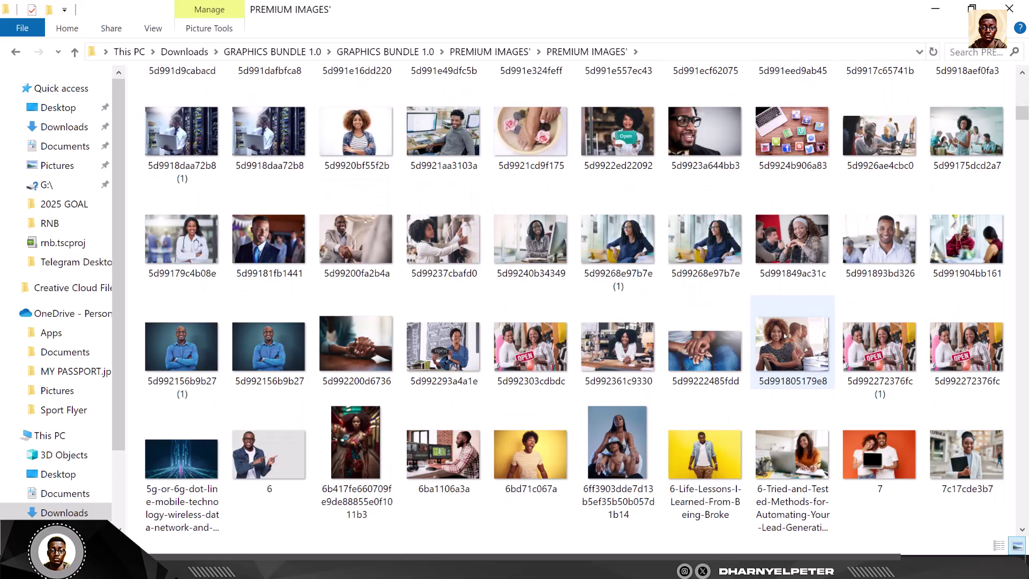
{"action": "scroll", "coordinate": [785, 336], "scroll_direction": "down", "scroll_amount": 8}
{"action": "scroll", "coordinate": [785, 336], "scroll_direction": "up", "scroll_amount": 4}
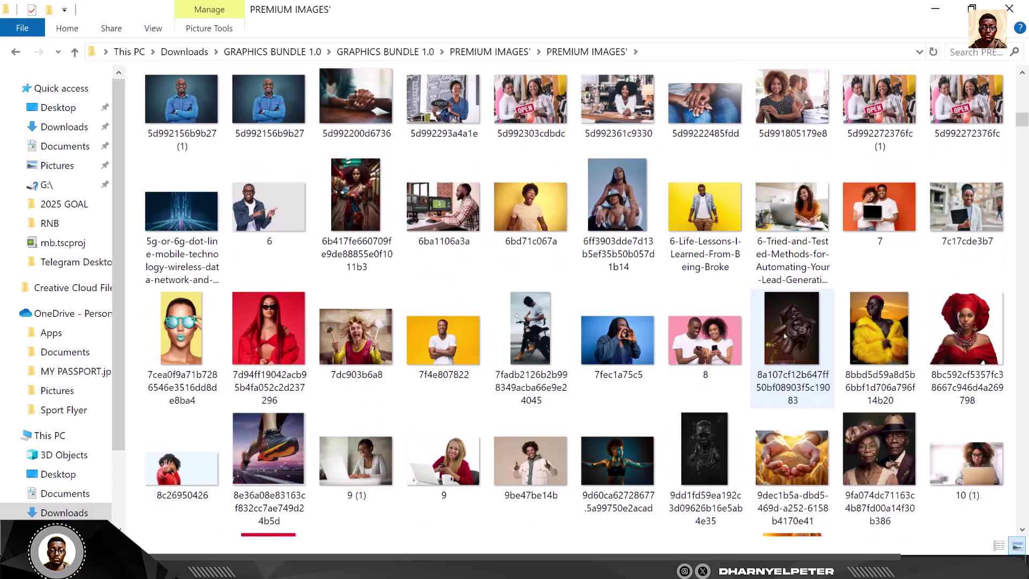
{"action": "left_click", "coordinate": [199, 205]}
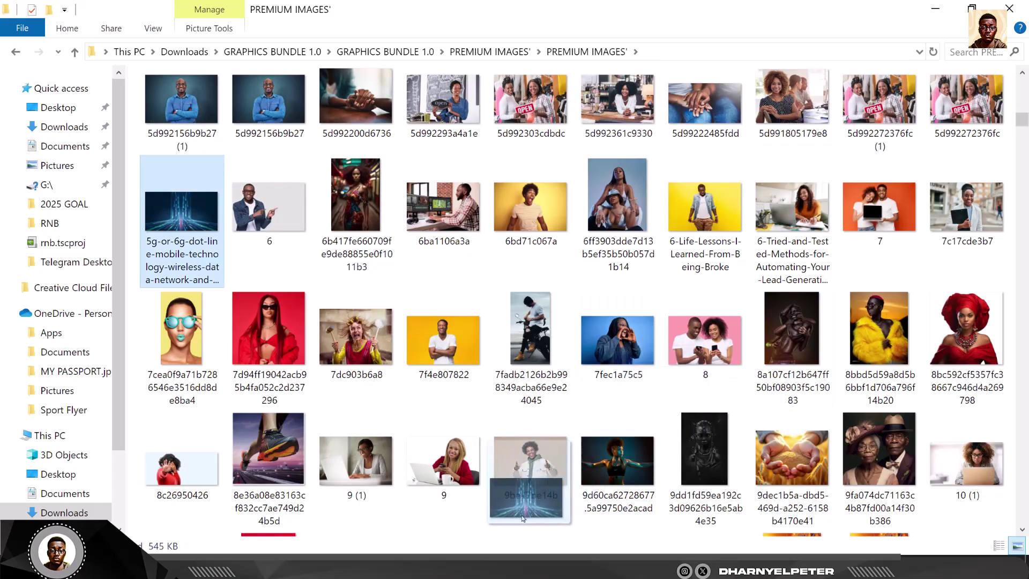
{"action": "scroll", "coordinate": [515, 483], "scroll_direction": "down", "scroll_amount": 1}
{"action": "left_click_drag", "start_coordinate": [182, 166], "coordinate": [365, 278]}
- Tilt the placed lines image about -11.3° and give it a first enlargement and repositioning
{"action": "left_click_drag", "start_coordinate": [550, 327], "coordinate": [553, 287]}
{"action": "left_click_drag", "start_coordinate": [523, 368], "coordinate": [631, 401]}
{"action": "scroll", "coordinate": [311, 233], "scroll_direction": "down", "scroll_amount": 1}
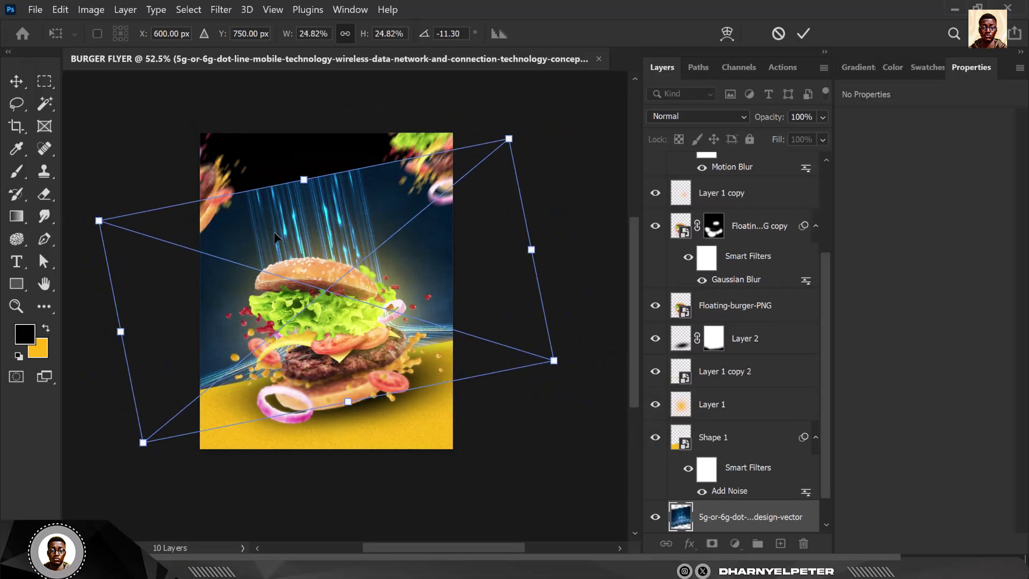
{"action": "mouse_move", "coordinate": [365, 231]}
{"action": "left_mouse_down"}
{"action": "mouse_move", "coordinate": [359, 220]}
{"action": "mouse_move", "coordinate": [361, 242]}
{"action": "left_mouse_up"}
{"action": "scroll", "coordinate": [499, 341], "scroll_direction": "down", "scroll_amount": 1}
{"action": "scroll", "coordinate": [498, 341], "scroll_direction": "down", "scroll_amount": 1}
- Enlarge the lines image to 42.95%, center it behind the burger, and commit
{"action": "left_click_drag", "start_coordinate": [529, 345], "coordinate": [601, 344]}
{"action": "left_click_drag", "start_coordinate": [493, 316], "coordinate": [477, 301]}
{"action": "scroll", "coordinate": [476, 322], "scroll_direction": "down", "scroll_amount": 1}
{"action": "left_click_drag", "start_coordinate": [553, 342], "coordinate": [602, 348]}
{"action": "mouse_move", "coordinate": [482, 306]}
{"action": "left_mouse_down"}
{"action": "mouse_move", "coordinate": [497, 307]}
{"action": "mouse_move", "coordinate": [480, 303]}
{"action": "mouse_move", "coordinate": [488, 299]}
{"action": "left_mouse_up"}
{"action": "scroll", "coordinate": [381, 273], "scroll_direction": "up", "scroll_amount": 4}
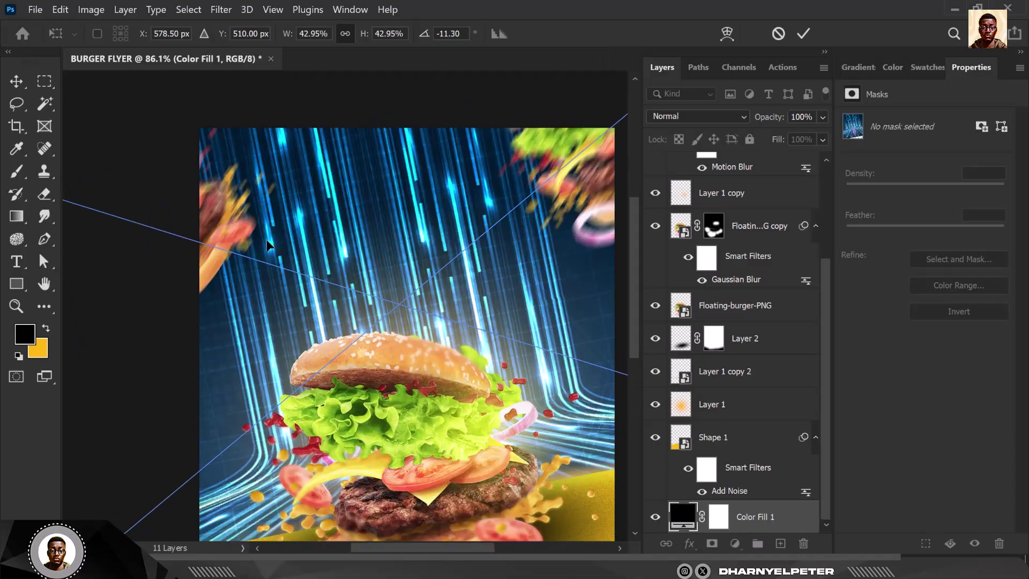
{"action": "left_click_drag", "start_coordinate": [372, 261], "coordinate": [387, 263]}
{"action": "key", "text": "Return"}
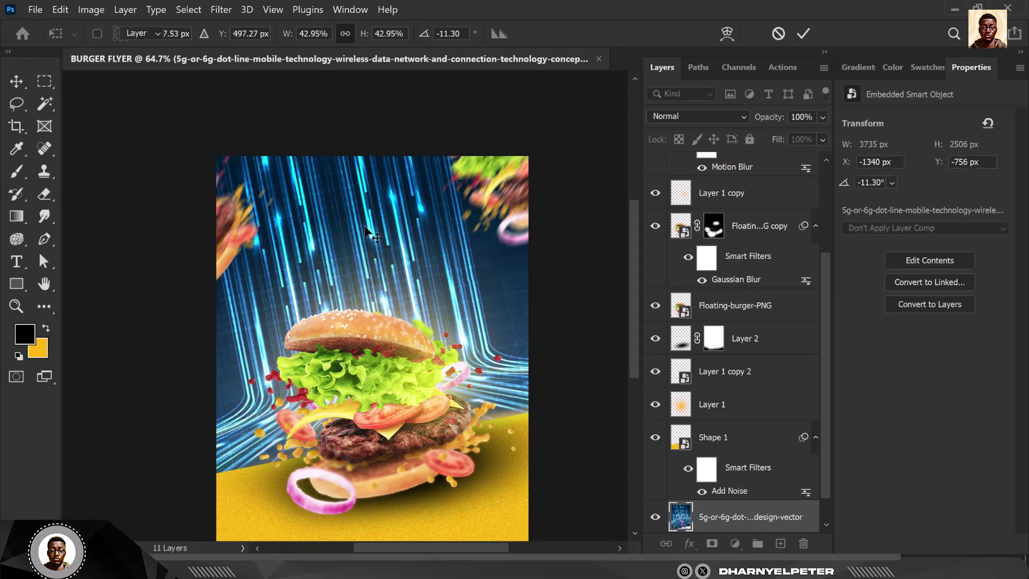
{"action": "scroll", "coordinate": [364, 228], "scroll_direction": "down", "scroll_amount": 2}
{"action": "scroll", "coordinate": [365, 228], "scroll_direction": "down", "scroll_amount": 1}
{"action": "scroll", "coordinate": [370, 257], "scroll_direction": "up", "scroll_amount": 2}
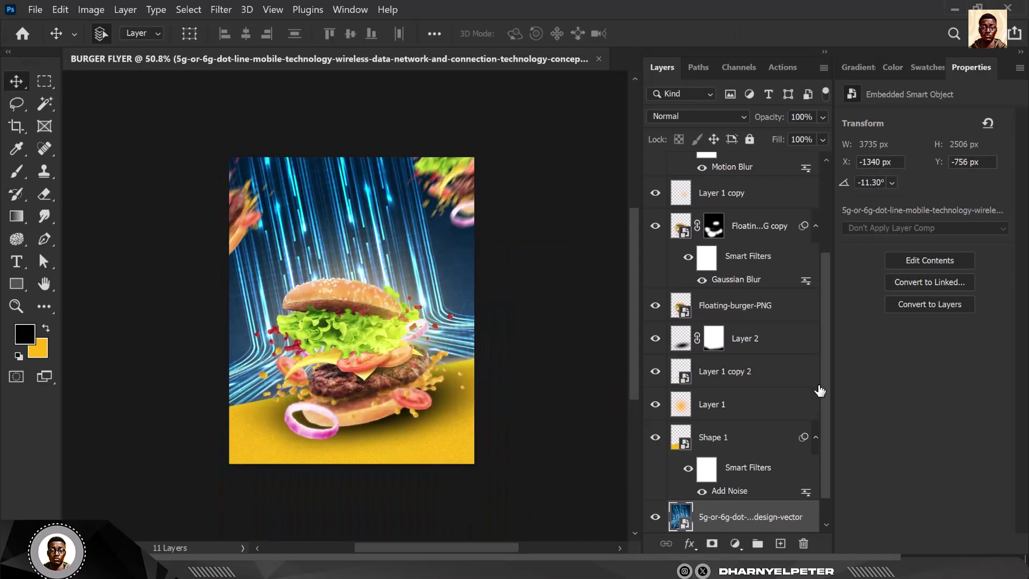
- Soften the light streaks with a 2.7 px Gaussian Blur
{"action": "left_click", "coordinate": [221, 9]}
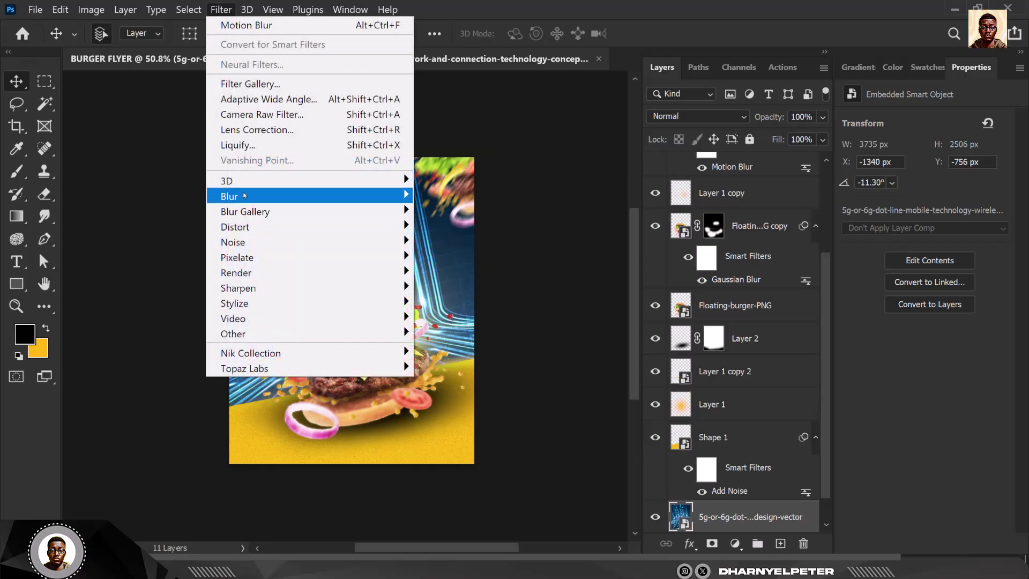
{"action": "mouse_move", "coordinate": [245, 199]}
{"action": "left_click", "coordinate": [456, 257]}
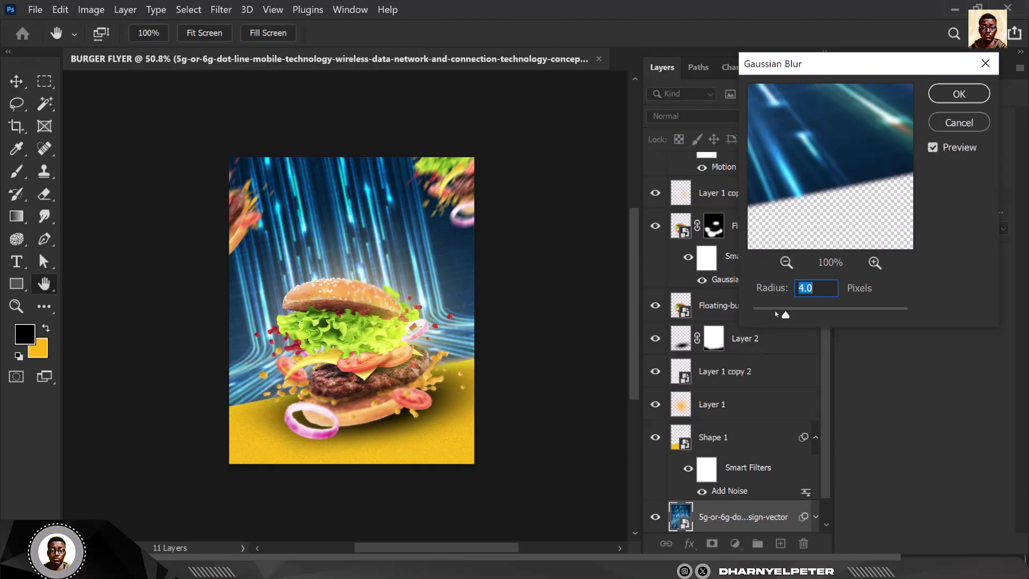
{"action": "left_click", "coordinate": [775, 314]}
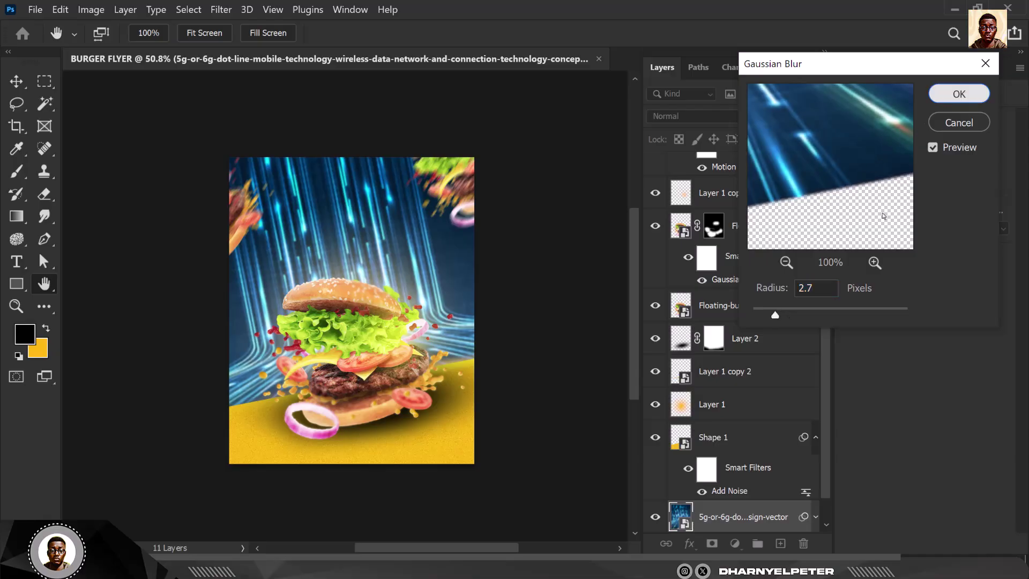
{"action": "left_click", "coordinate": [959, 93]}
- Add a clipped Hue/Saturation layer colorizing the streaks golden yellow: Hue 49, Saturation 90
{"action": "left_click", "coordinate": [736, 543]}
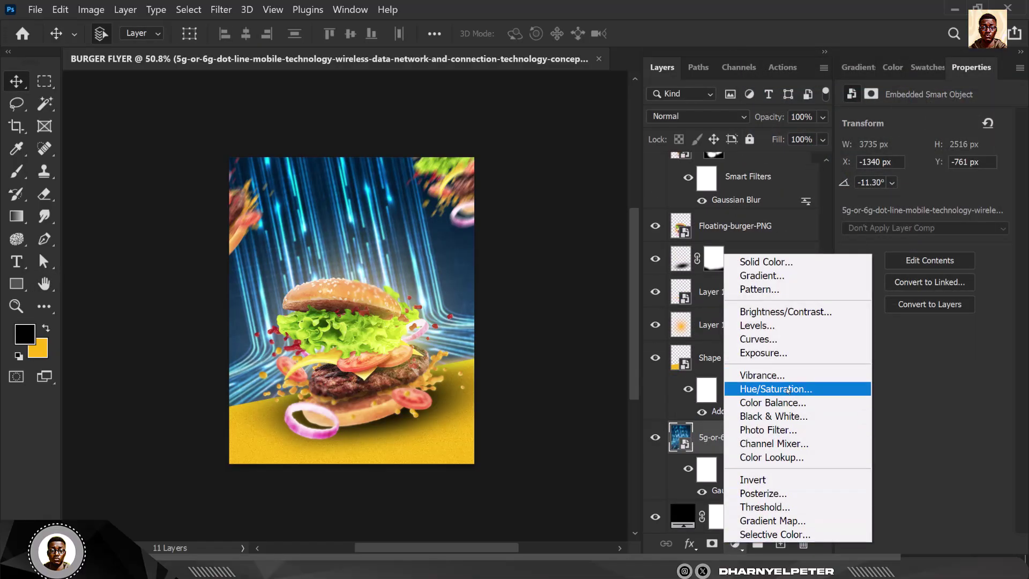
{"action": "left_click", "coordinate": [787, 389]}
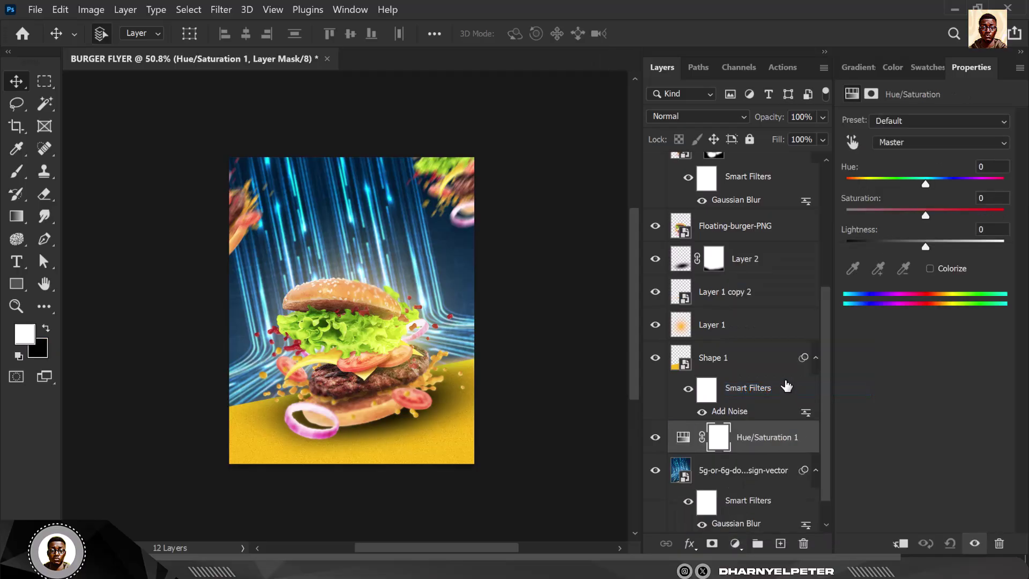
{"action": "right_click", "coordinate": [792, 449]}
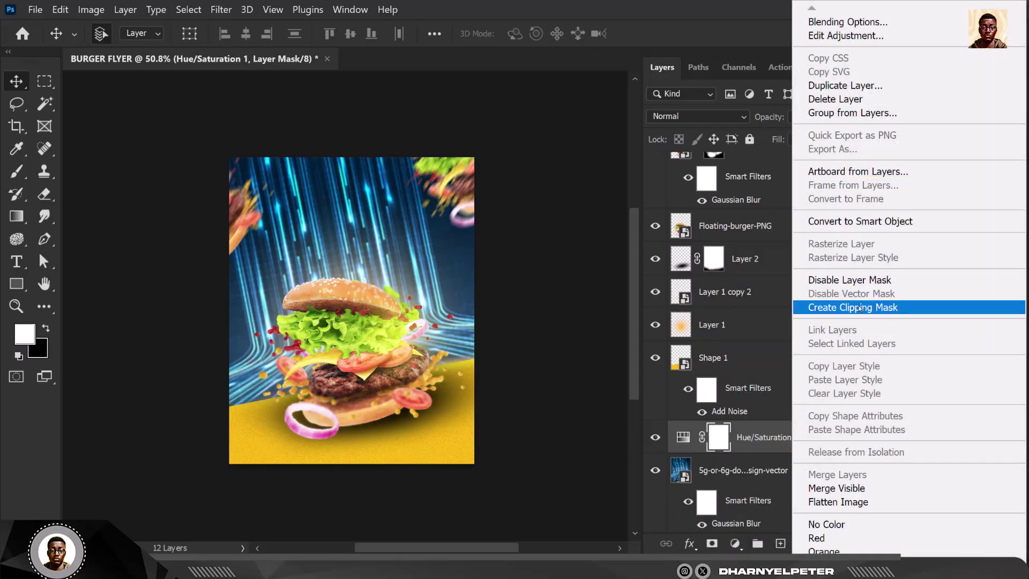
{"action": "left_click", "coordinate": [859, 308]}
{"action": "left_click", "coordinate": [655, 471]}
{"action": "left_click", "coordinate": [655, 471]}
{"action": "left_click", "coordinate": [930, 269]}
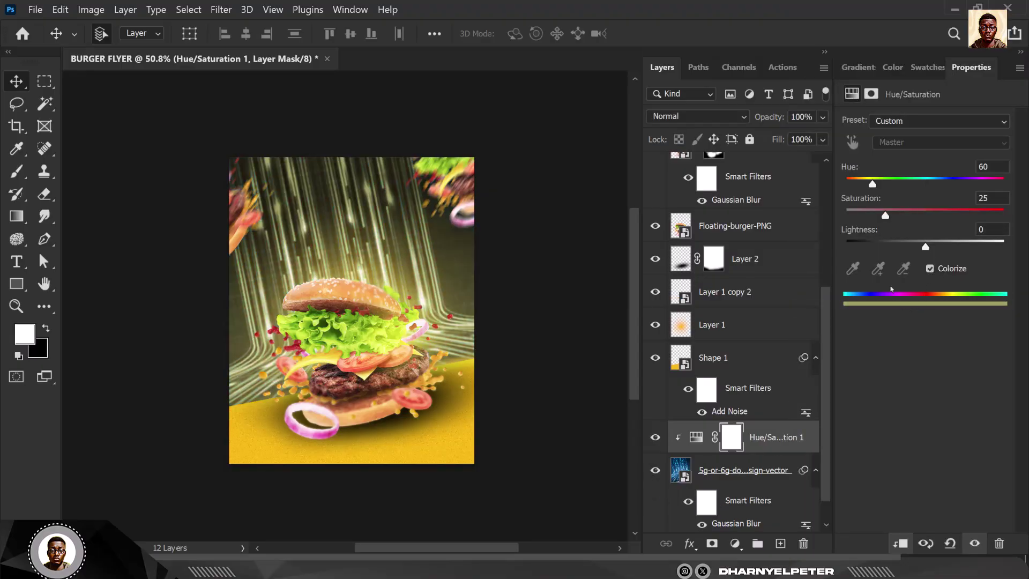
{"action": "left_click_drag", "start_coordinate": [885, 215], "coordinate": [988, 216]}
{"action": "left_click_drag", "start_coordinate": [874, 185], "coordinate": [868, 185]}
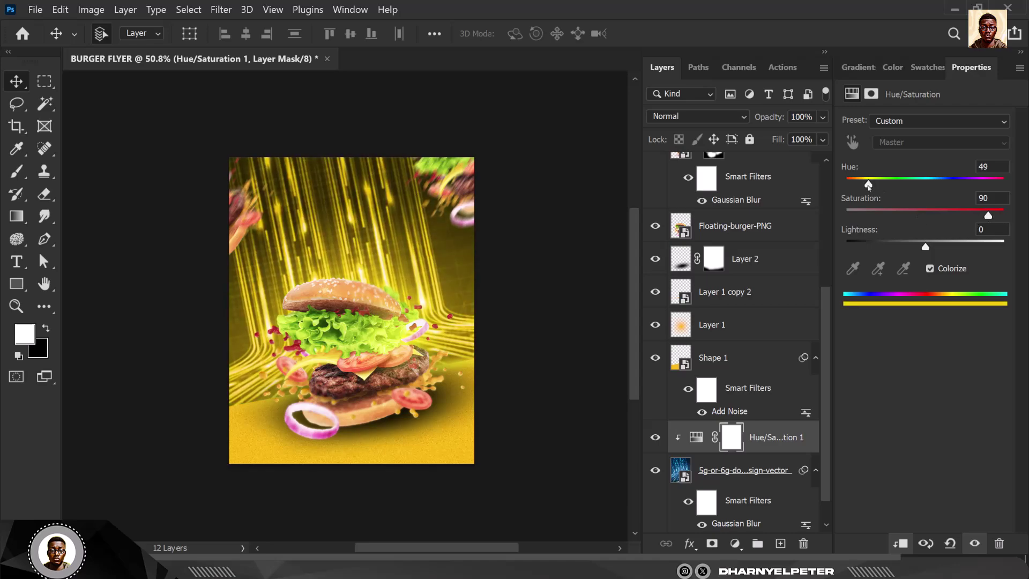
- Group the streaks with their Hue/Saturation layer and lower the group's opacity to 26%
{"action": "left_click", "coordinate": [758, 473]}
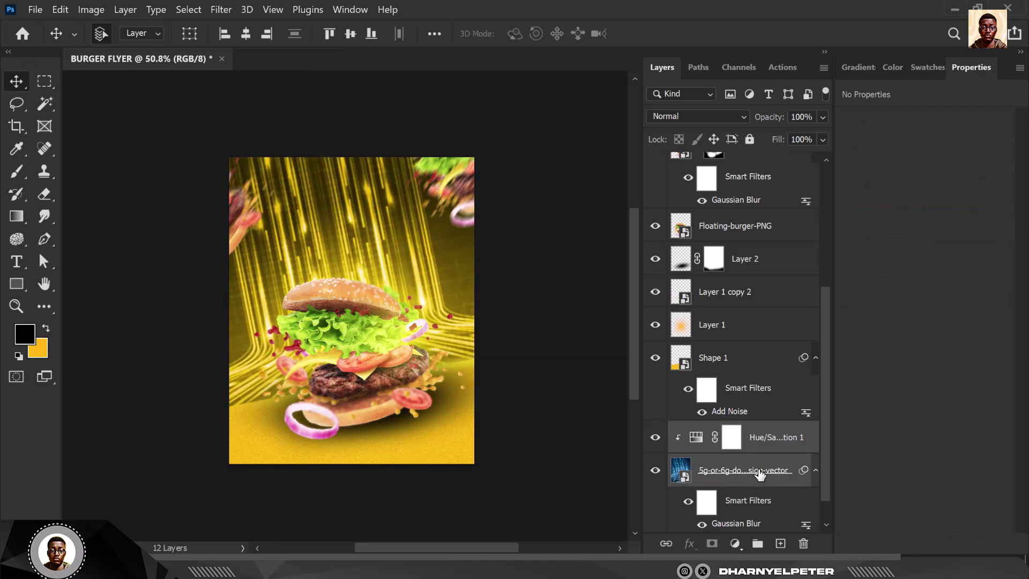
{"action": "key", "text": "ctrl+g"}
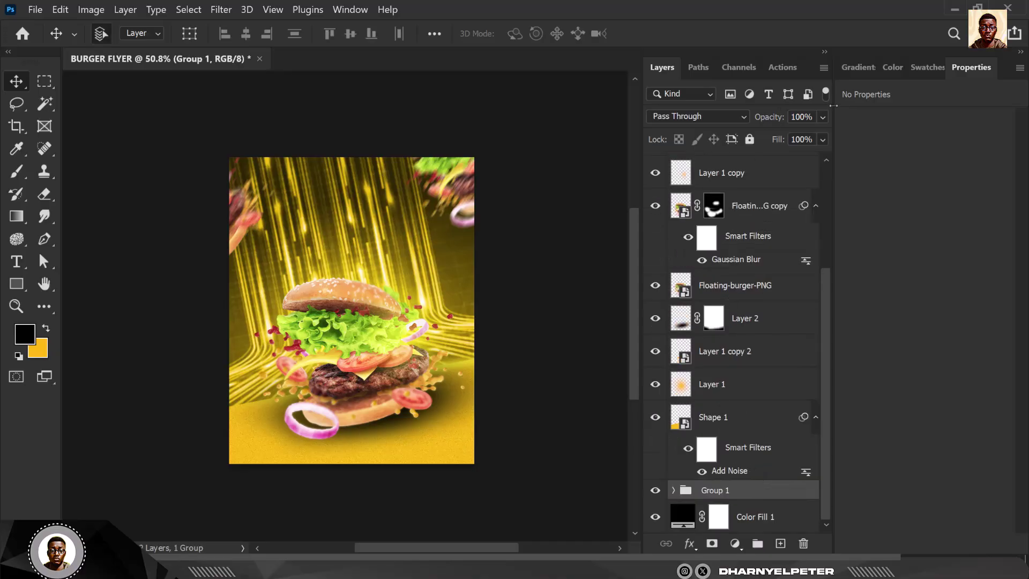
{"action": "left_click", "coordinate": [823, 118]}
{"action": "left_click_drag", "start_coordinate": [817, 142], "coordinate": [767, 149]}
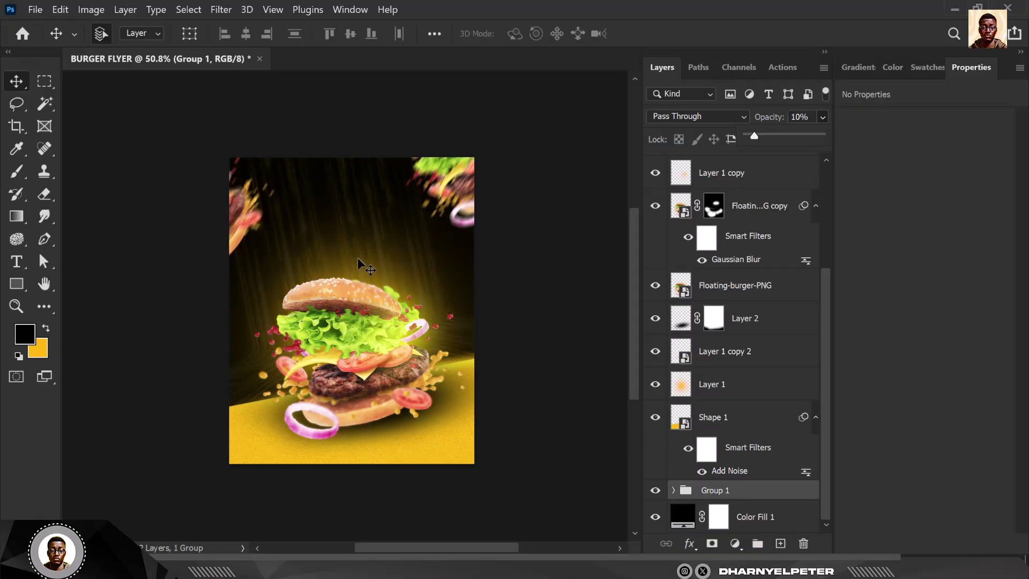
{"action": "key", "text": "1"}
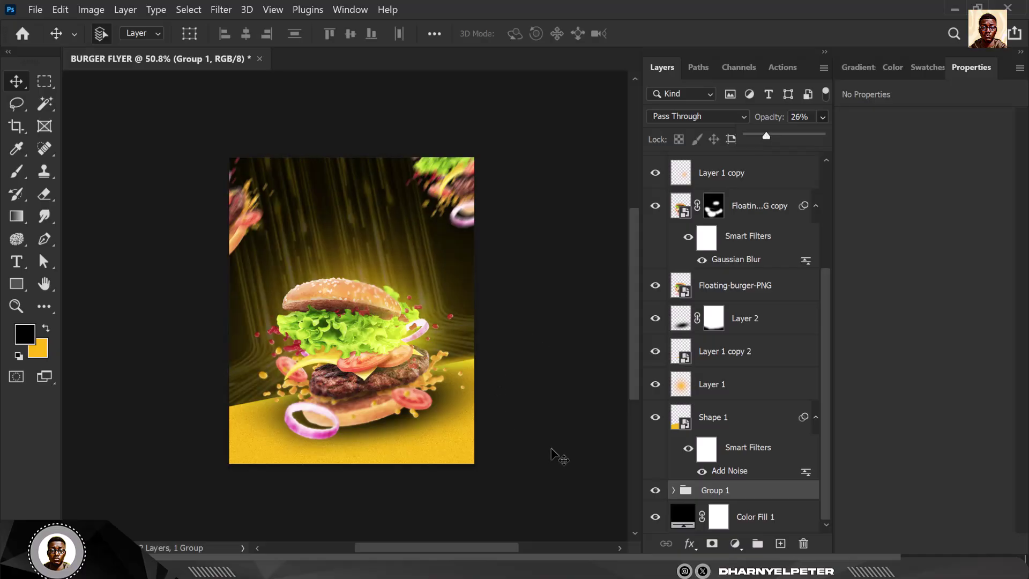
- Nudge the streaks group slightly left and down with Free Transform
{"action": "key", "text": "ctrl+t"}
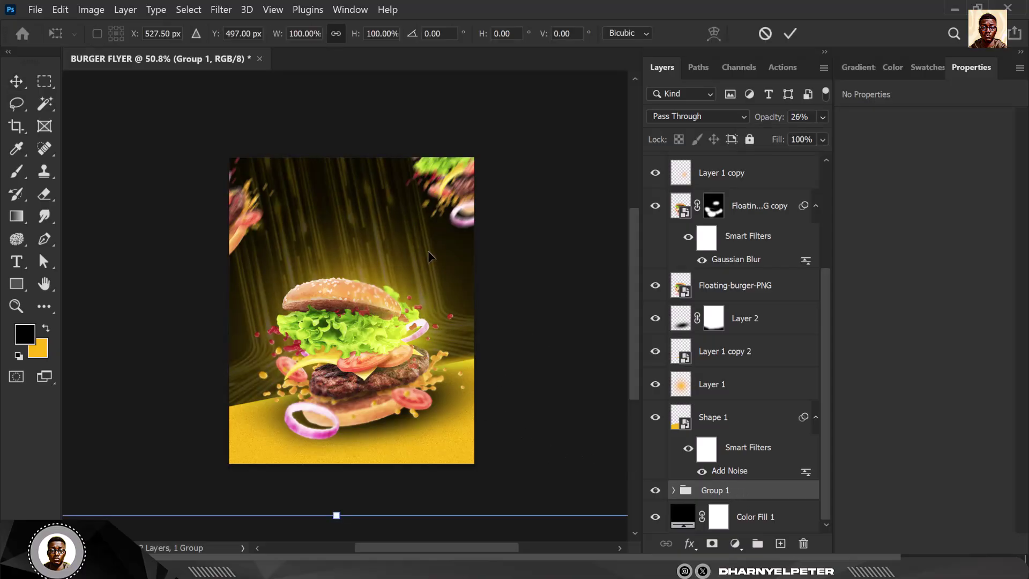
{"action": "key", "text": "shift+Left"}
{"action": "key", "text": "shift+Down"}
{"action": "key", "text": "Left"}
{"action": "key", "text": "Left"}
{"action": "key", "text": "Left"}
{"action": "key", "text": "Down"}
{"action": "key", "text": "Down"}
{"action": "key", "text": "Down"}
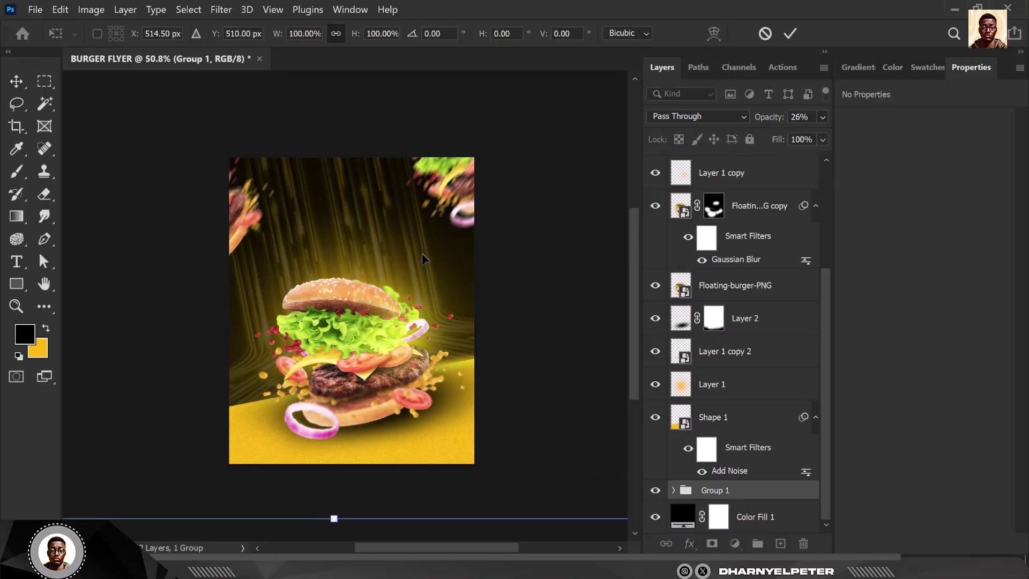
{"action": "key", "text": "Return"}
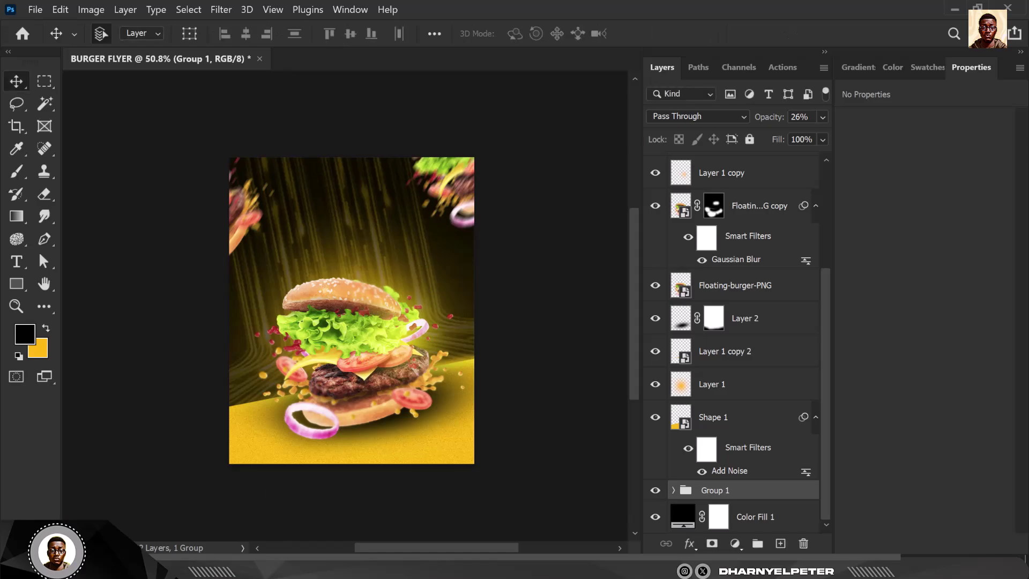
{"action": "key", "text": "alt+Tab"}
- Drag BURGER FLYER 2 from Downloads > ORDER BURGER onto the Photoshop canvas
{"action": "left_click", "coordinate": [81, 513]}
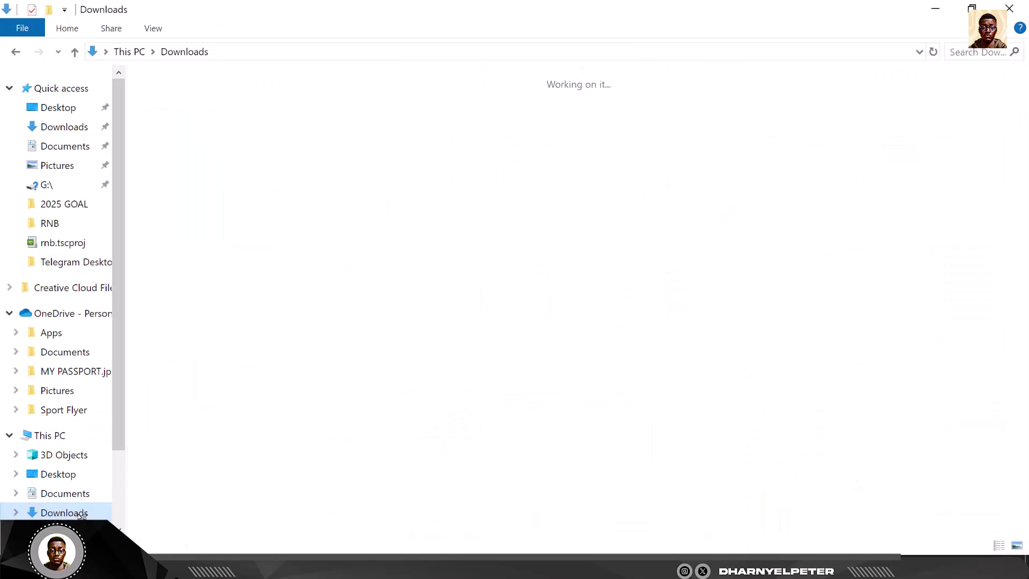
{"action": "left_click", "coordinate": [146, 79]}
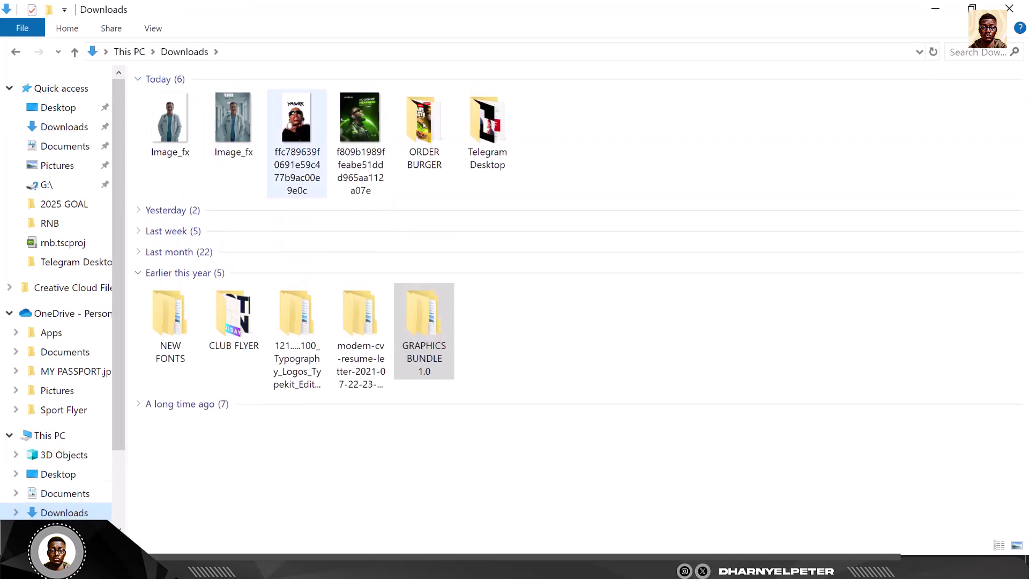
{"action": "double_click", "coordinate": [418, 121]}
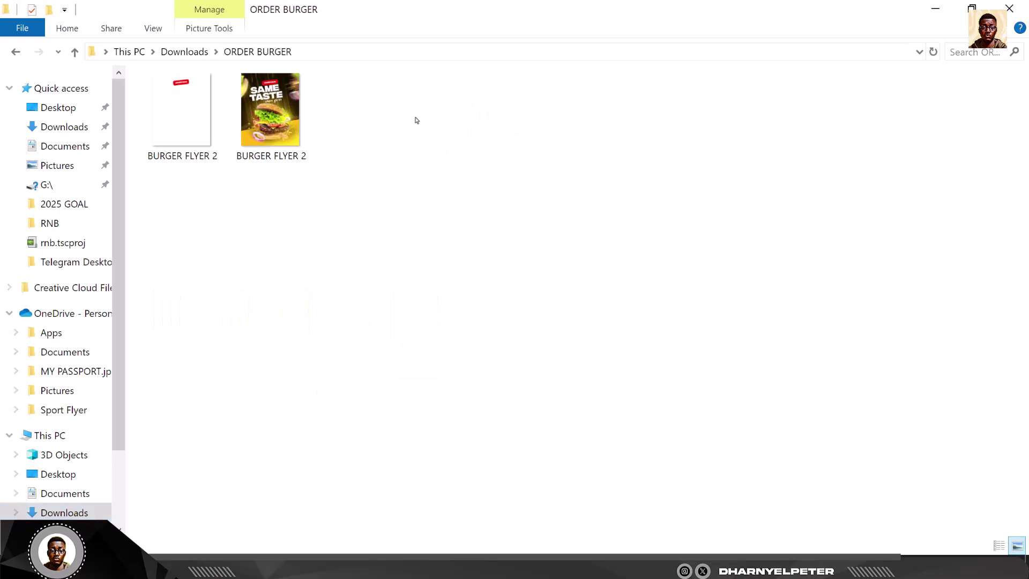
{"action": "left_click_drag", "start_coordinate": [184, 119], "coordinate": [351, 271]}
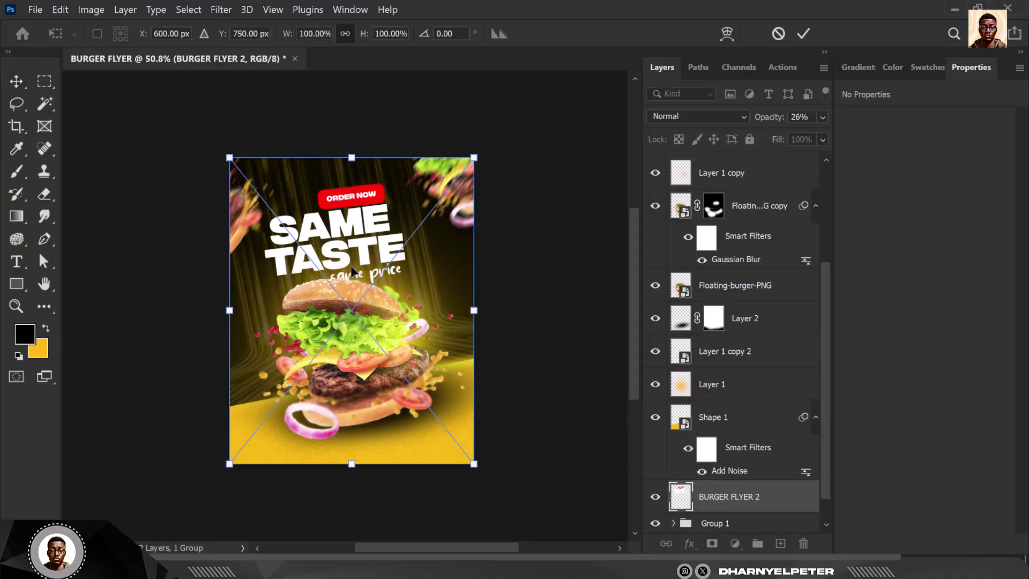
- Place the BURGER FLYER 2 headline, move its layer to the top, and nudge it up
{"action": "key", "text": "Return"}
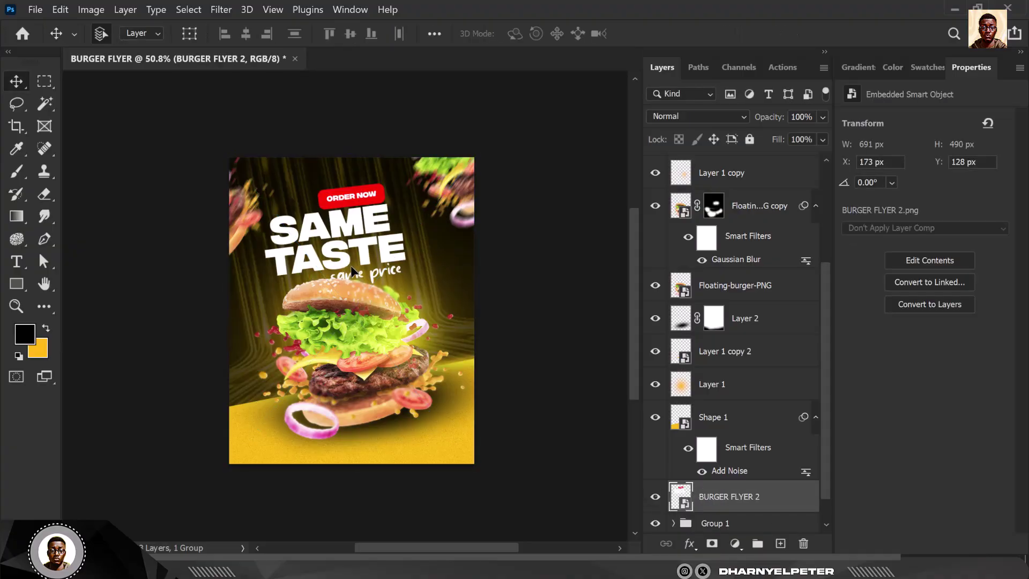
{"action": "scroll", "coordinate": [389, 271], "scroll_direction": "up", "scroll_amount": 3}
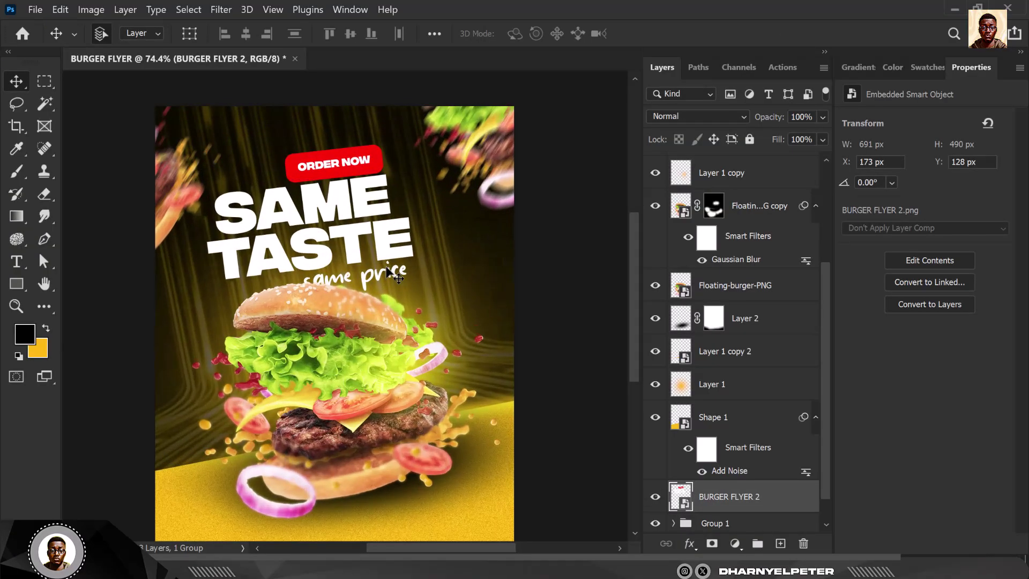
{"action": "left_click_drag", "start_coordinate": [779, 499], "coordinate": [764, 170]}
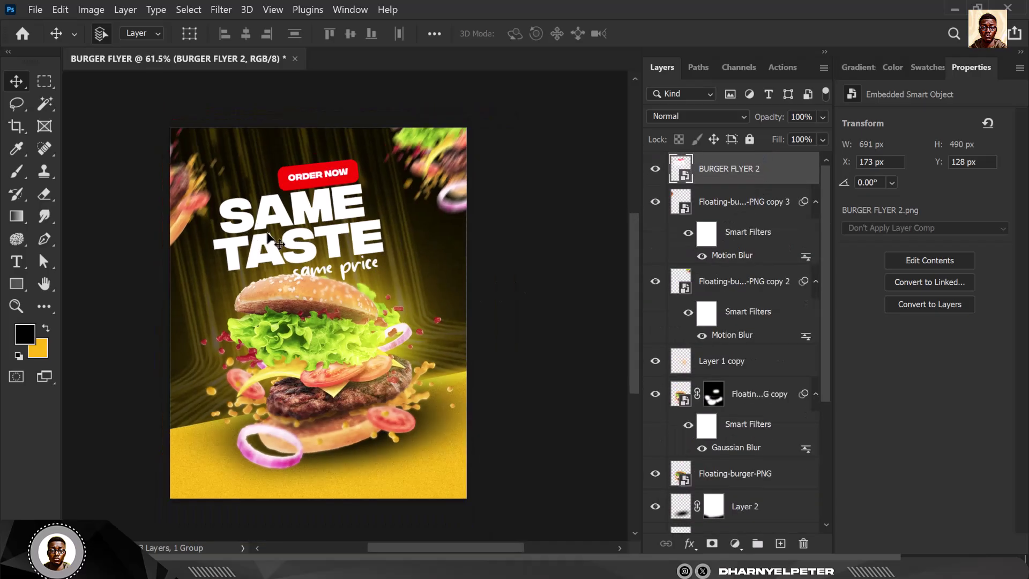
{"action": "scroll", "coordinate": [257, 235], "scroll_direction": "right", "scroll_amount": 1}
{"action": "scroll", "coordinate": [508, 266], "scroll_direction": "down", "scroll_amount": 1}
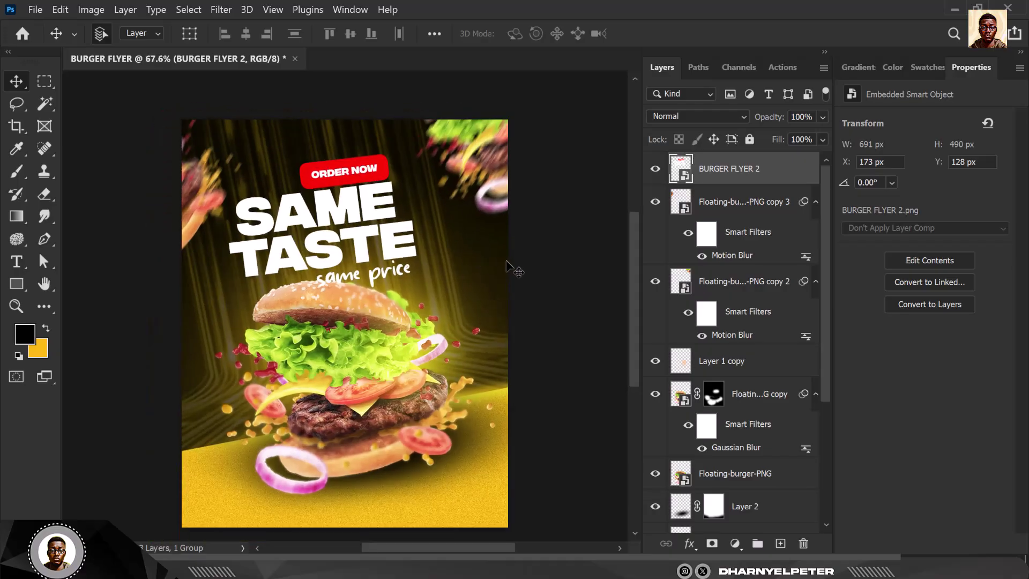
{"action": "key", "text": "Up"}
{"action": "key", "text": "Up"}
{"action": "key", "text": "Up"}
{"action": "key", "text": "Up"}
{"action": "key", "text": "Up"}
{"action": "key", "text": "Up"}
{"action": "key", "text": "Up"}
{"action": "key", "text": "Up"}
{"action": "key", "text": "Up"}
{"action": "key", "text": "Up"}
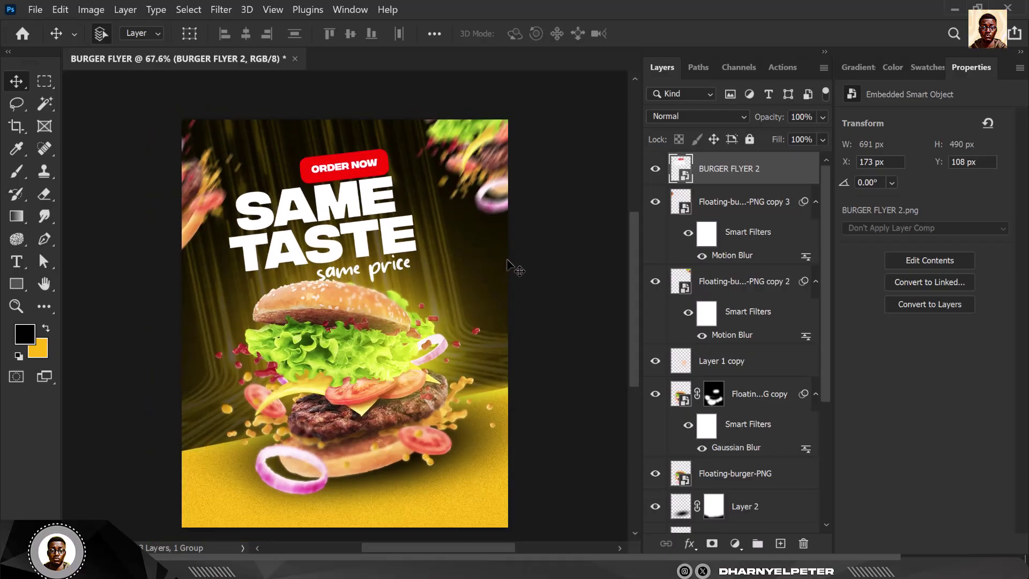